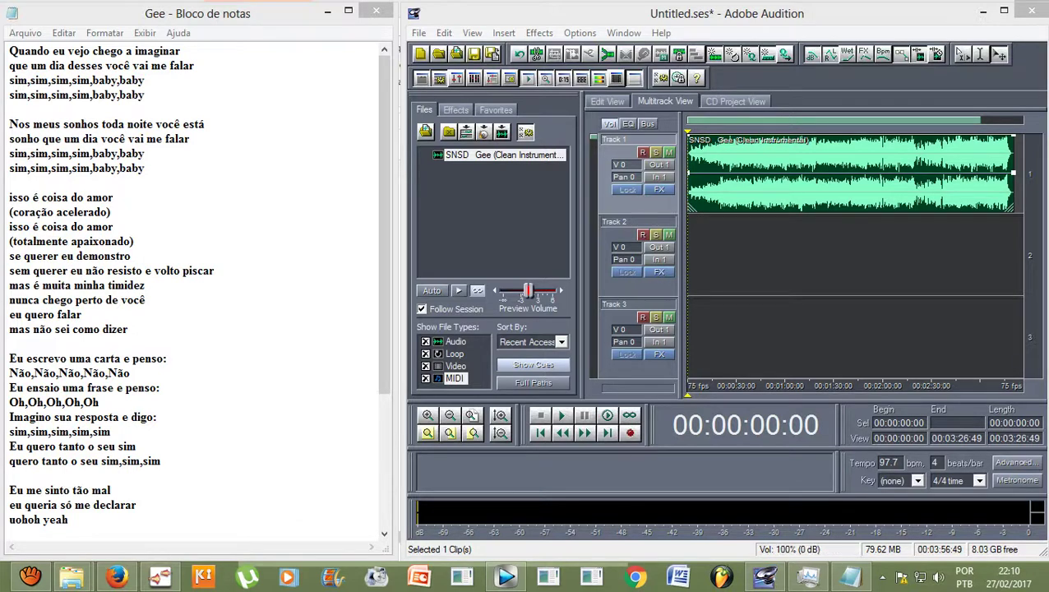
{"action": "left_click", "coordinate": [1005, 10]}
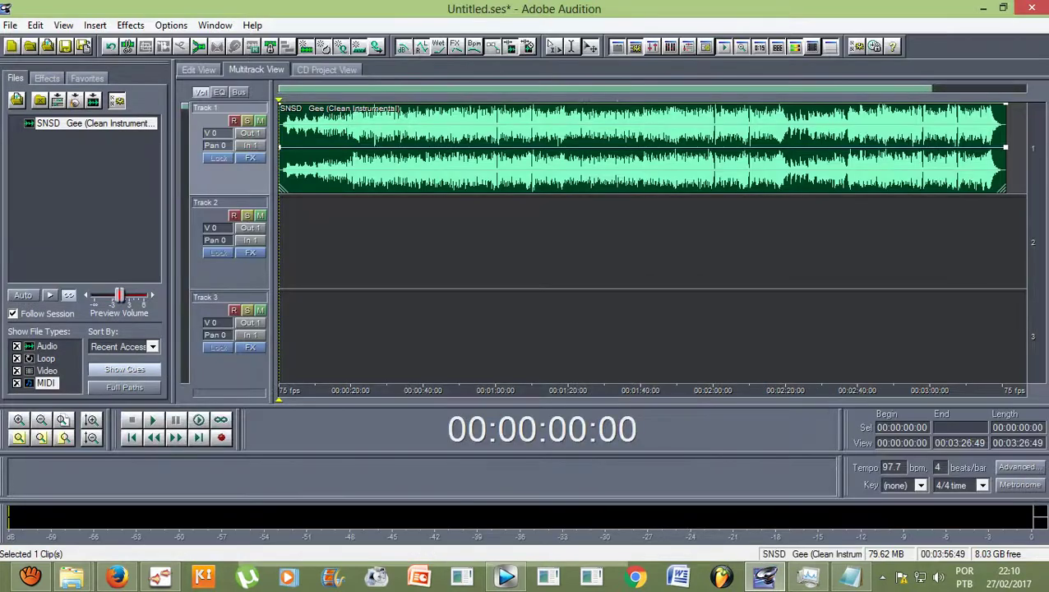
{"action": "left_click_drag", "start_coordinate": [82, 123], "coordinate": [308, 238]}
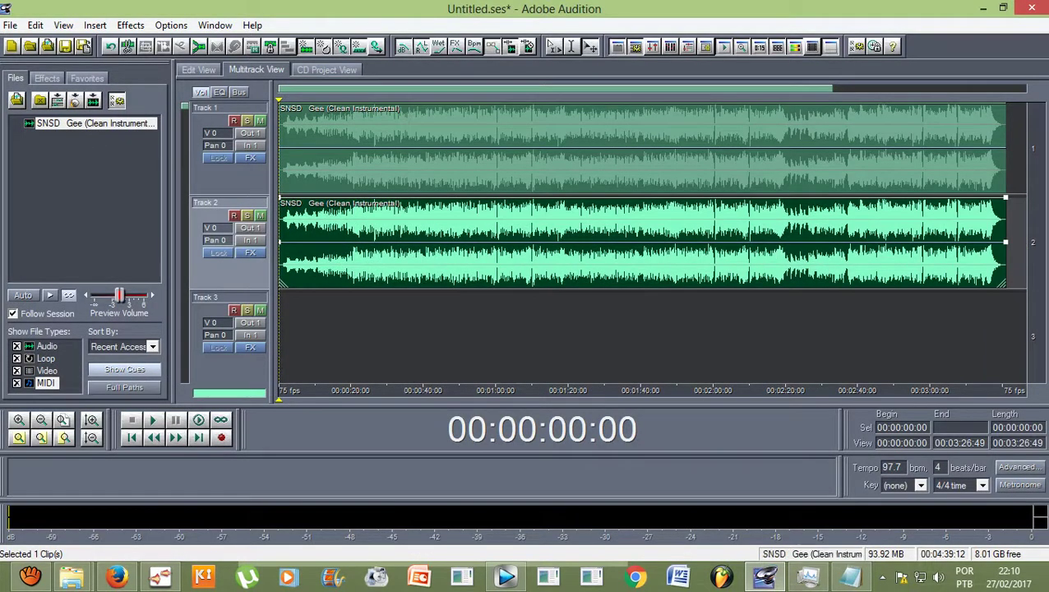
{"action": "key", "text": "Delete"}
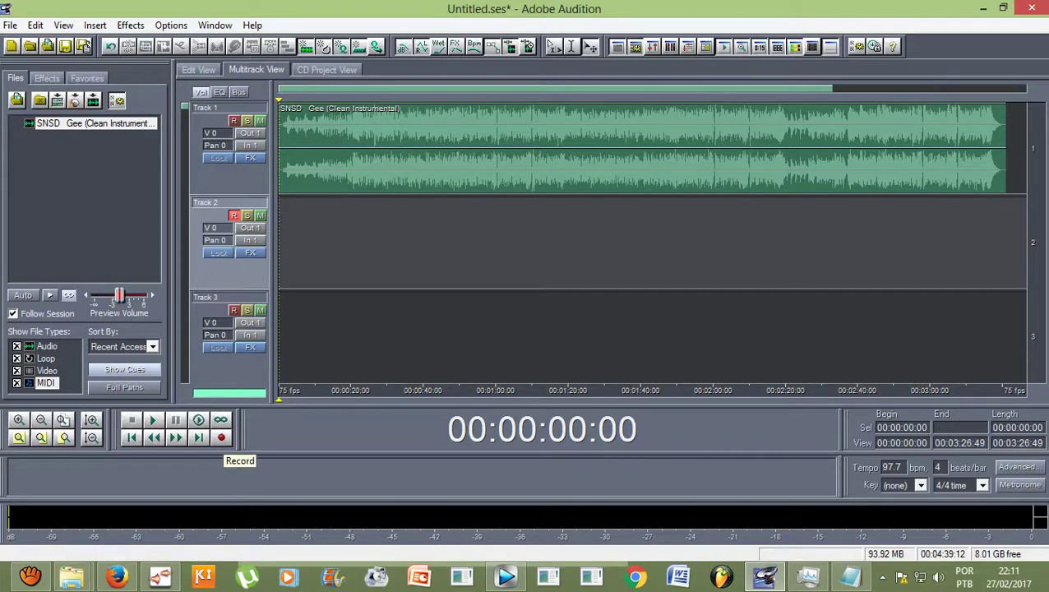
Step: Restore the session window beside the lyrics and start recording vocals on armed track 2 from the session start
{"action": "left_click", "coordinate": [1003, 7]}
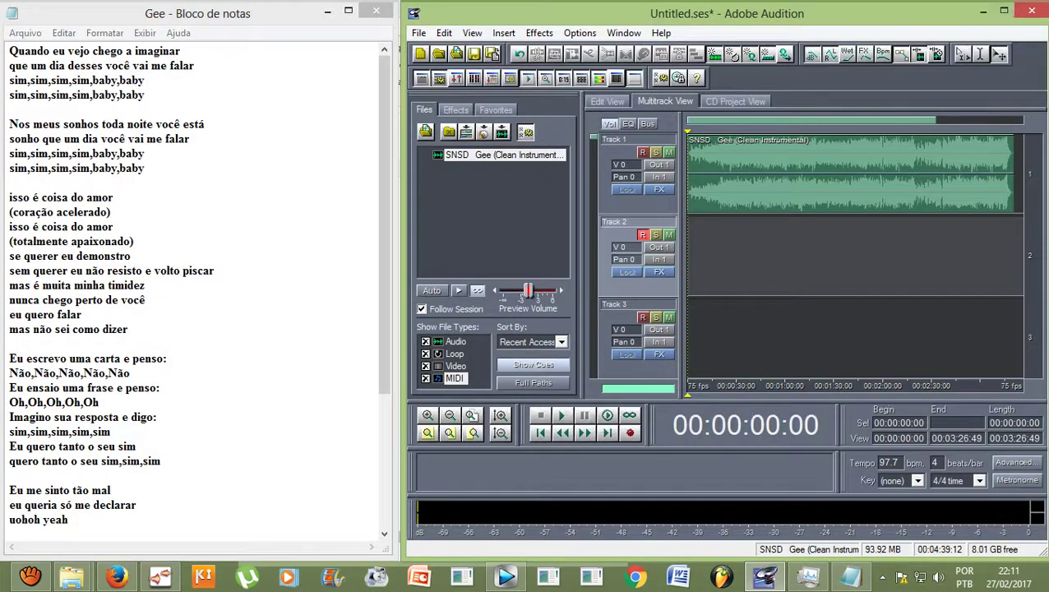
{"action": "left_click", "coordinate": [203, 184]}
{"action": "left_click", "coordinate": [494, 261]}
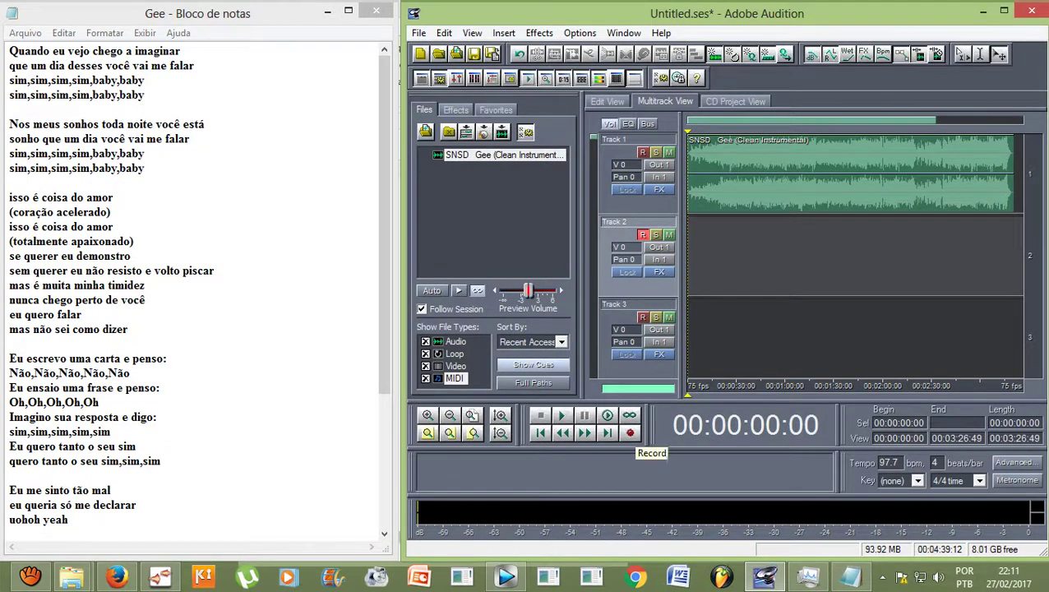
{"action": "left_click", "coordinate": [630, 433]}
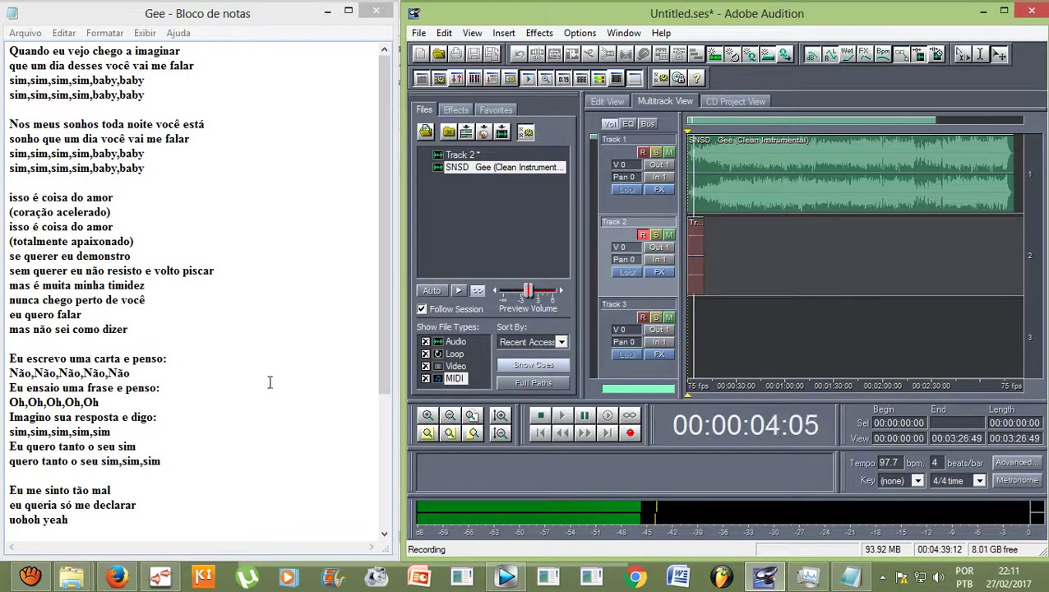
Step: Lower track 1's volume to -5 dB while recording, and stop the track 2 take at about 1:19
{"action": "right_click", "coordinate": [627, 164]}
{"action": "left_click_drag", "start_coordinate": [657, 168], "coordinate": [657, 186]}
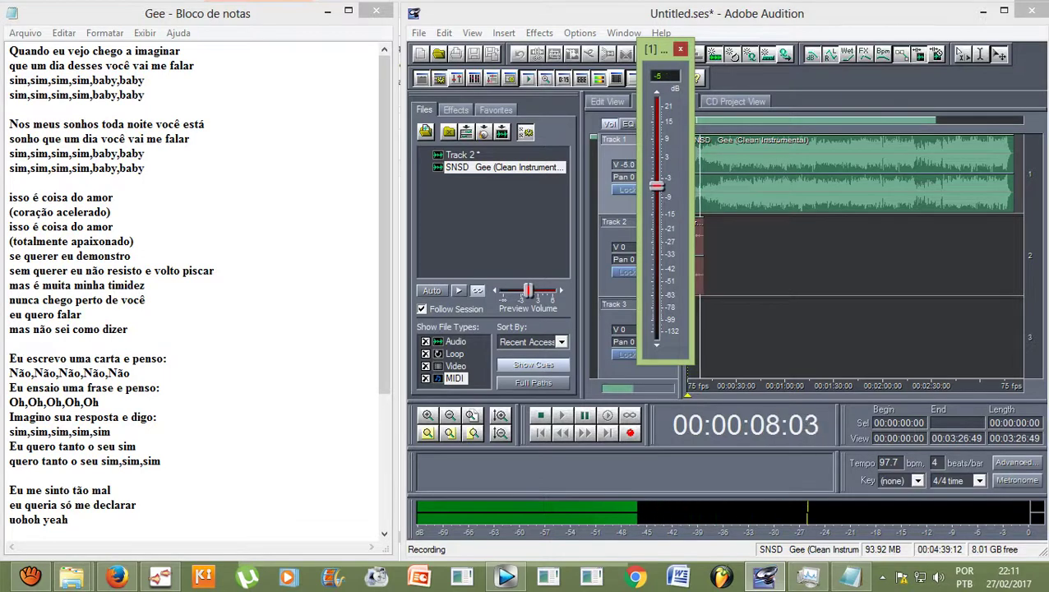
{"action": "left_click", "coordinate": [681, 49]}
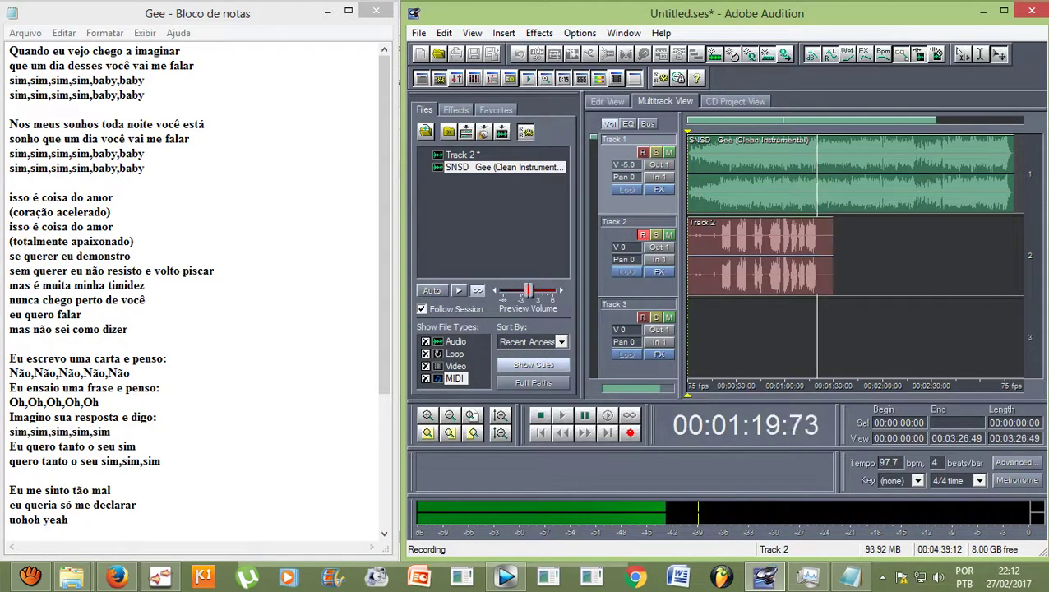
{"action": "key", "text": "space"}
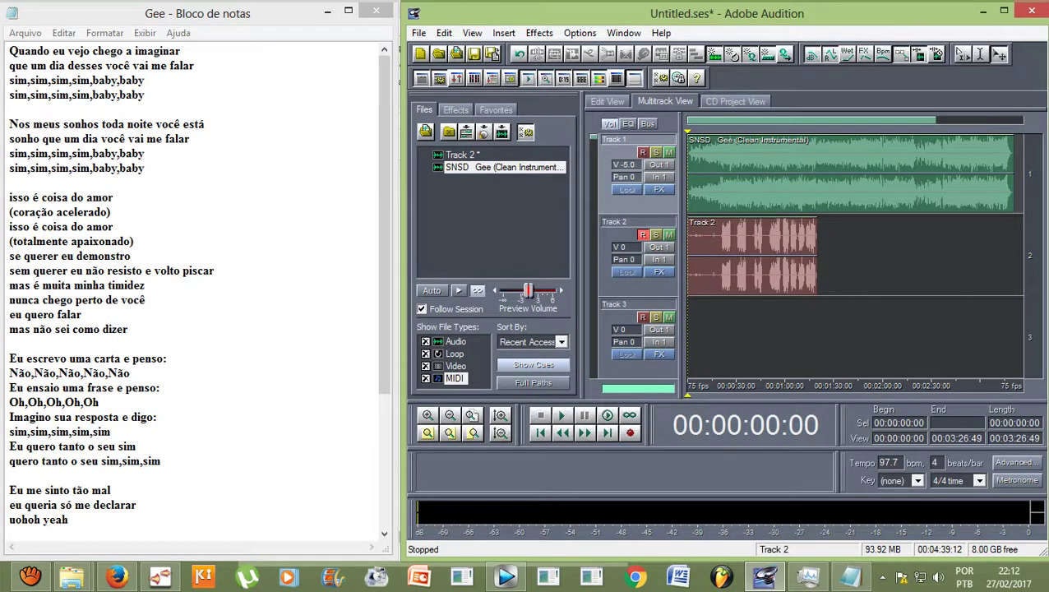
Step: Play back the track 2 take from 00:00:20:00 to check it, and restore the window beside the lyrics
{"action": "left_click", "coordinate": [710, 255]}
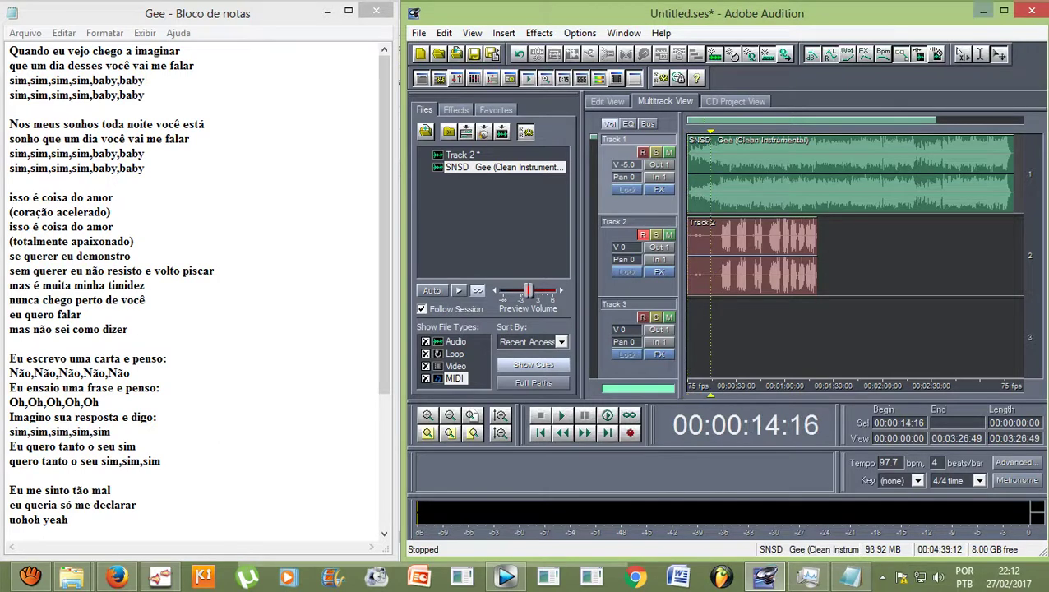
{"action": "left_click", "coordinate": [1004, 11]}
{"action": "left_click_drag", "start_coordinate": [330, 400], "coordinate": [350, 400]}
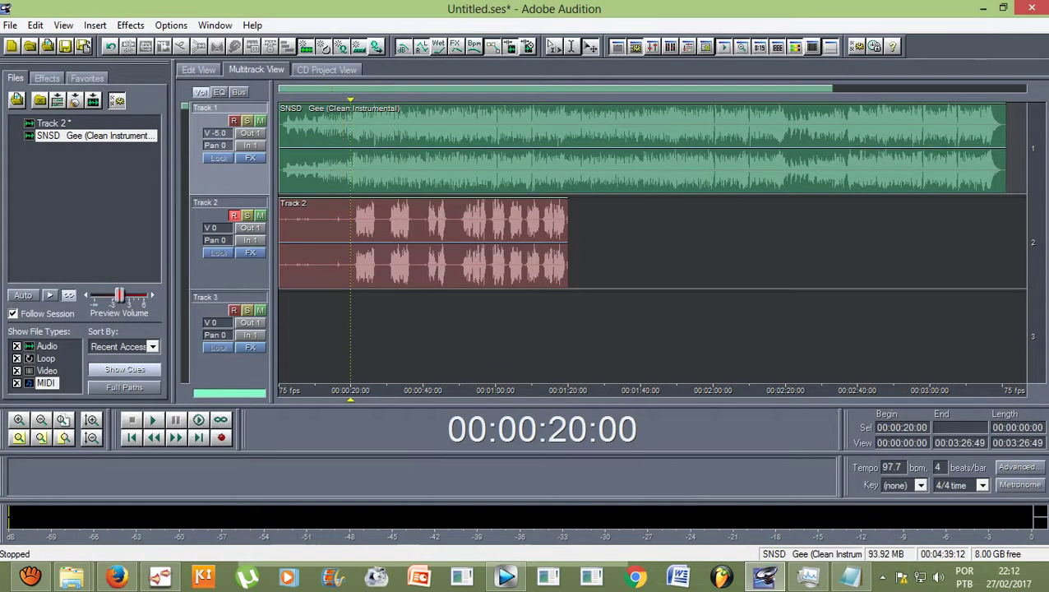
{"action": "left_click", "coordinate": [416, 234]}
{"action": "key", "text": "space"}
{"action": "key", "text": "space"}
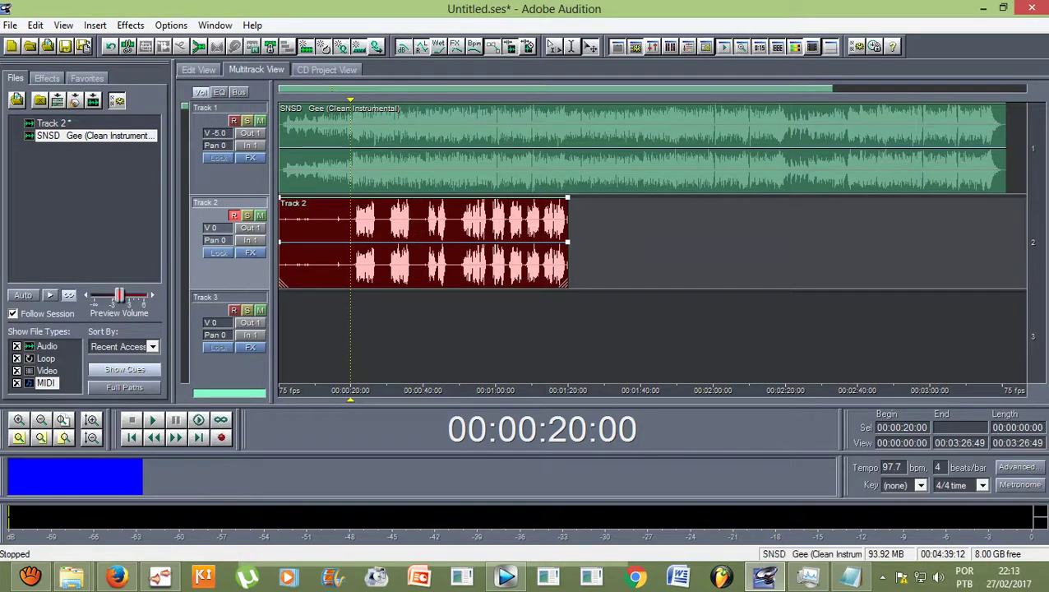
{"action": "left_click", "coordinate": [1004, 8]}
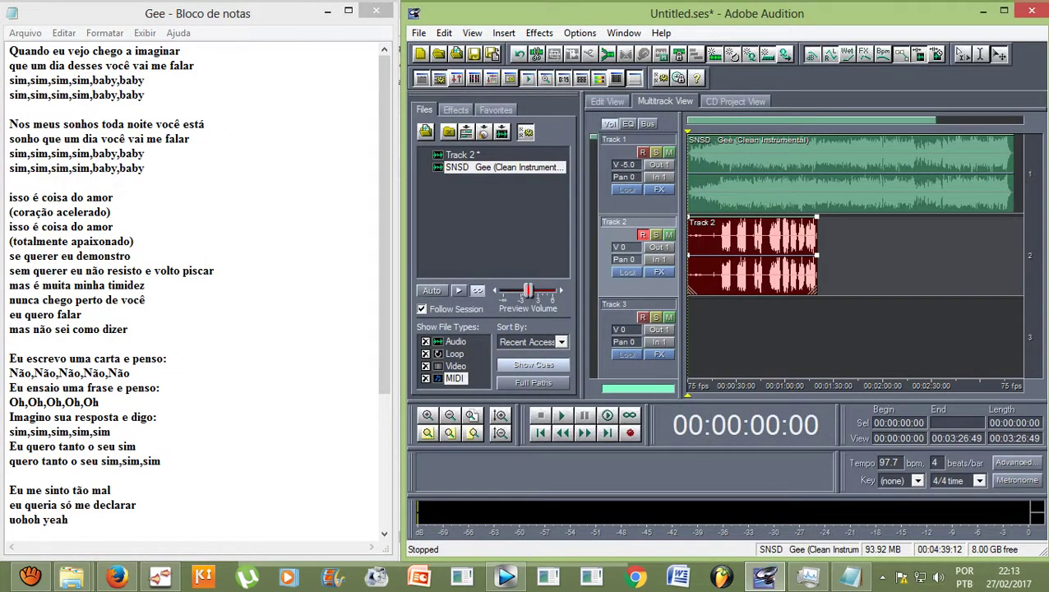
Step: Arm track 3 for recording, and disarm and mute track 2
{"action": "left_click", "coordinate": [643, 317]}
{"action": "left_click", "coordinate": [643, 234]}
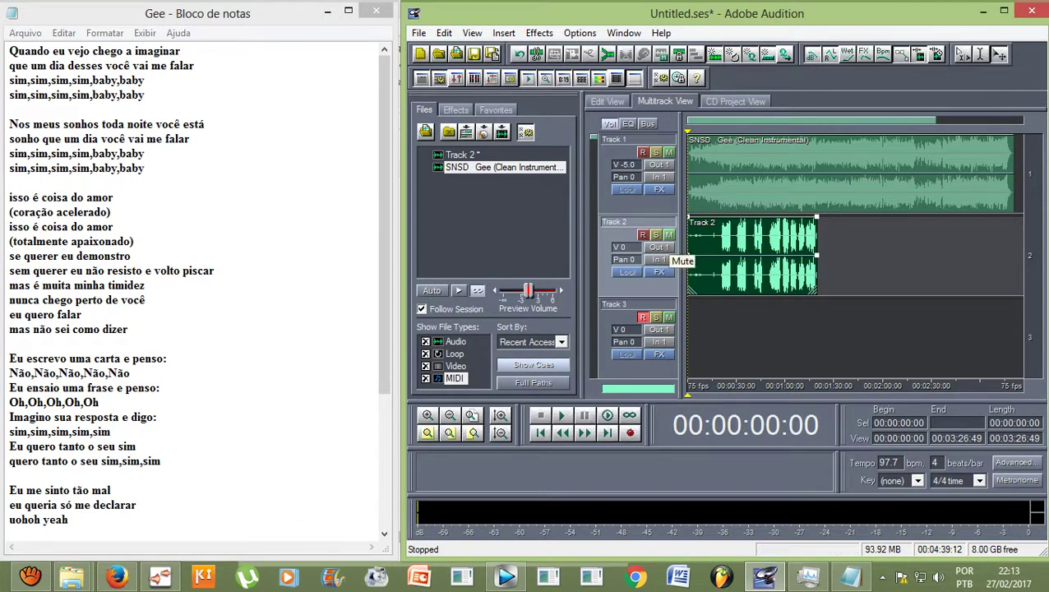
{"action": "left_click", "coordinate": [856, 337]}
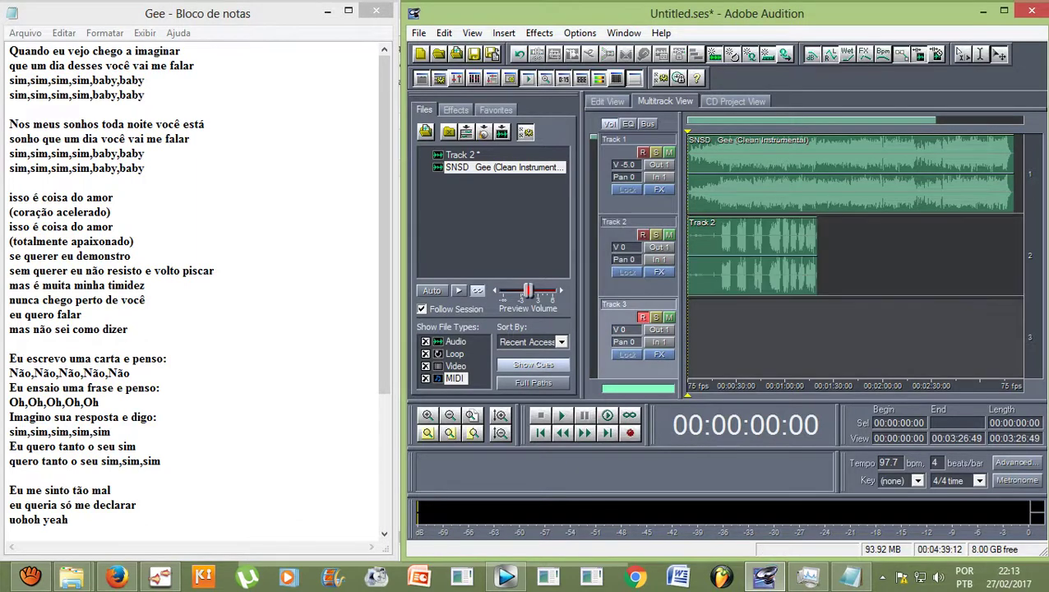
{"action": "left_click", "coordinate": [670, 234]}
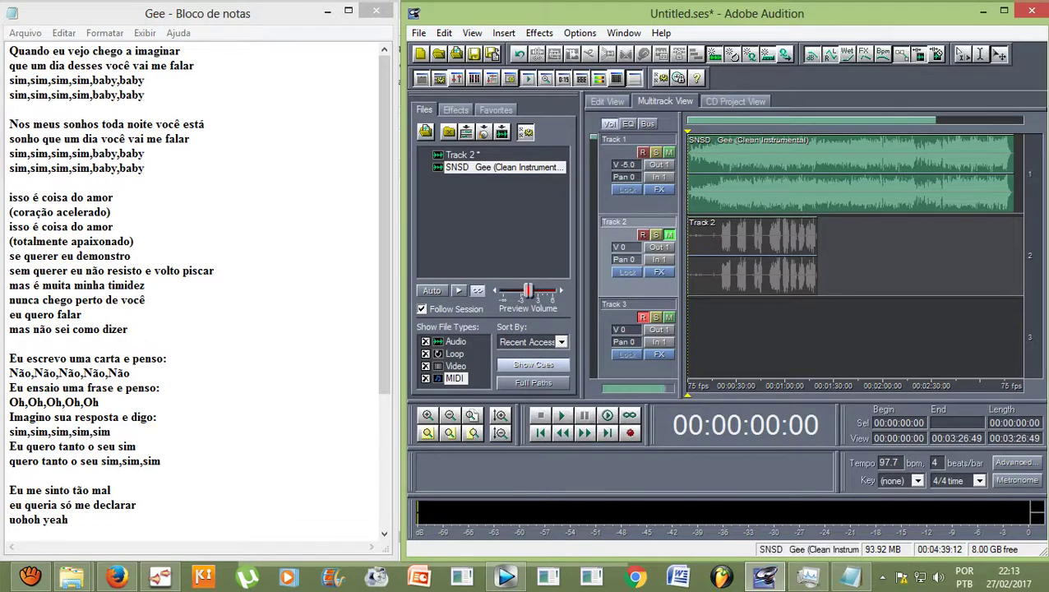
Step: Record a vocal take on track 3 from the session start to about 1:19
{"action": "left_click", "coordinate": [850, 173]}
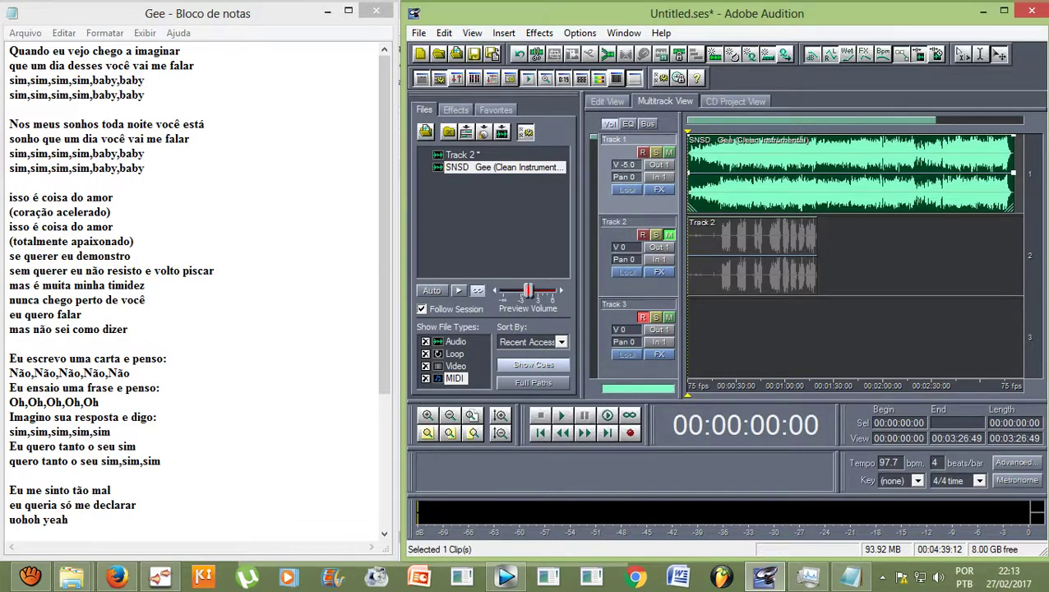
{"action": "key", "text": "ctrl+space"}
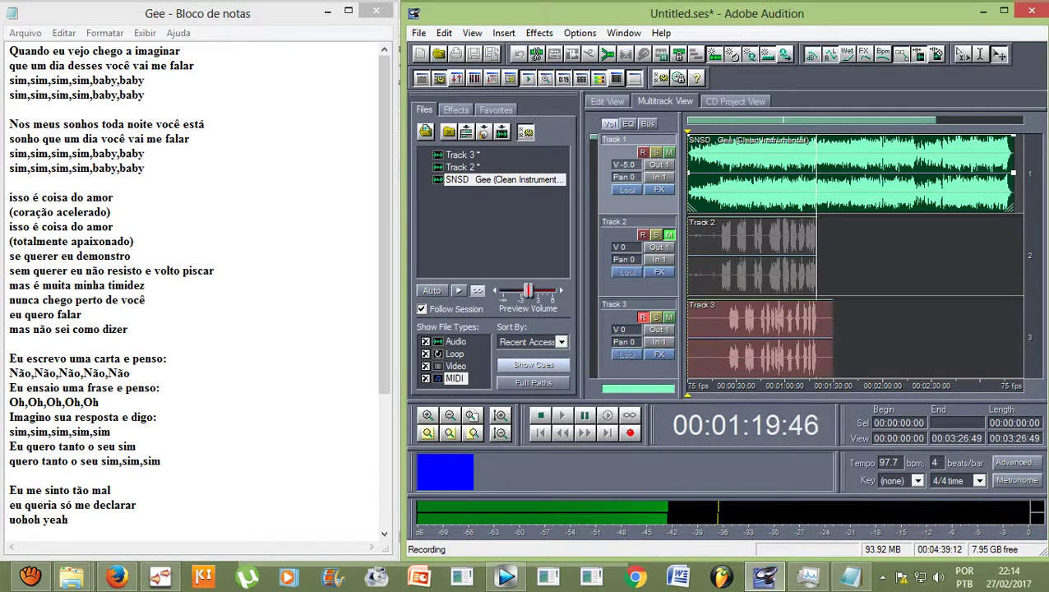
{"action": "key", "text": "space"}
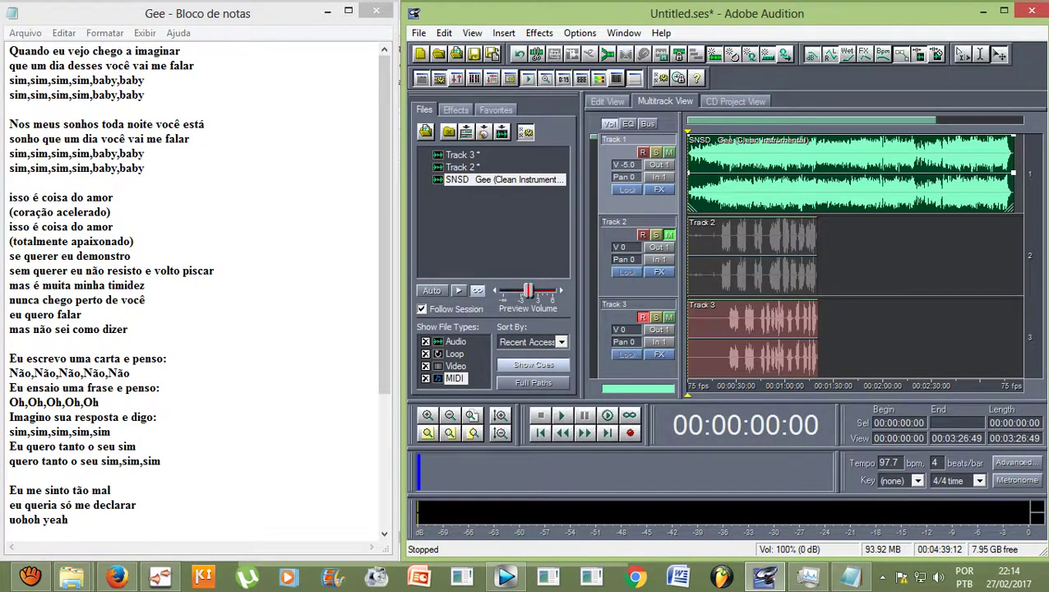
Step: Play back the middle of the track 3 take at a closer zoom to find the phrase that needs fixing
{"action": "scroll", "coordinate": [856, 255], "scroll_direction": "down", "scroll_amount": 1}
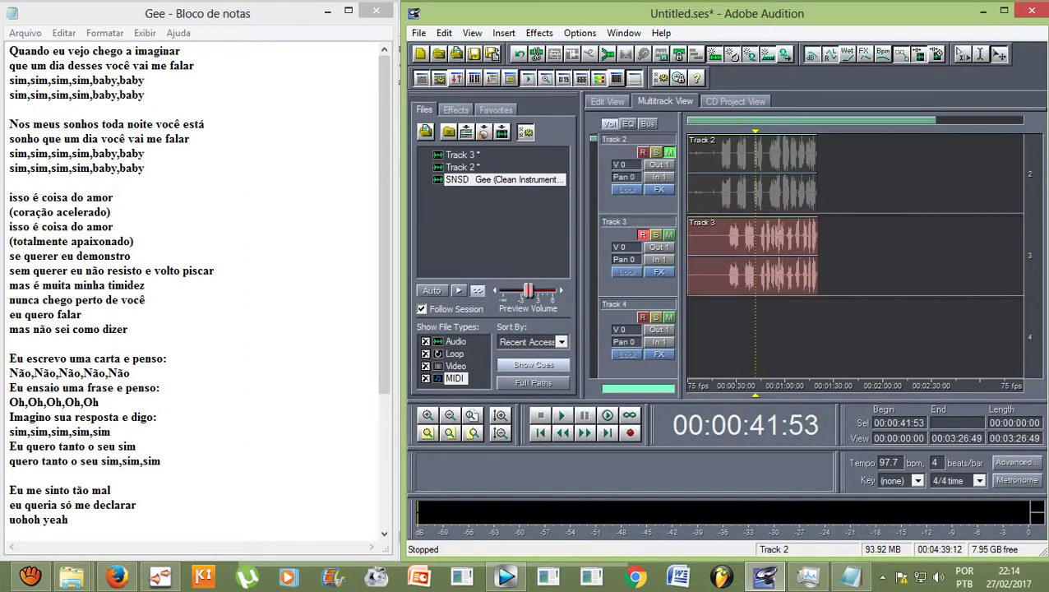
{"action": "scroll", "coordinate": [771, 255], "scroll_direction": "up", "scroll_amount": 3}
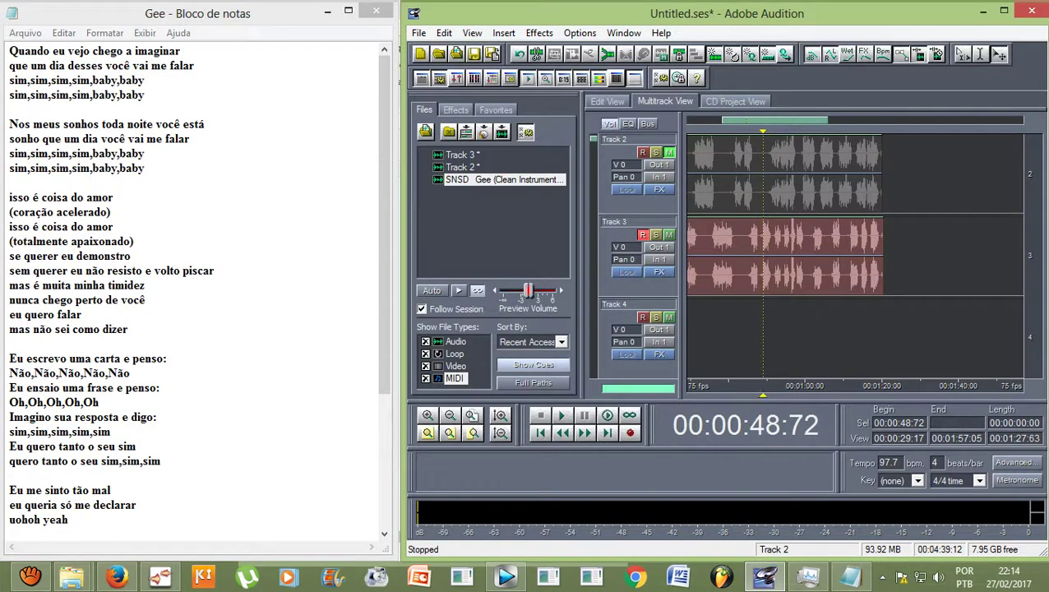
{"action": "key", "text": "space"}
{"action": "scroll", "coordinate": [764, 255], "scroll_direction": "up", "scroll_amount": 3}
{"action": "scroll", "coordinate": [764, 255], "scroll_direction": "down", "scroll_amount": 2}
{"action": "left_click", "coordinate": [768, 255]}
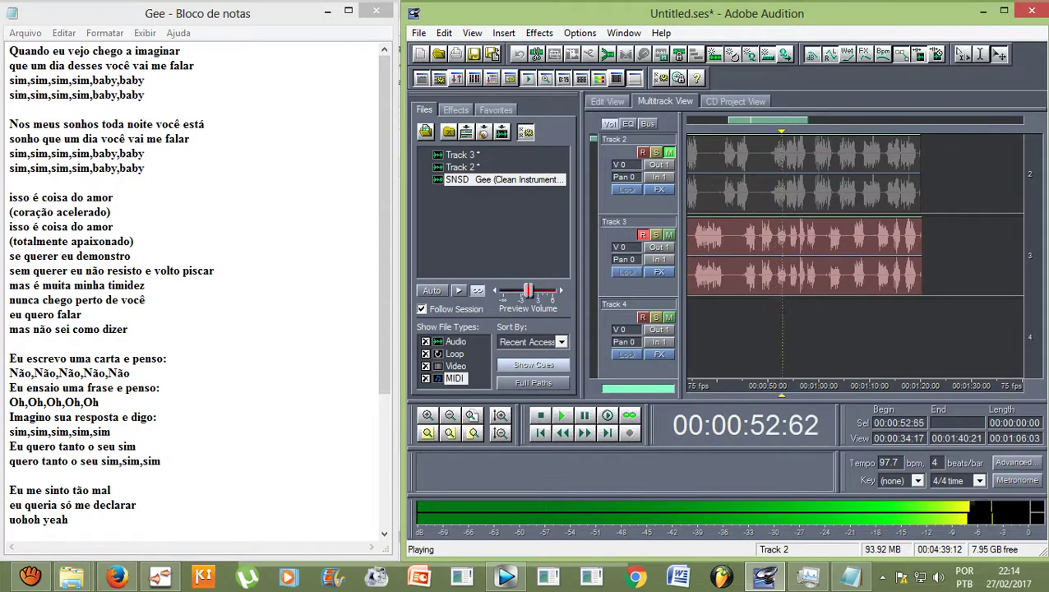
{"action": "left_click", "coordinate": [796, 254]}
{"action": "scroll", "coordinate": [796, 255], "scroll_direction": "up", "scroll_amount": 2}
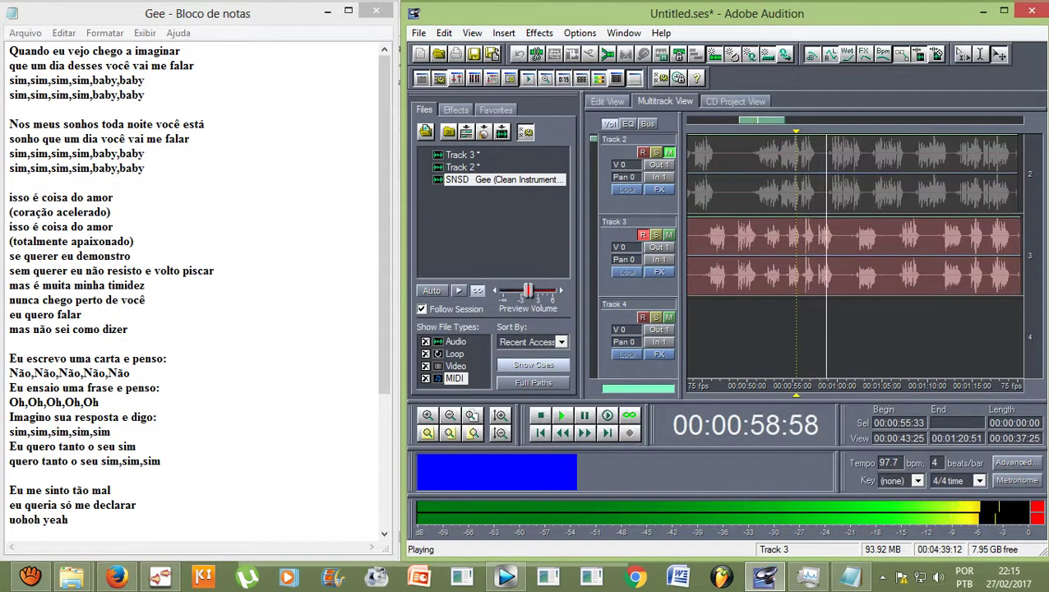
Step: Open the track 3 recording for waveform editing, silence the range from 00:57:49 to 01:00:00, and return to the multitrack session
{"action": "double_click", "coordinate": [796, 255]}
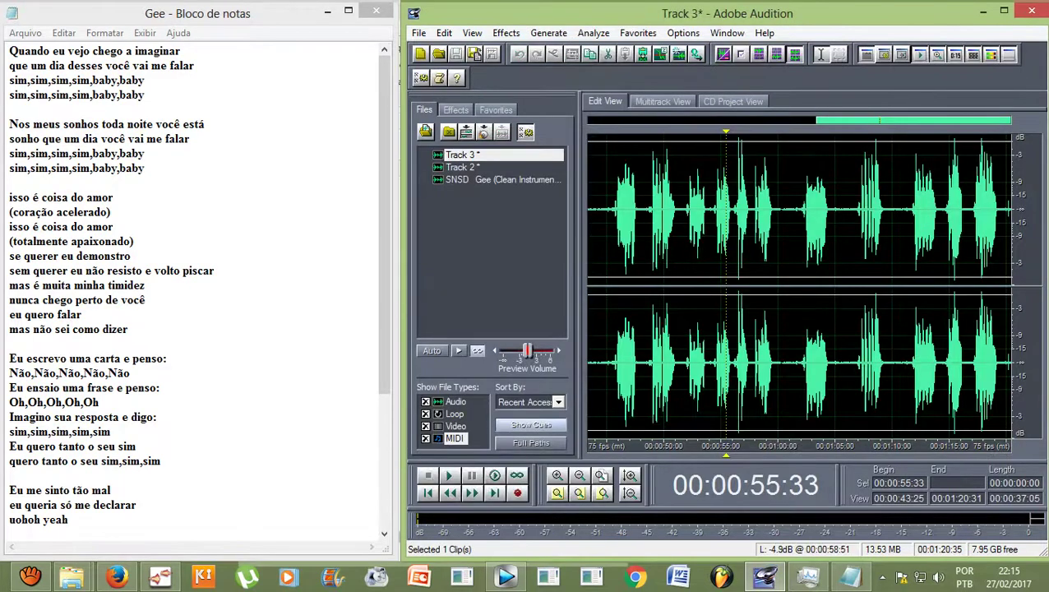
{"action": "mouse_move", "coordinate": [751, 246]}
{"action": "left_mouse_down"}
{"action": "mouse_move", "coordinate": [782, 247]}
{"action": "mouse_move", "coordinate": [752, 247]}
{"action": "left_mouse_up"}
{"action": "left_click", "coordinate": [445, 33]}
{"action": "left_click", "coordinate": [757, 246]}
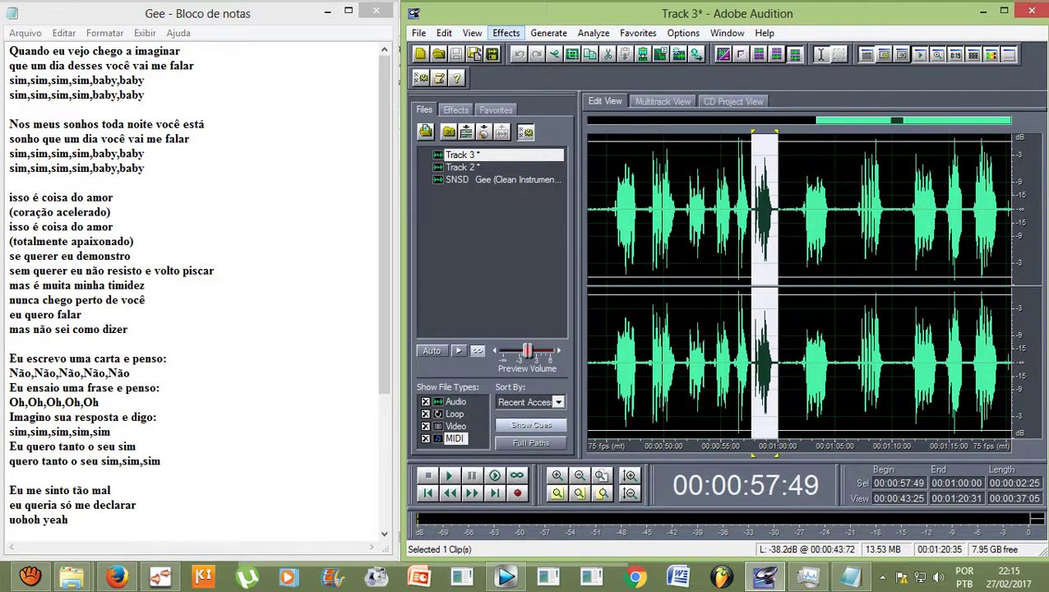
{"action": "left_click", "coordinate": [506, 33]}
{"action": "left_click", "coordinate": [530, 68]}
{"action": "left_click", "coordinate": [506, 33]}
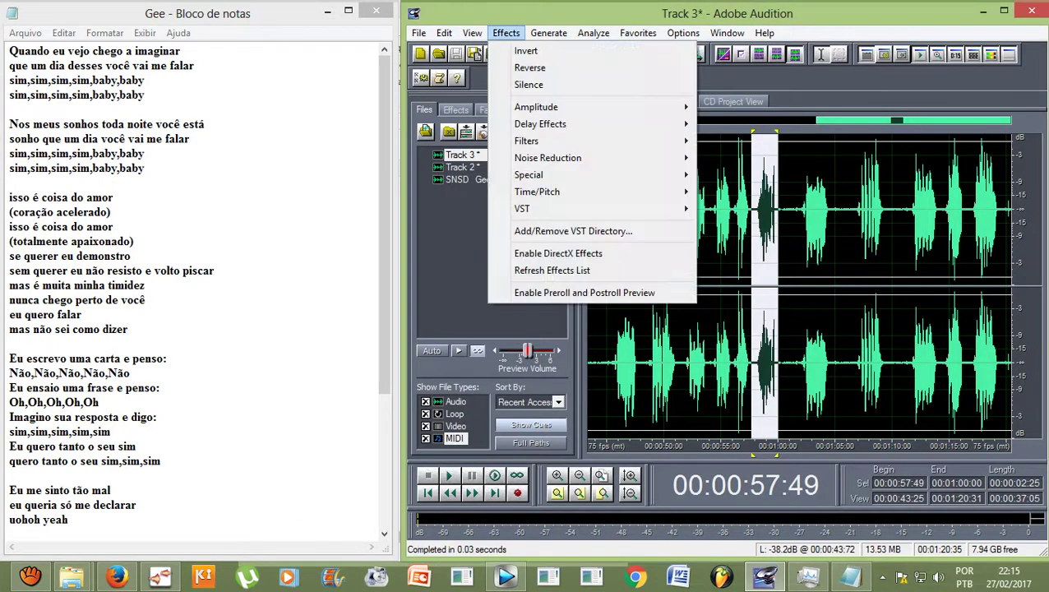
{"action": "left_click", "coordinate": [529, 85]}
{"action": "left_click", "coordinate": [763, 247]}
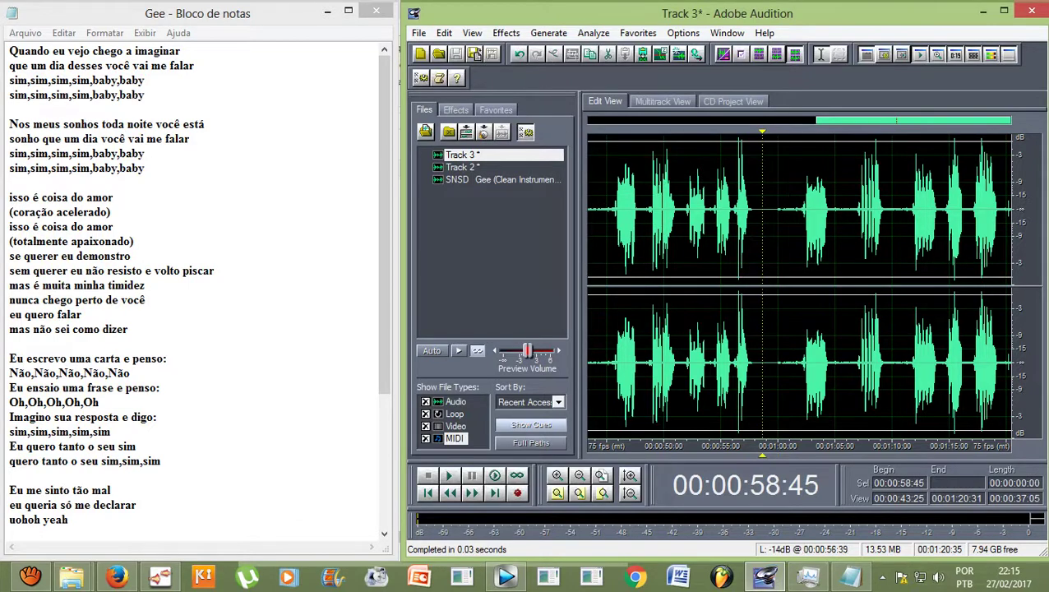
{"action": "key", "text": "F12"}
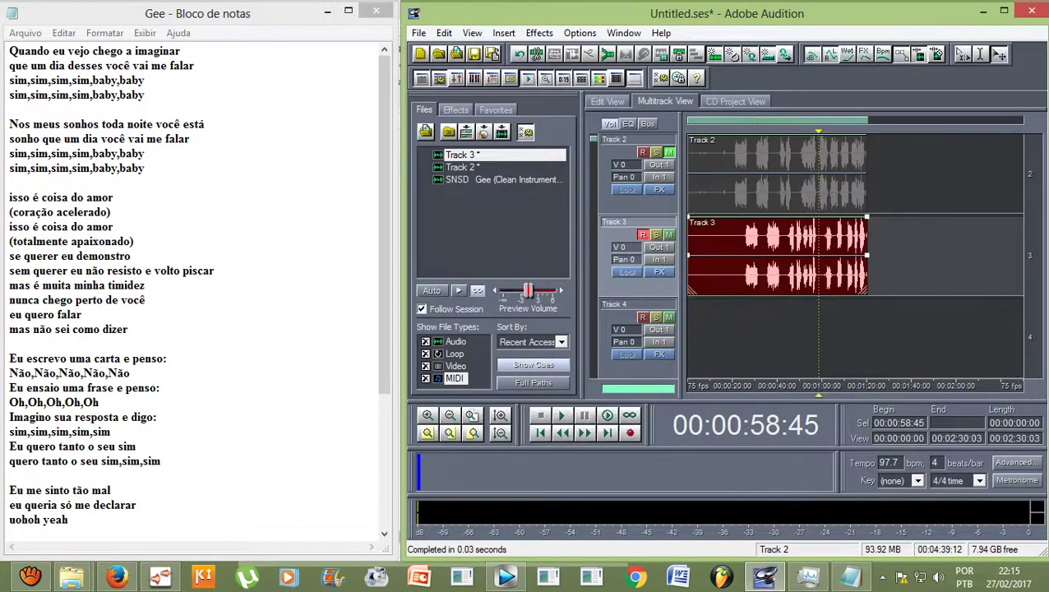
Step: Disarm and mute track 3, and record a vocal take on armed track 4 from 00:00:16:64 to about 1:18
{"action": "left_click_drag", "start_coordinate": [818, 131], "coordinate": [725, 132]}
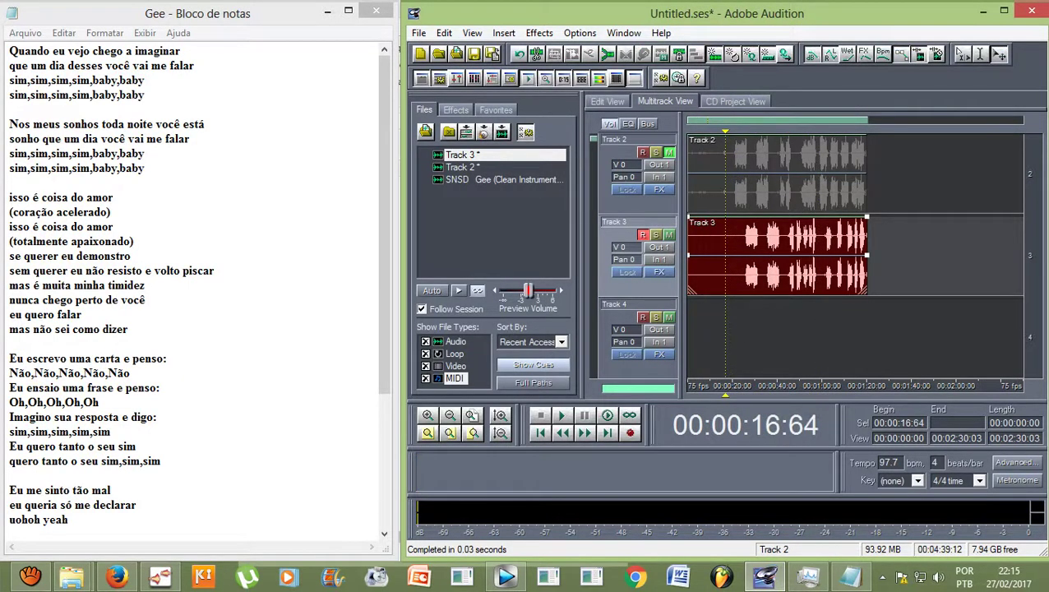
{"action": "left_click", "coordinate": [644, 234]}
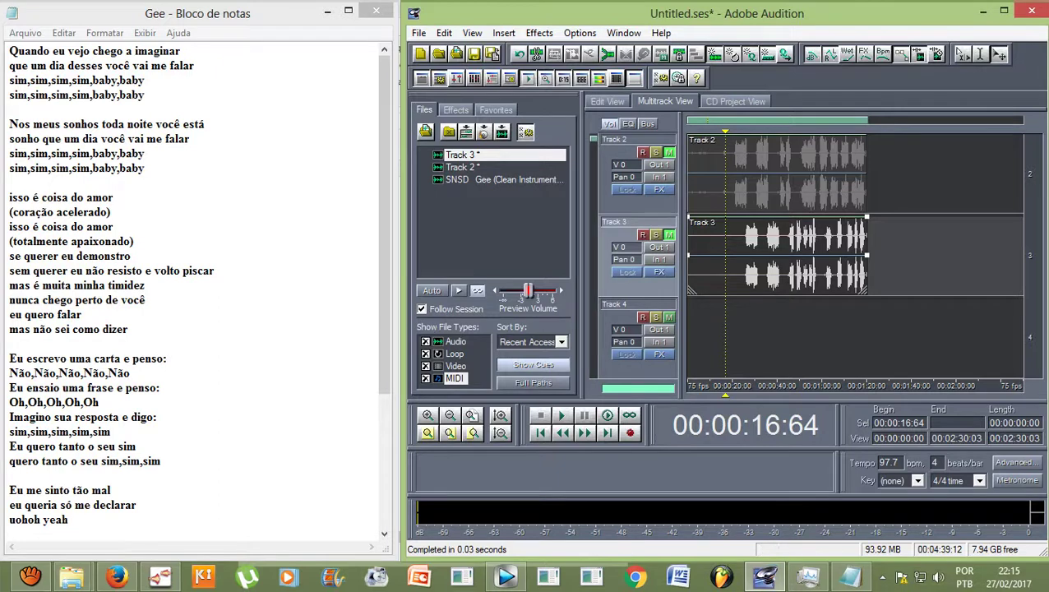
{"action": "key", "text": "ctrl+space"}
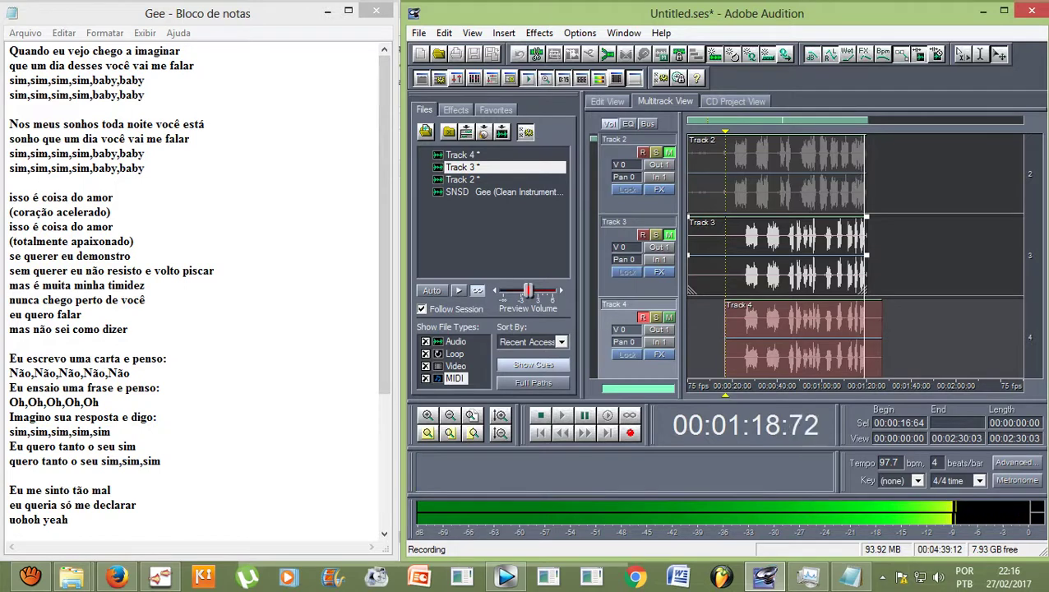
{"action": "key", "text": "space"}
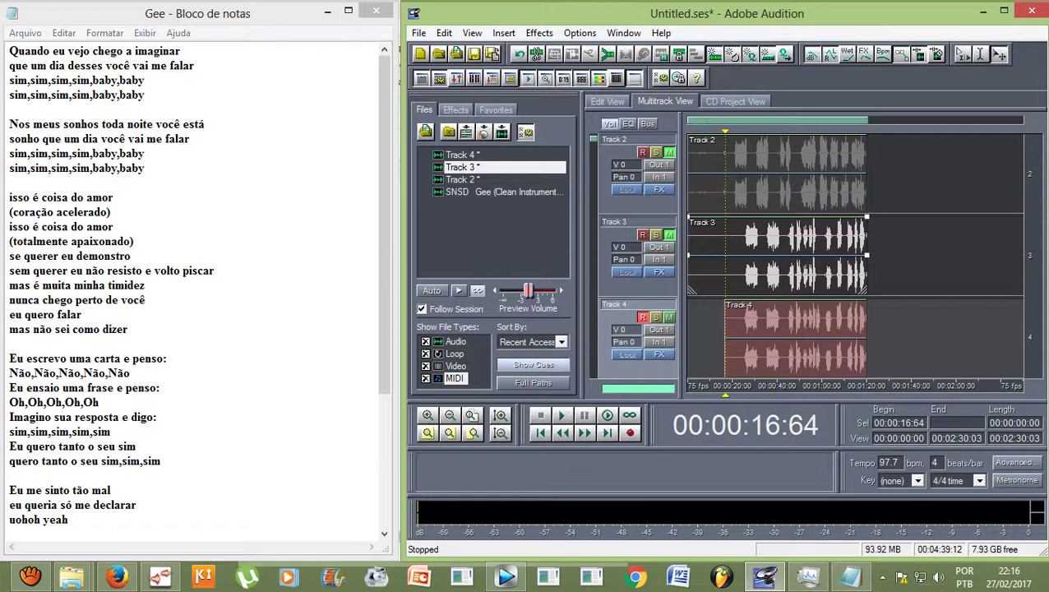
Step: Mute track 4 and select its recorded clip
{"action": "left_click", "coordinate": [669, 317]}
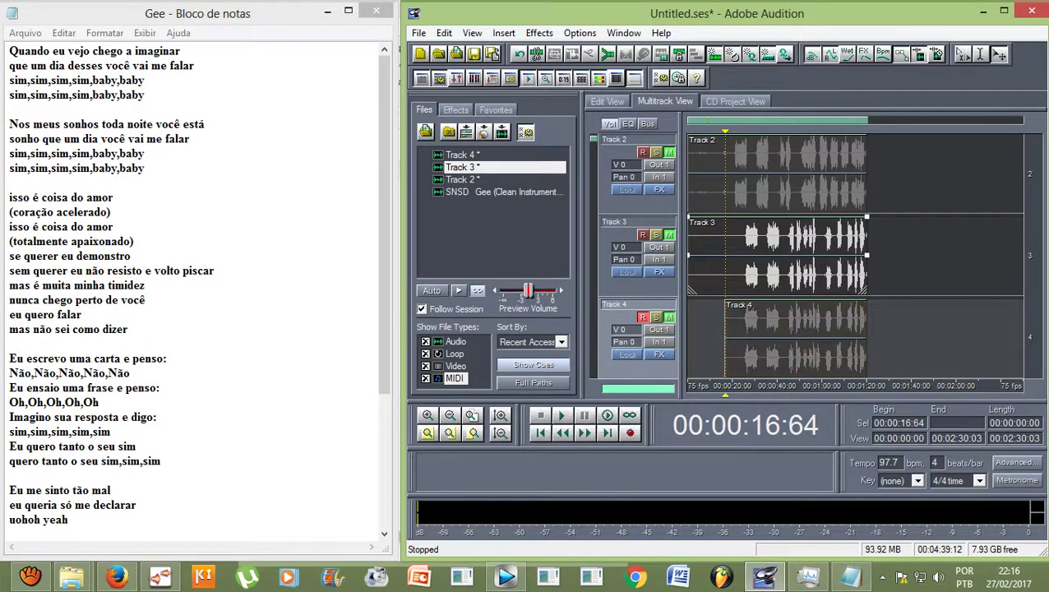
{"action": "scroll", "coordinate": [855, 255], "scroll_direction": "down", "scroll_amount": 1}
{"action": "scroll", "coordinate": [855, 255], "scroll_direction": "up", "scroll_amount": 1}
{"action": "left_click", "coordinate": [777, 172]}
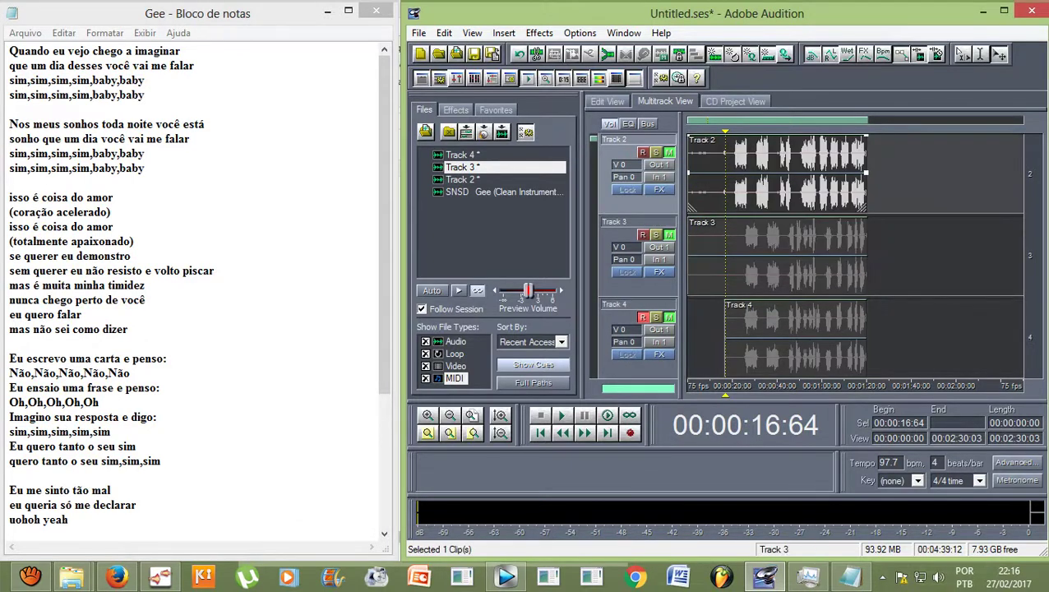
{"action": "left_click", "coordinate": [728, 306]}
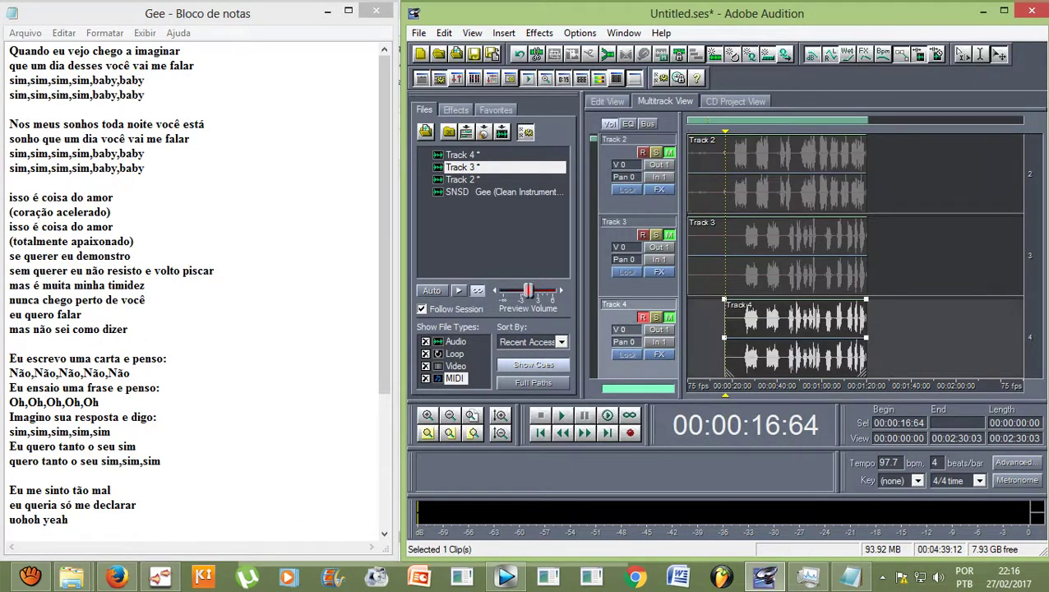
Step: Arm track 5 for recording
{"action": "scroll", "coordinate": [855, 255], "scroll_direction": "down", "scroll_amount": 1}
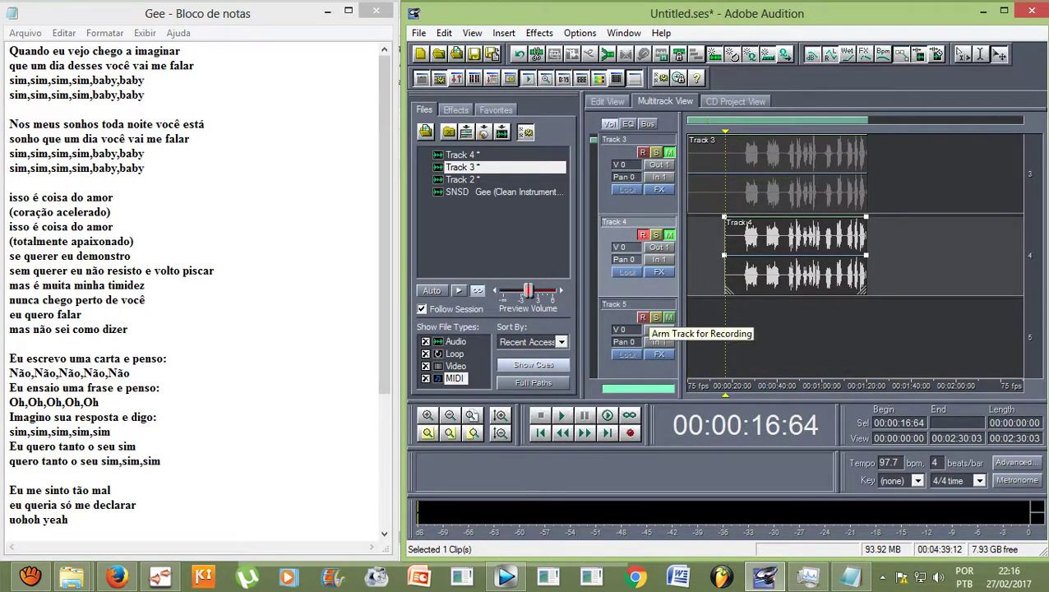
{"action": "left_click", "coordinate": [643, 318]}
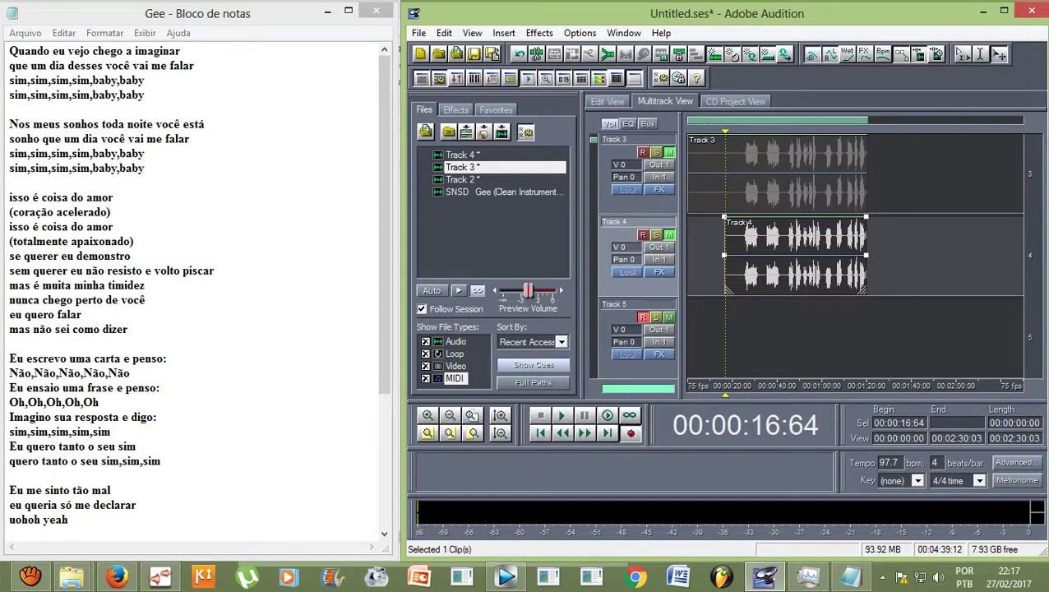
{"action": "left_click", "coordinate": [631, 433]}
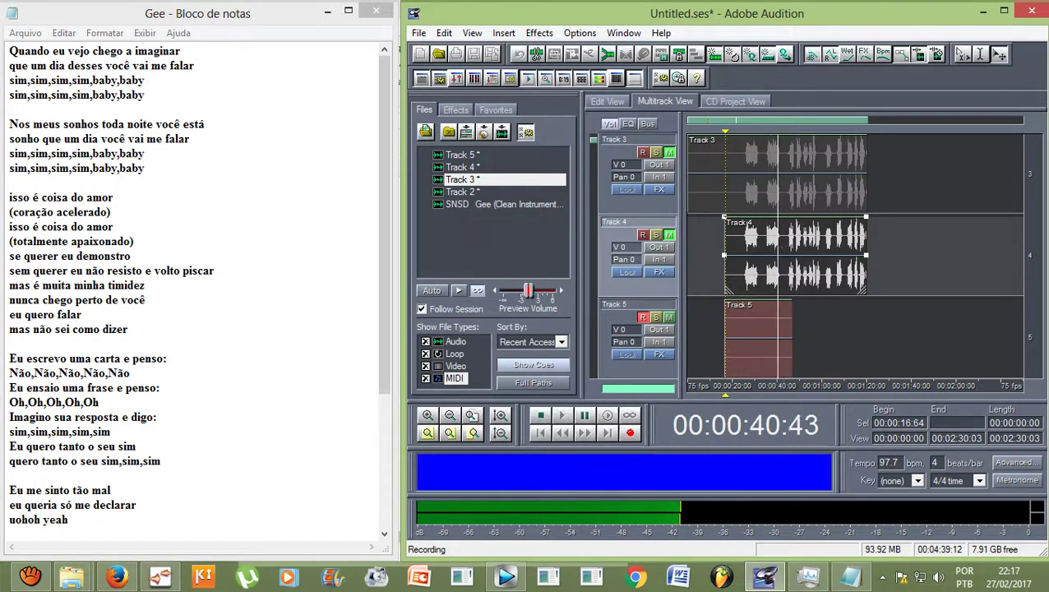
{"action": "key", "text": "space"}
{"action": "left_click", "coordinate": [751, 338]}
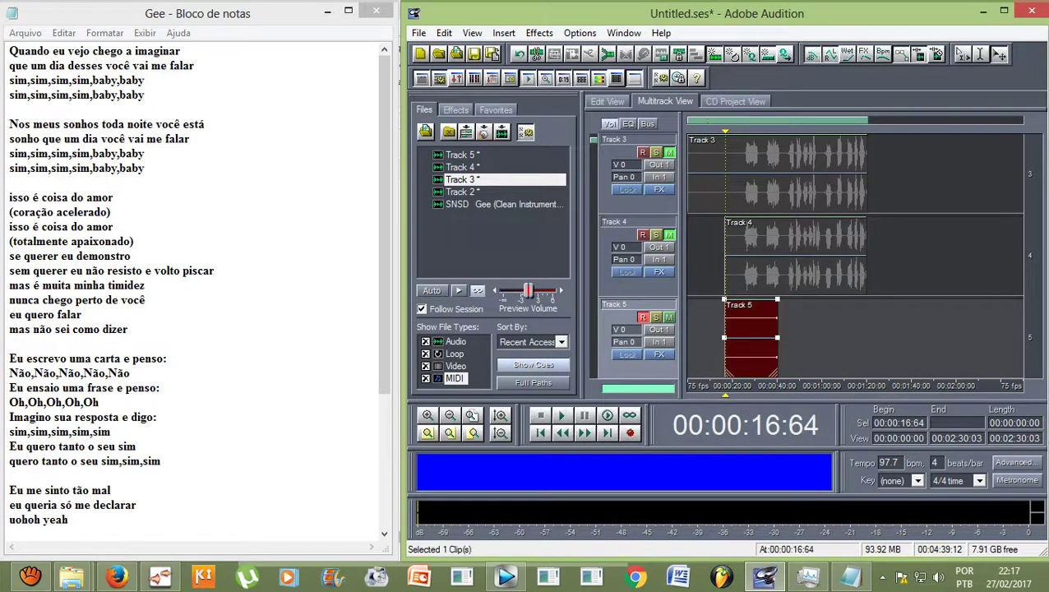
{"action": "key", "text": "Delete"}
Step: Place the cursor at 00:00:33:54 and record a vocal take on track 5 to about 00:01:01
{"action": "left_click", "coordinate": [756, 337]}
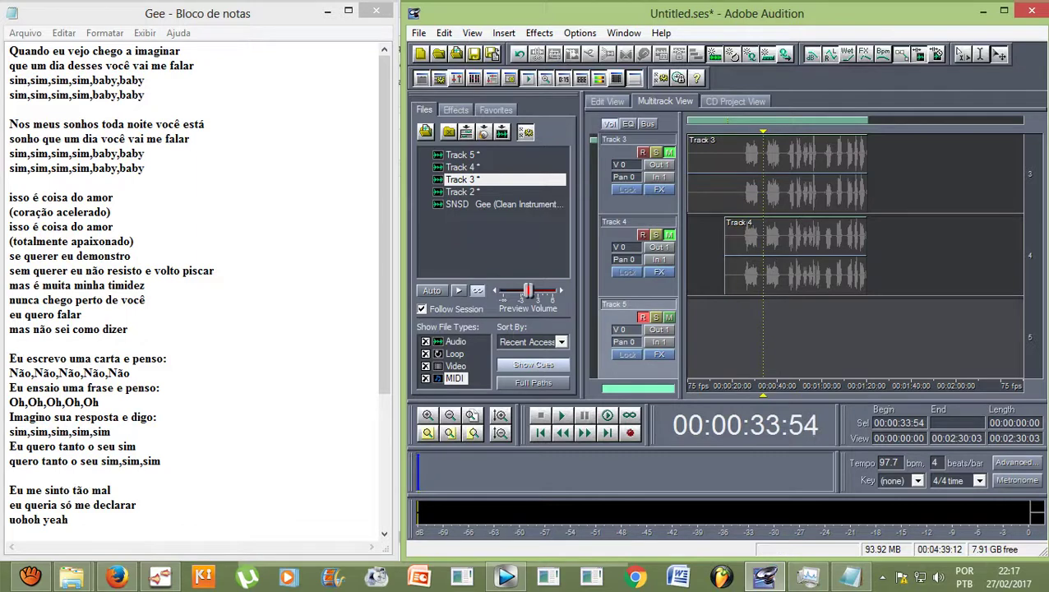
{"action": "key", "text": "ctrl+space"}
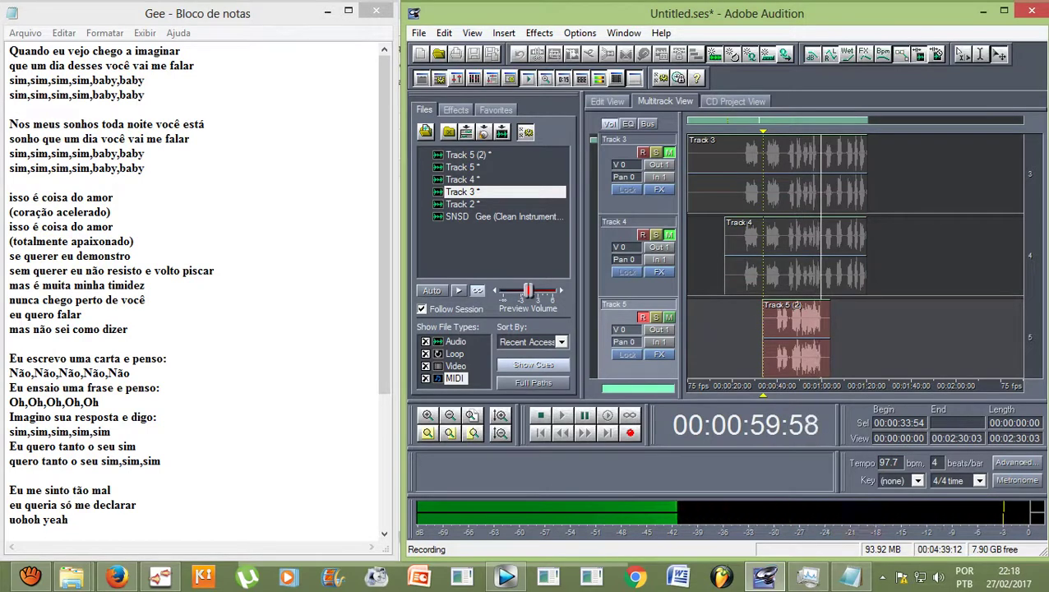
{"action": "key", "text": "space"}
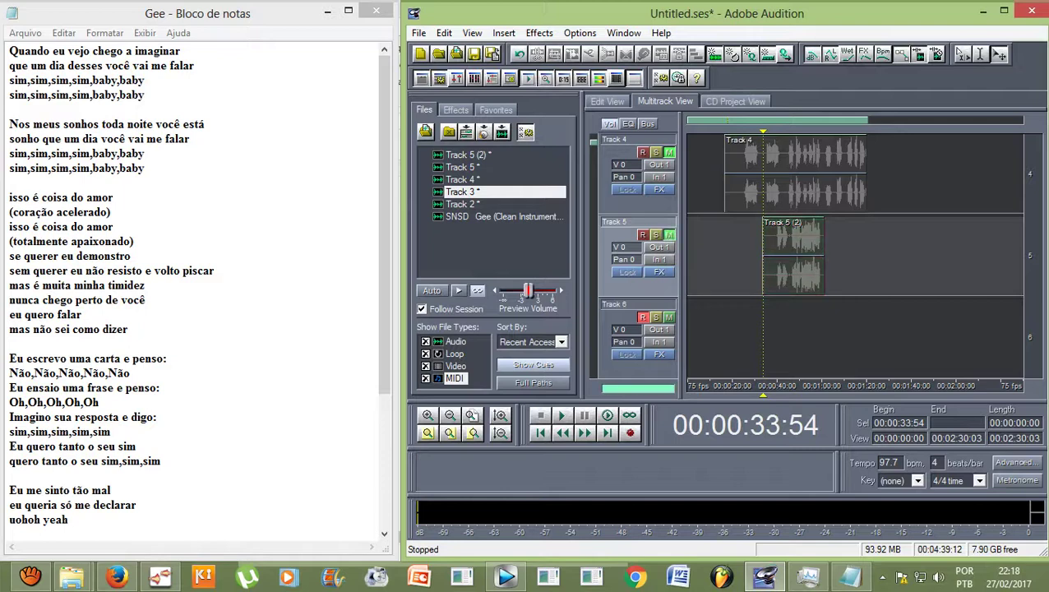
Step: Record a vocal take on armed track 6 from 00:00:33:54 to about 00:01:20
{"action": "key", "text": "ctrl+space"}
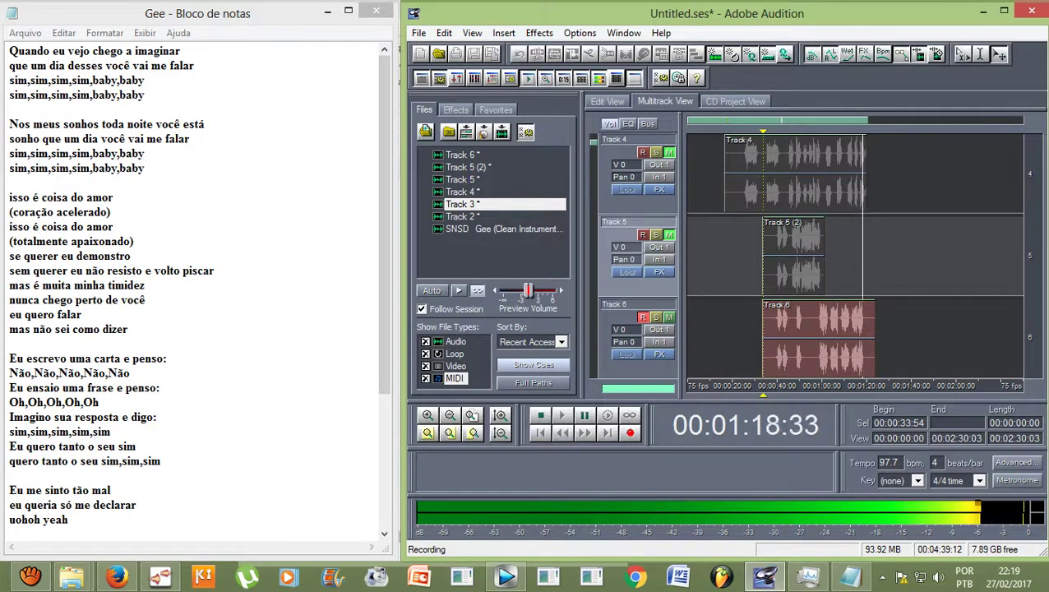
{"action": "key", "text": "space"}
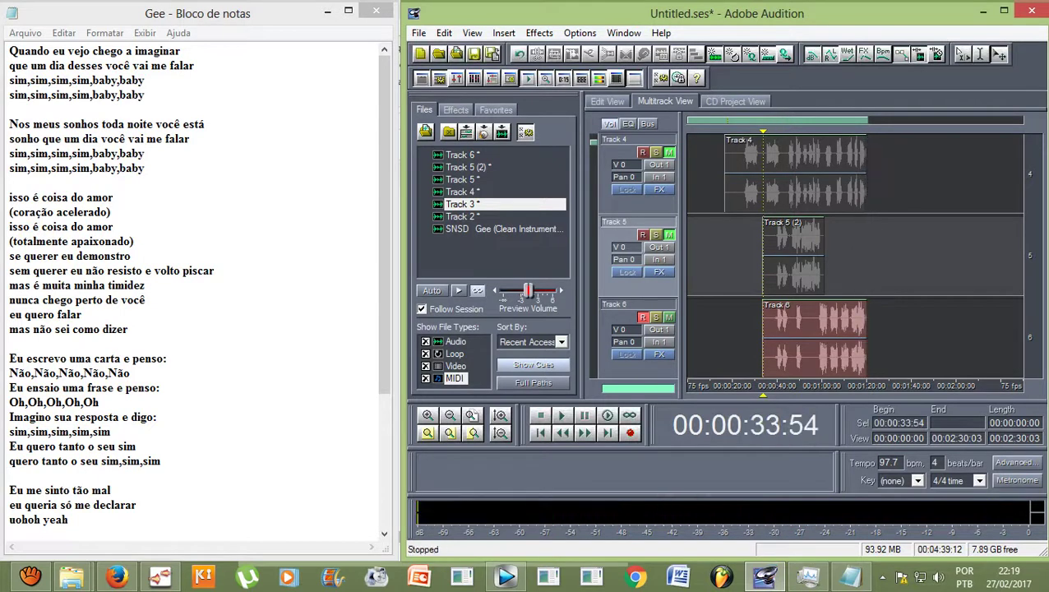
Step: Maximize the audio editor window, fit all the tracks in view, and unmute tracks 2 to 5
{"action": "scroll", "coordinate": [856, 255], "scroll_direction": "up", "scroll_amount": 3}
{"action": "scroll", "coordinate": [855, 255], "scroll_direction": "down", "scroll_amount": 2}
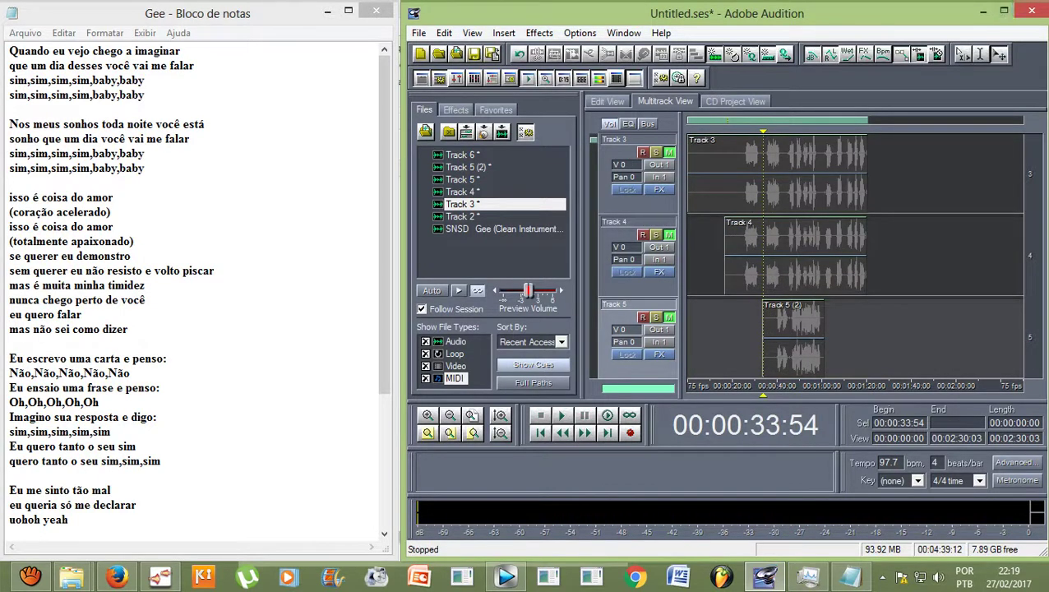
{"action": "left_click", "coordinate": [1003, 11]}
{"action": "scroll", "coordinate": [1033, 243], "scroll_direction": "down", "scroll_amount": 3}
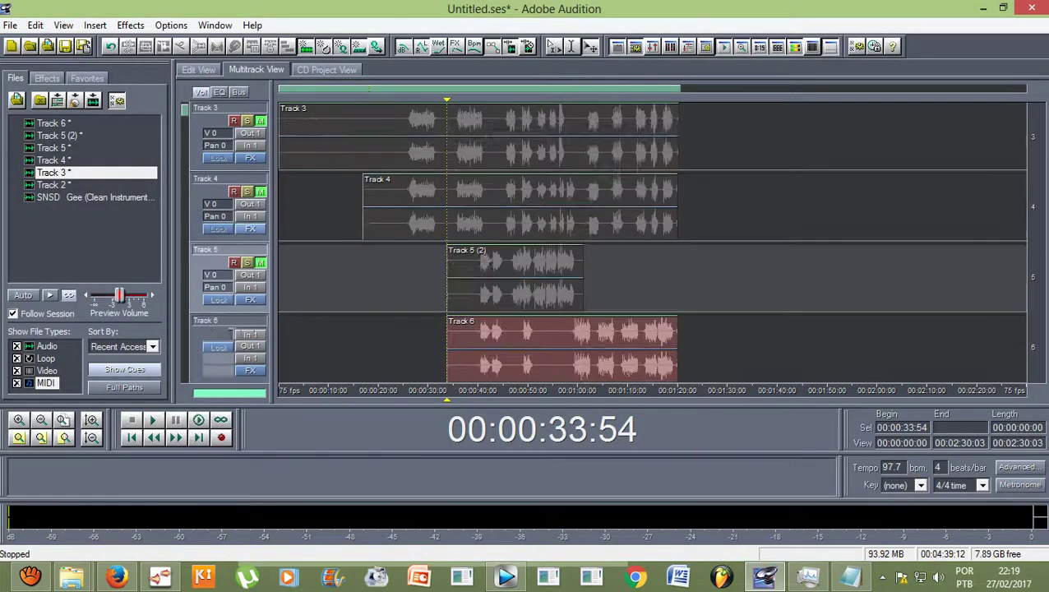
{"action": "left_click", "coordinate": [216, 215]}
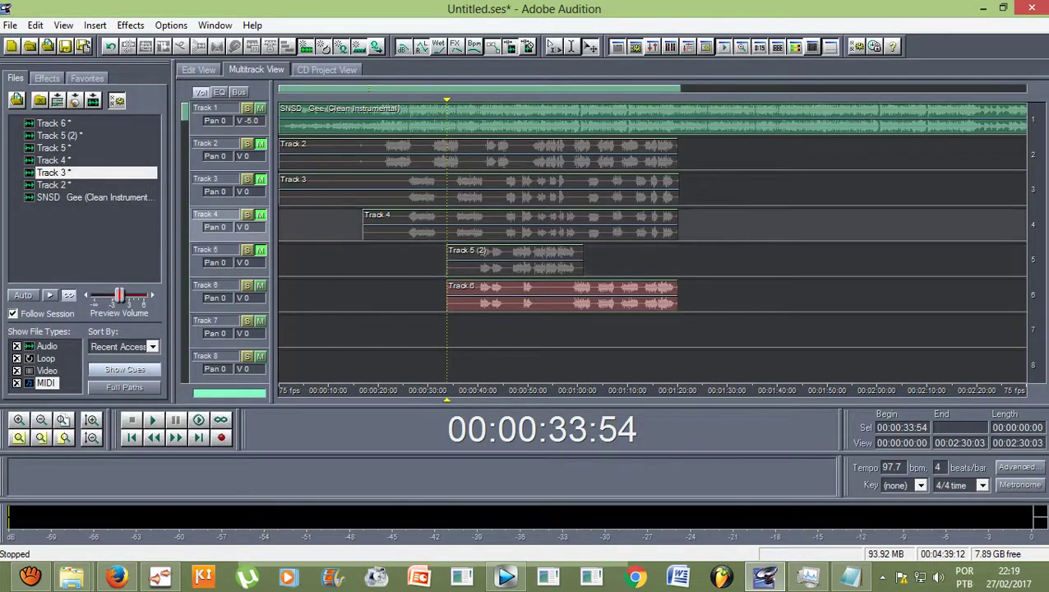
{"action": "left_click", "coordinate": [260, 250]}
{"action": "left_click", "coordinate": [260, 215]}
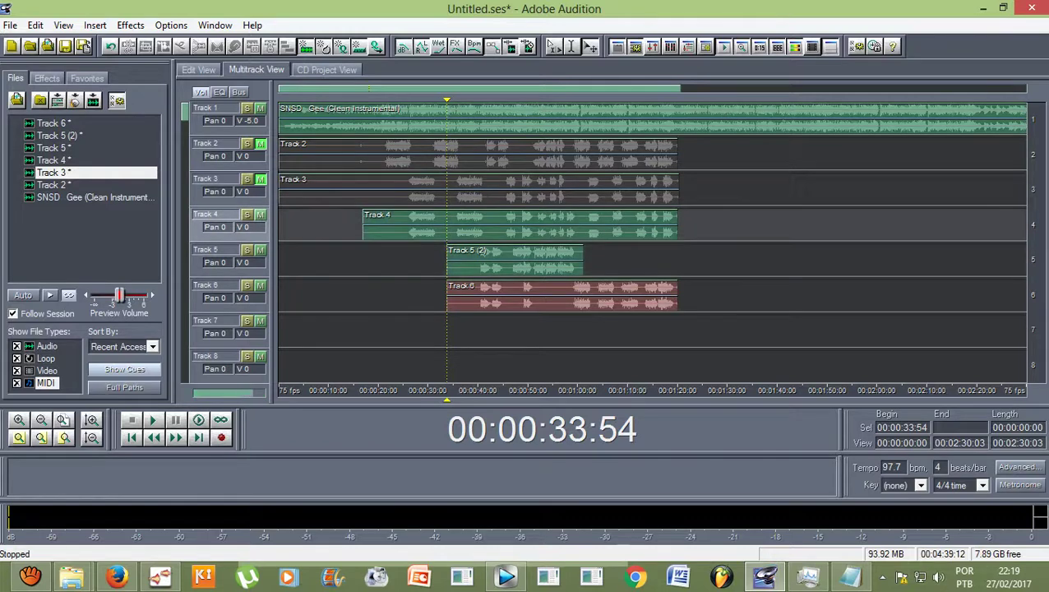
{"action": "left_click", "coordinate": [260, 179]}
{"action": "left_click", "coordinate": [260, 144]}
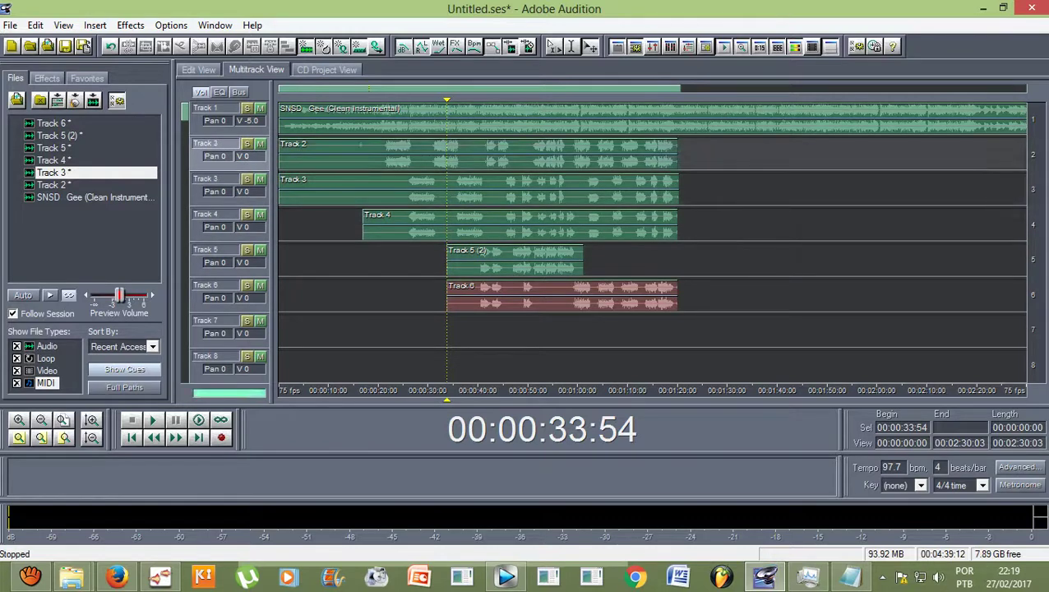
{"action": "left_click", "coordinate": [479, 154]}
{"action": "left_click", "coordinate": [479, 189]}
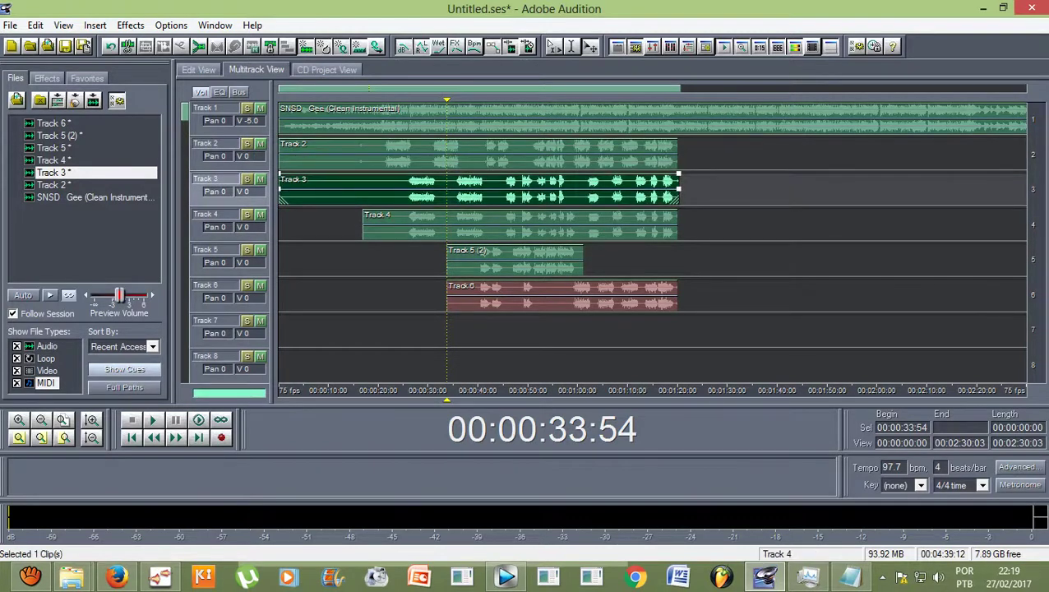
{"action": "left_click", "coordinate": [478, 225]}
{"action": "left_click", "coordinate": [479, 260]}
{"action": "left_click", "coordinate": [479, 295]}
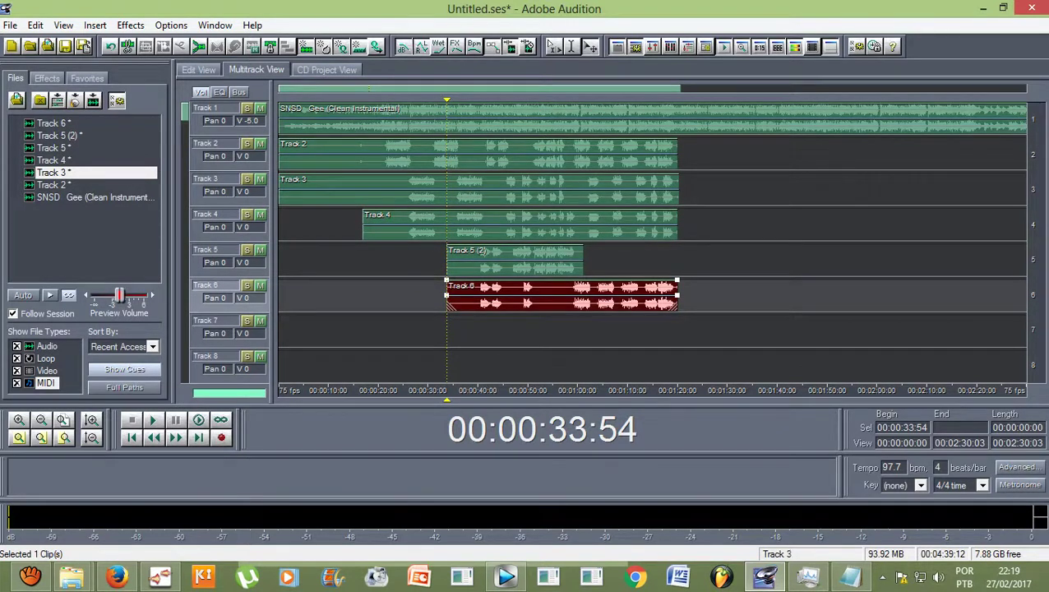
Step: Trim the silent starts of the vocal clips, tracks 3 and 4 to about 00:00:25 and track 2 to about 00:00:21
{"action": "left_click", "coordinate": [479, 189]}
{"action": "left_click_drag", "start_coordinate": [279, 189], "coordinate": [398, 189]}
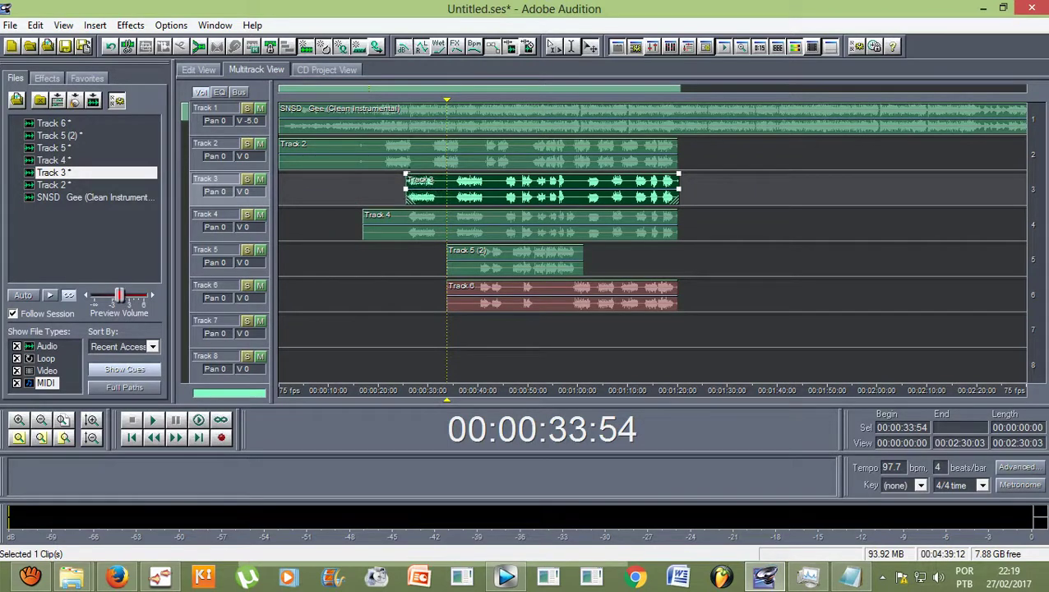
{"action": "left_click", "coordinate": [366, 223]}
{"action": "left_click_drag", "start_coordinate": [362, 224], "coordinate": [407, 224]}
{"action": "left_click", "coordinate": [403, 153]}
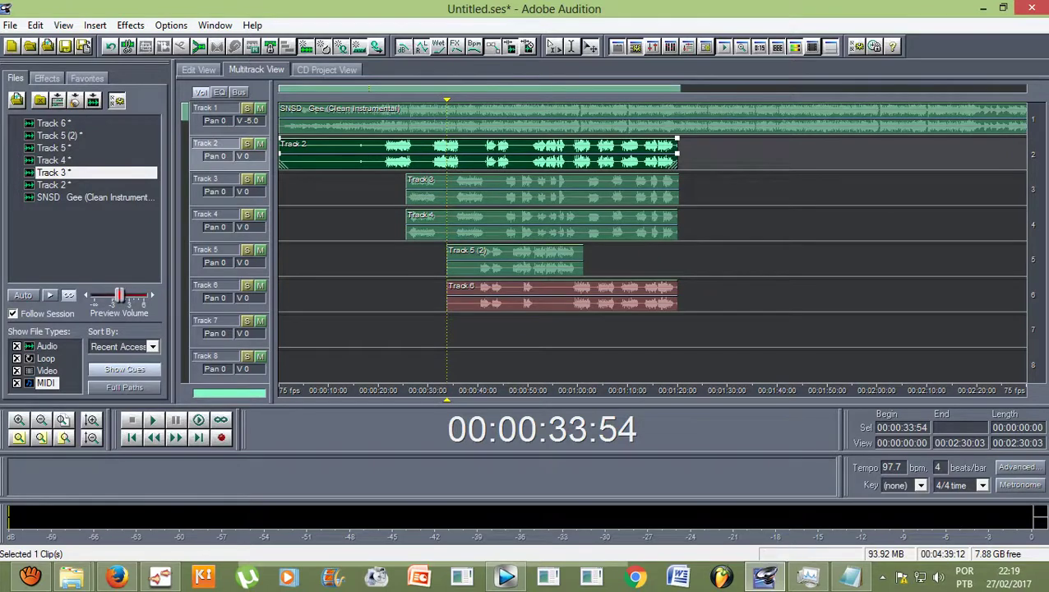
{"action": "left_click_drag", "start_coordinate": [280, 155], "coordinate": [386, 153]}
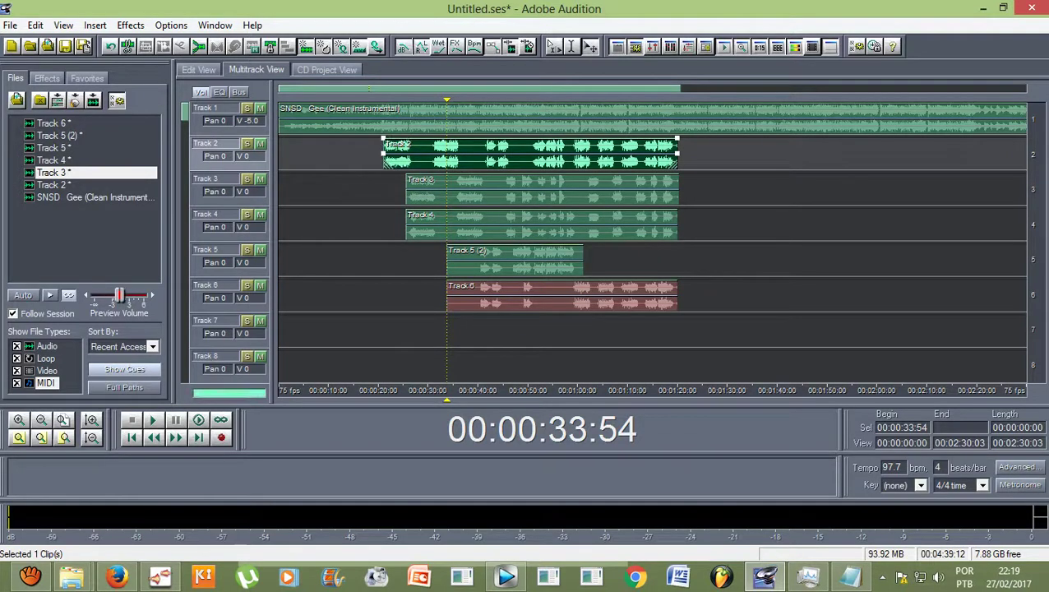
Step: Trim the ends of the clips on tracks 2, 3, 4 and 6 to the same point at about 00:01:19
{"action": "scroll", "coordinate": [673, 154], "scroll_direction": "up", "scroll_amount": 6}
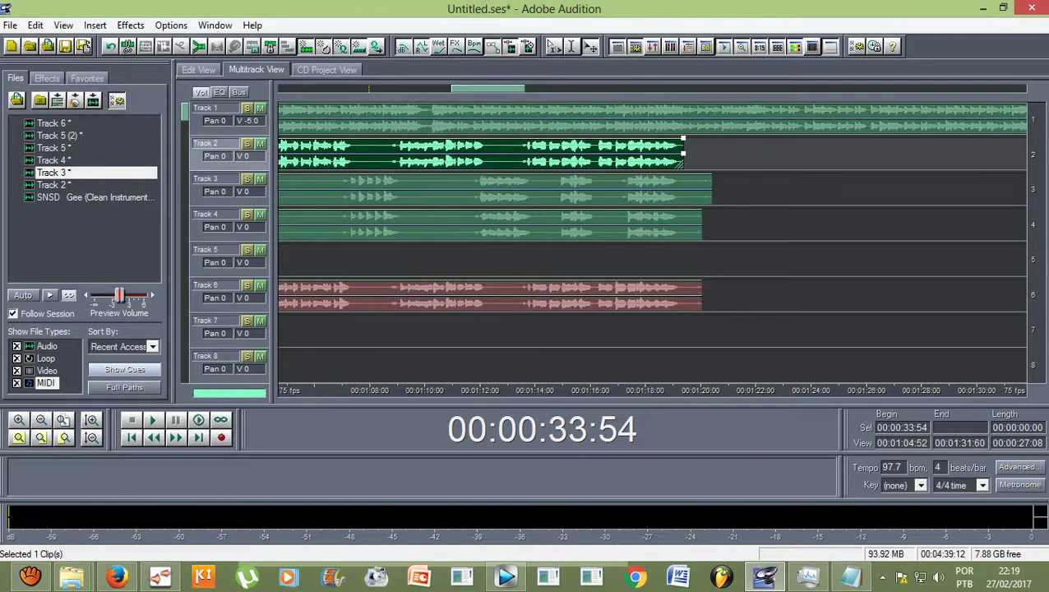
{"action": "left_click_drag", "start_coordinate": [683, 153], "coordinate": [679, 154]}
{"action": "left_click", "coordinate": [709, 188]}
{"action": "left_click_drag", "start_coordinate": [711, 198], "coordinate": [681, 198]}
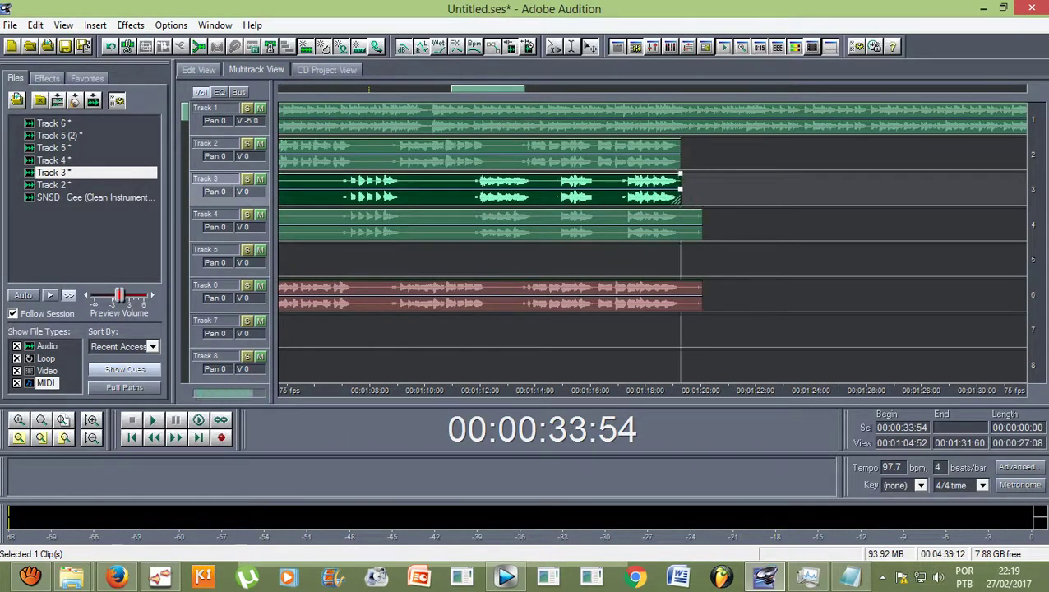
{"action": "left_click", "coordinate": [698, 233]}
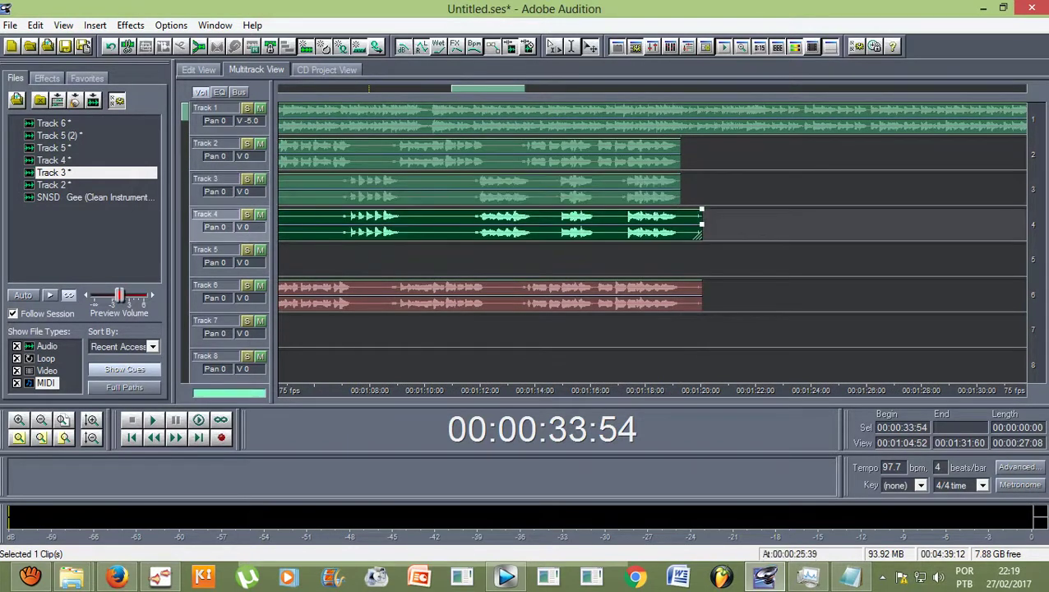
{"action": "left_click_drag", "start_coordinate": [698, 234], "coordinate": [679, 235]}
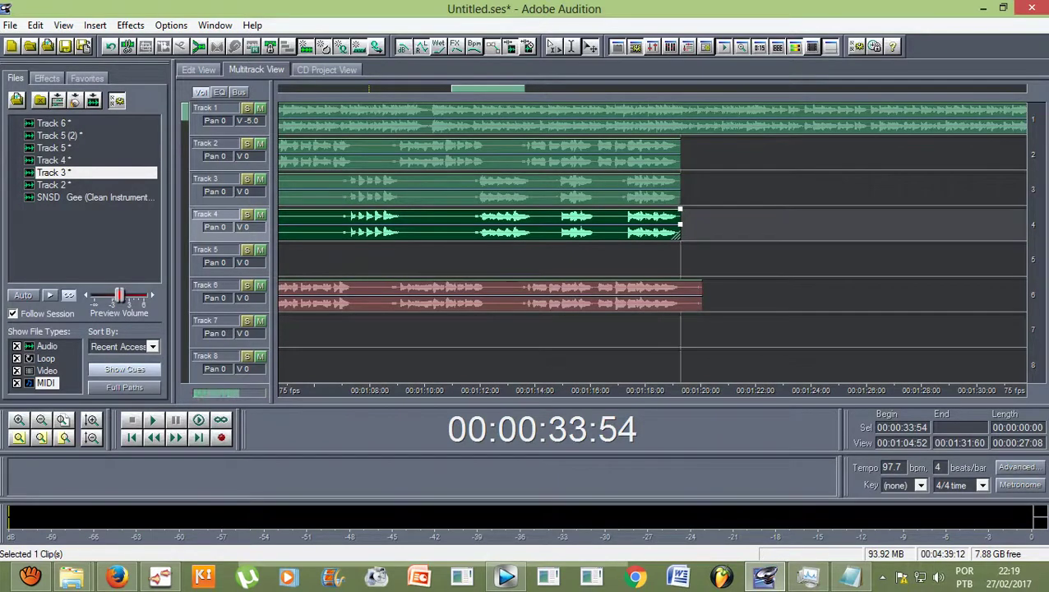
{"action": "left_click", "coordinate": [697, 304]}
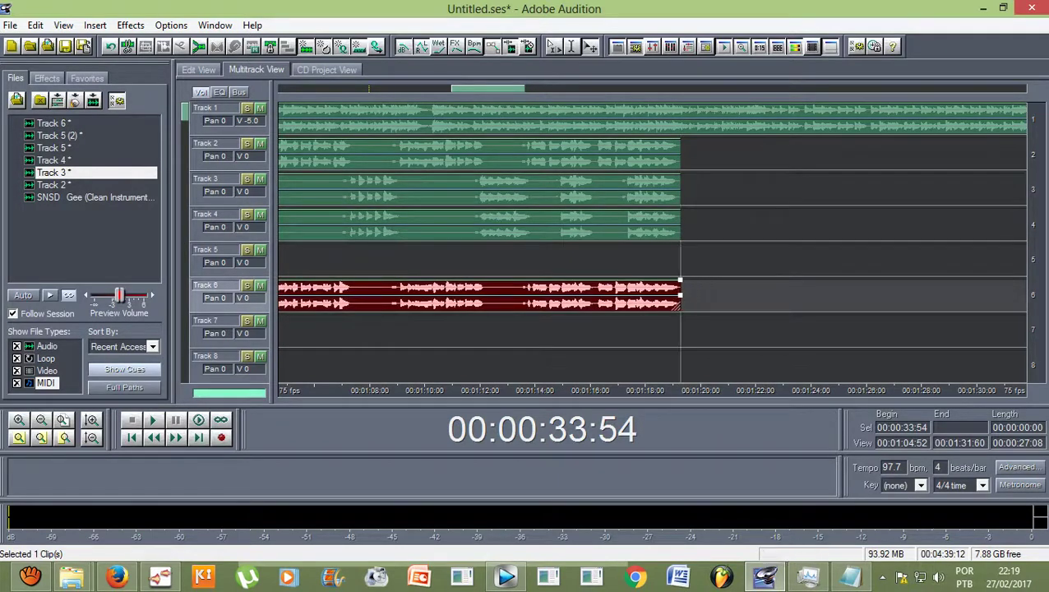
Step: Trim the silent starts of the clips on tracks 6 and 5 to about 00:00:40
{"action": "scroll", "coordinate": [638, 120], "scroll_direction": "down", "scroll_amount": 5}
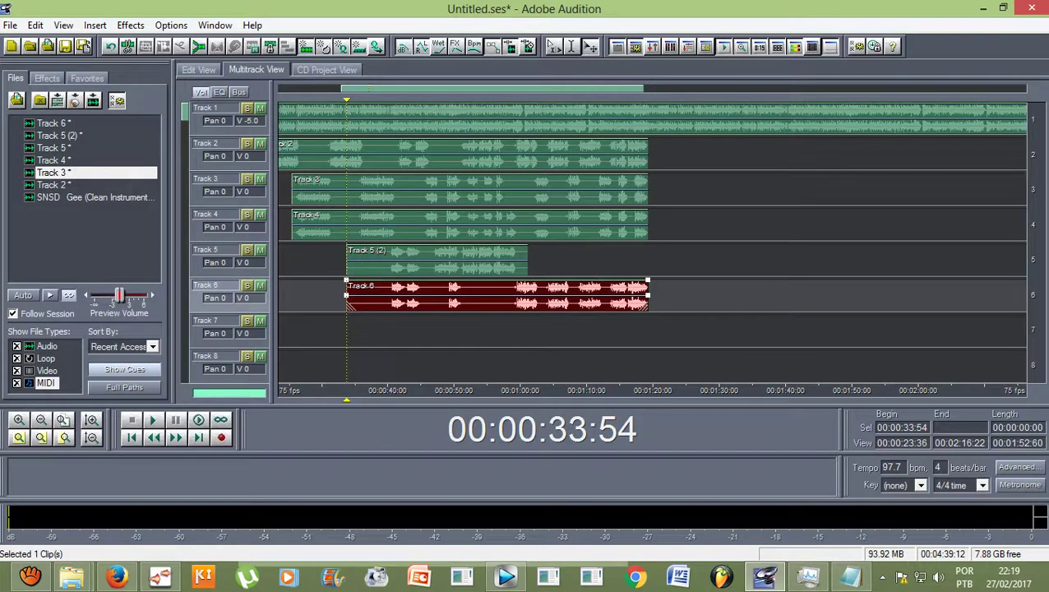
{"action": "left_click_drag", "start_coordinate": [348, 304], "coordinate": [388, 304]}
{"action": "left_click", "coordinate": [388, 268]}
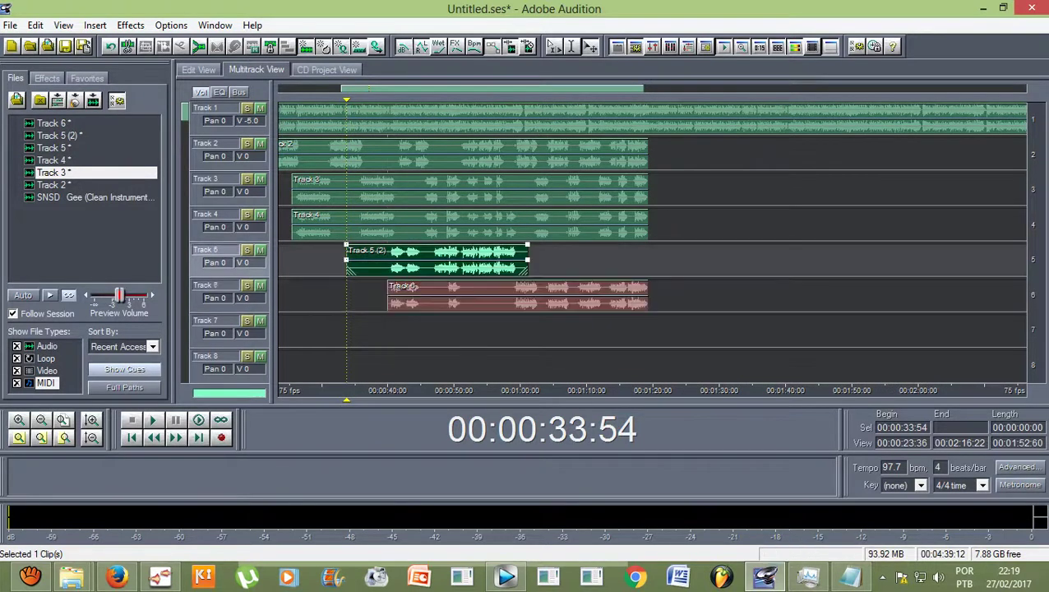
{"action": "left_click_drag", "start_coordinate": [347, 259], "coordinate": [388, 259]}
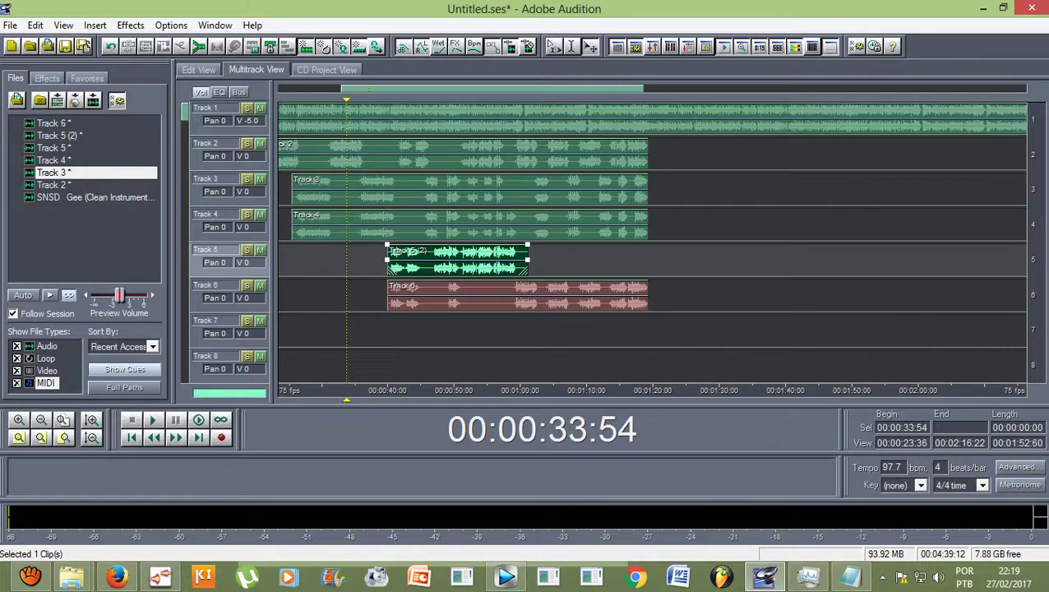
Step: Show the whole session length with taller tracks and move the cursor back to 00:00:00:00
{"action": "scroll", "coordinate": [405, 251], "scroll_direction": "down", "scroll_amount": 3}
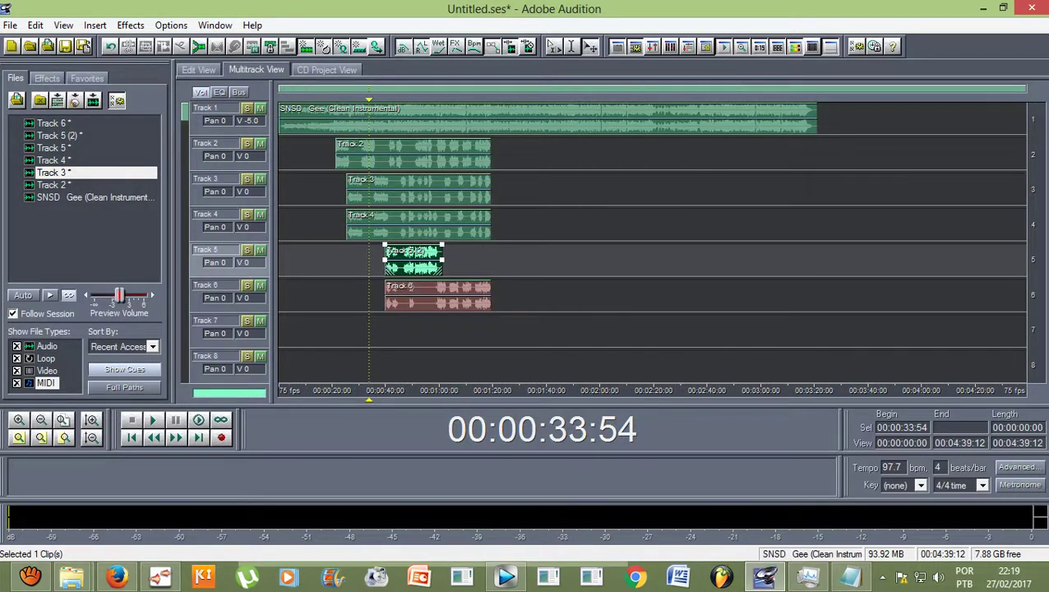
{"action": "key", "text": "ctrl+Left"}
{"action": "key", "text": "ctrl+Left"}
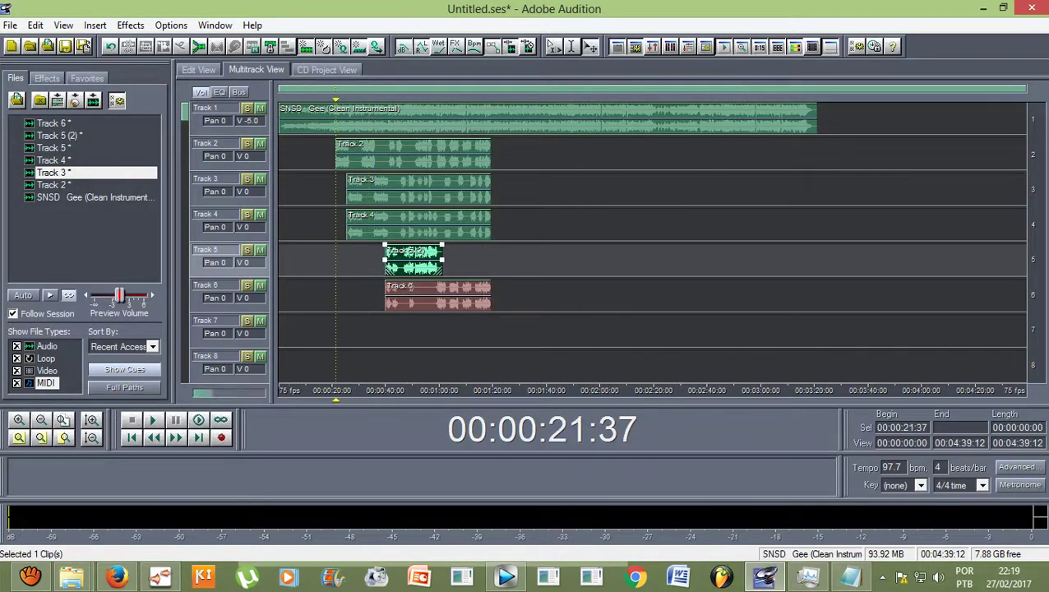
{"action": "key", "text": "alt+Up"}
{"action": "scroll", "coordinate": [215, 189], "scroll_direction": "up", "scroll_amount": 1}
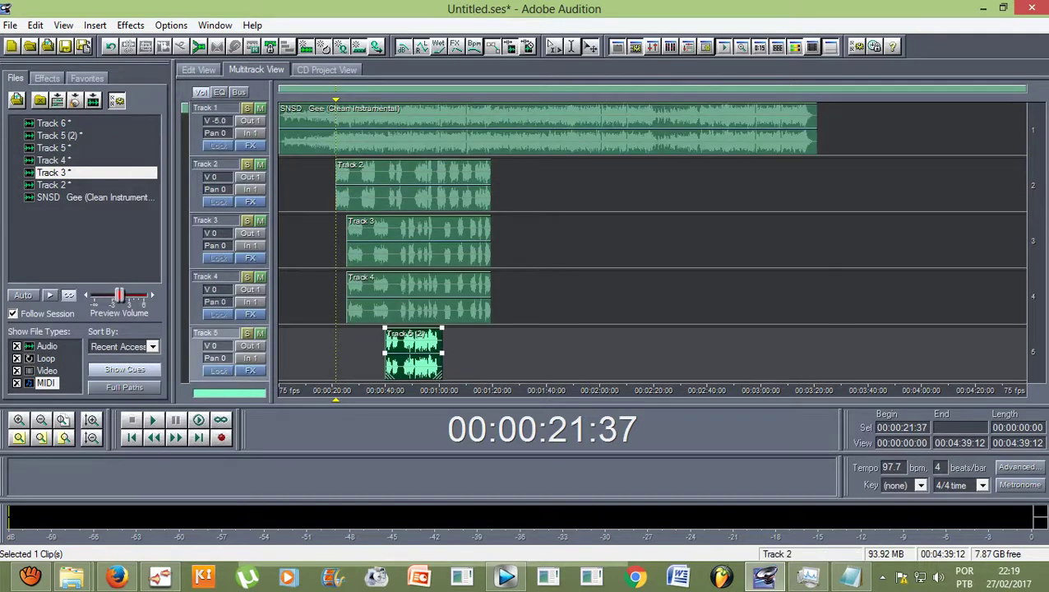
{"action": "key", "text": "Left"}
{"action": "key", "text": "Left"}
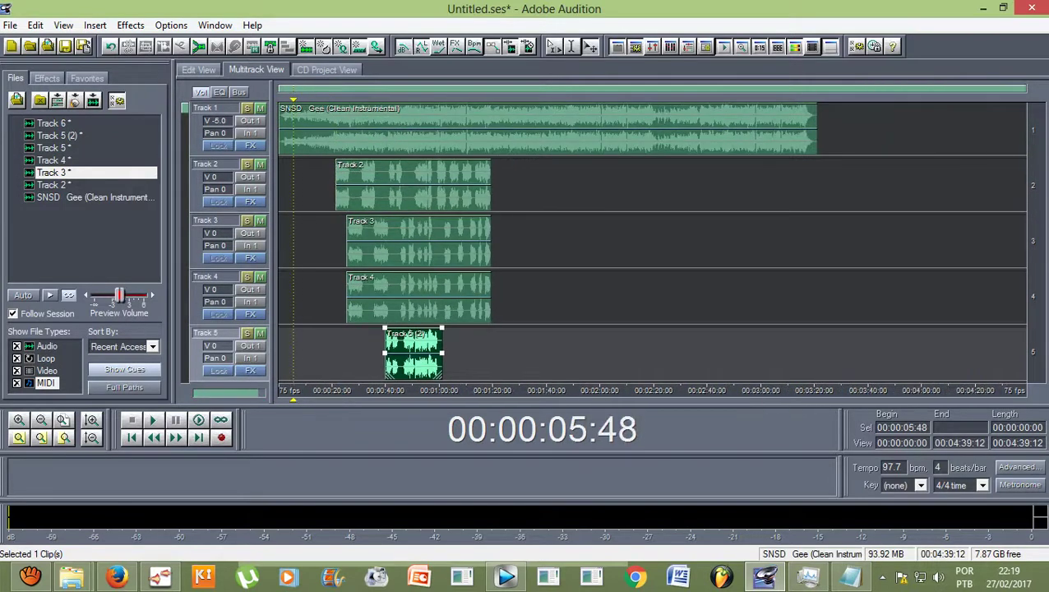
{"action": "key", "text": "Left"}
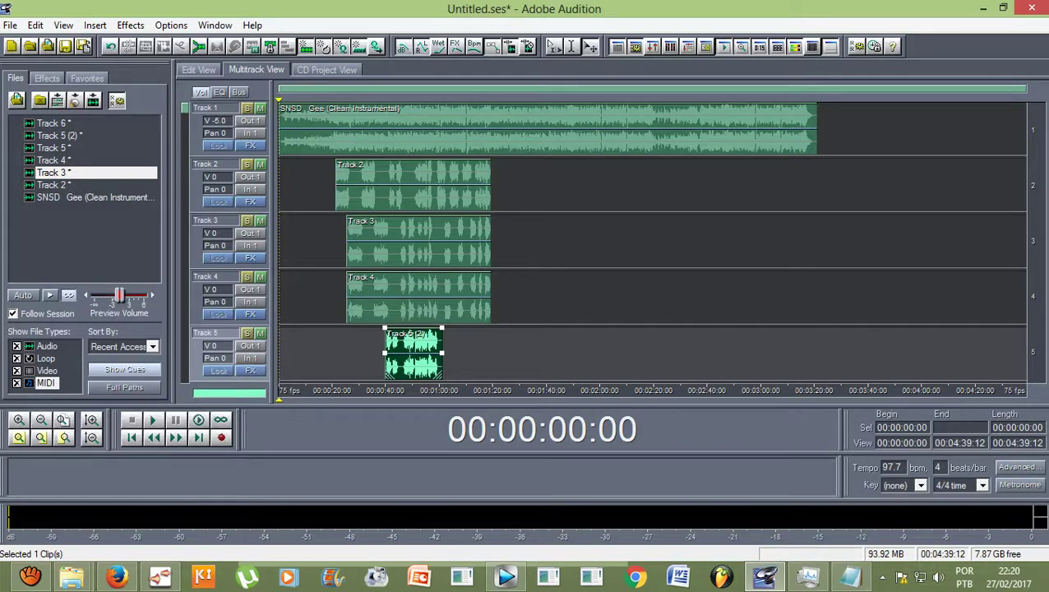
Step: Widen the track controls, solo the instrumental on track 1, and play it from the start
{"action": "left_click_drag", "start_coordinate": [270, 242], "coordinate": [283, 242]}
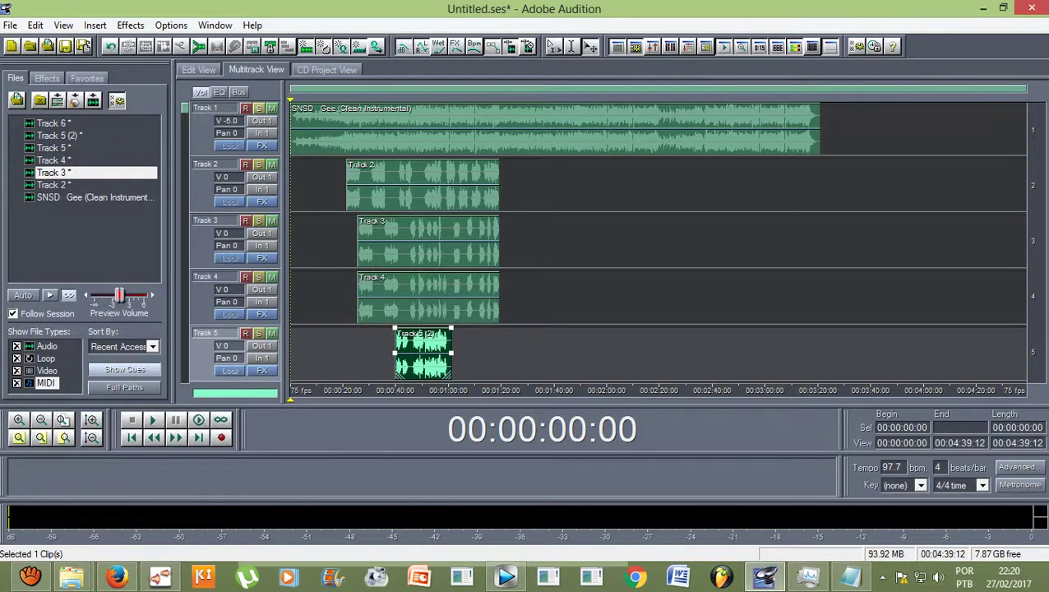
{"action": "left_click", "coordinate": [259, 108]}
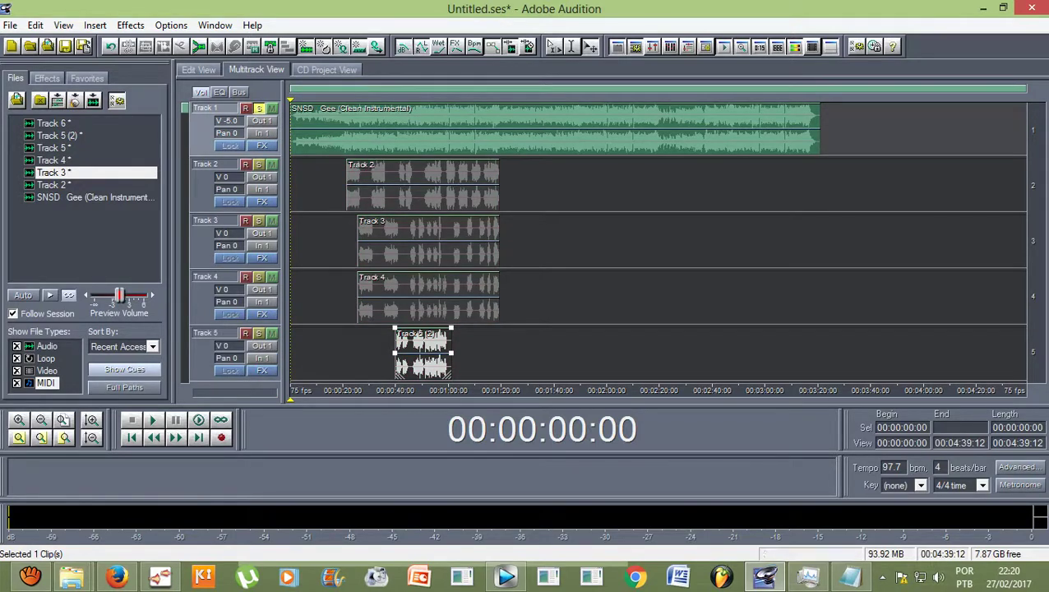
{"action": "key", "text": "space"}
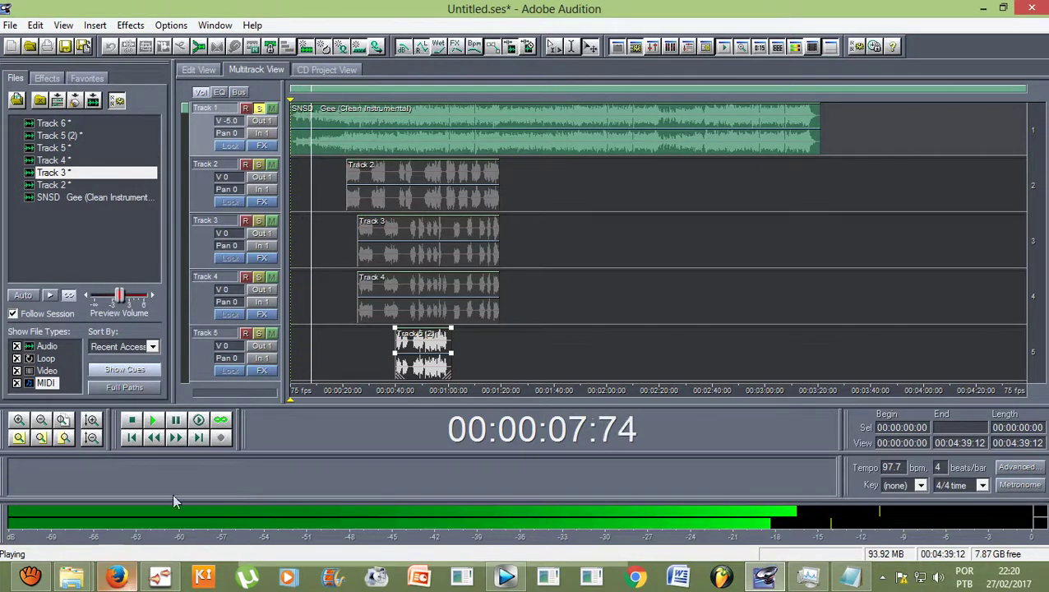
{"action": "left_click", "coordinate": [118, 578]}
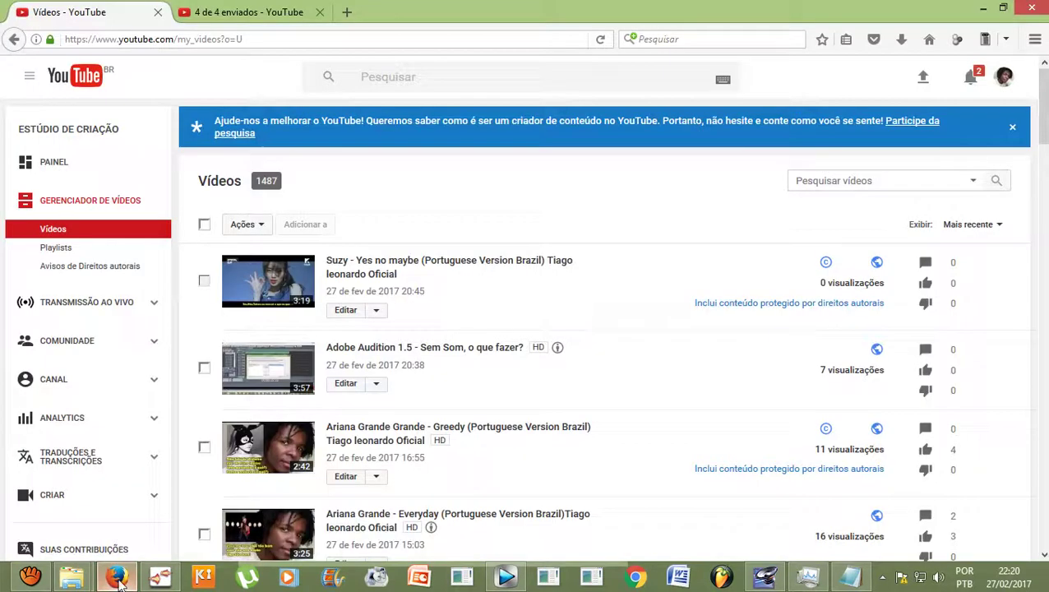
{"action": "left_click", "coordinate": [118, 579]}
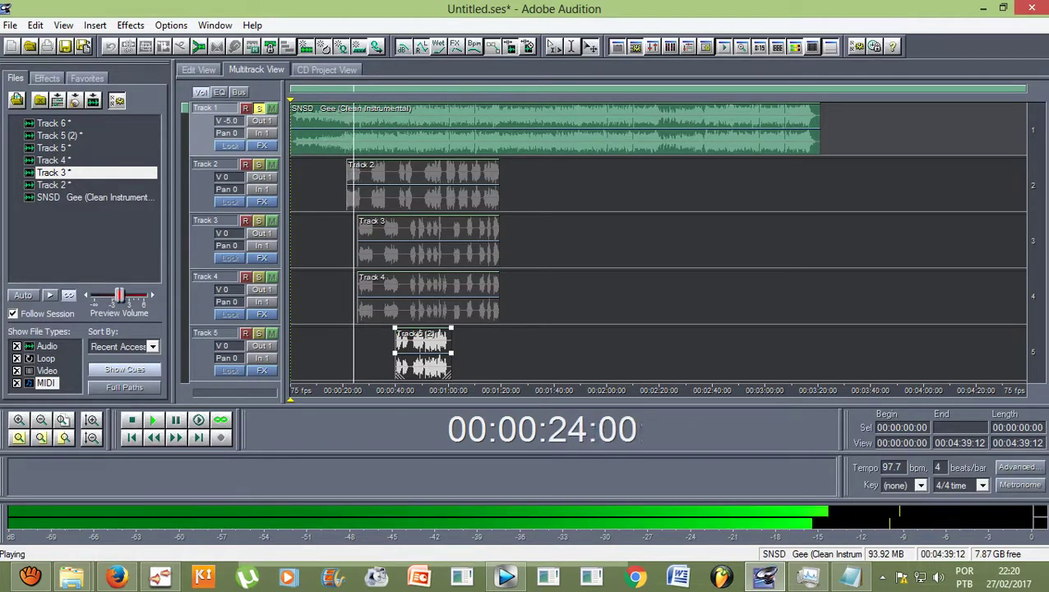
Step: Stop playback, turn off the solo on track 1, and place the cursor at about 00:00:15:58
{"action": "key", "text": "space"}
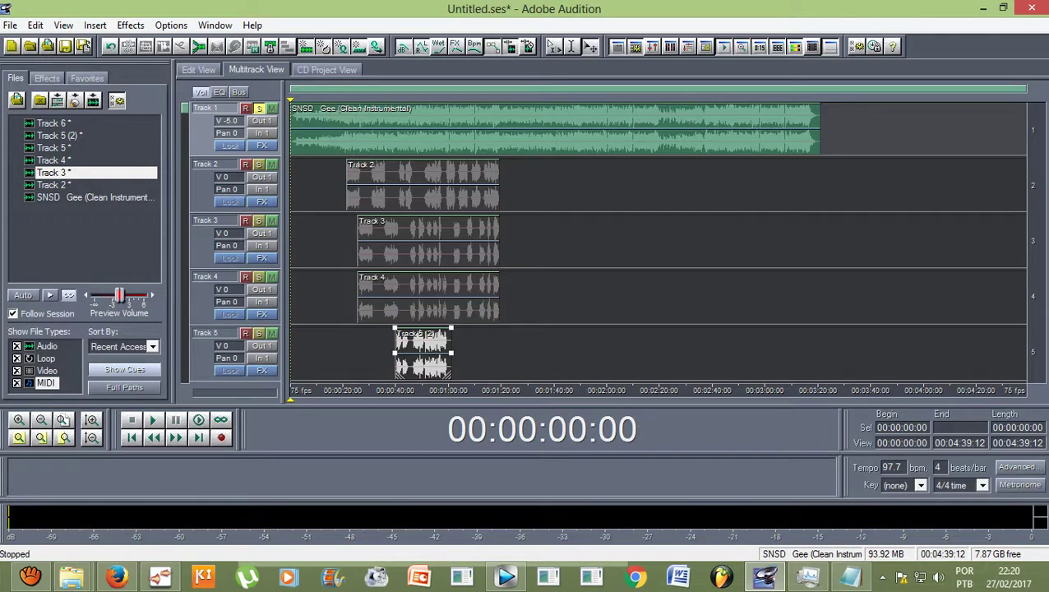
{"action": "left_click", "coordinate": [333, 352]}
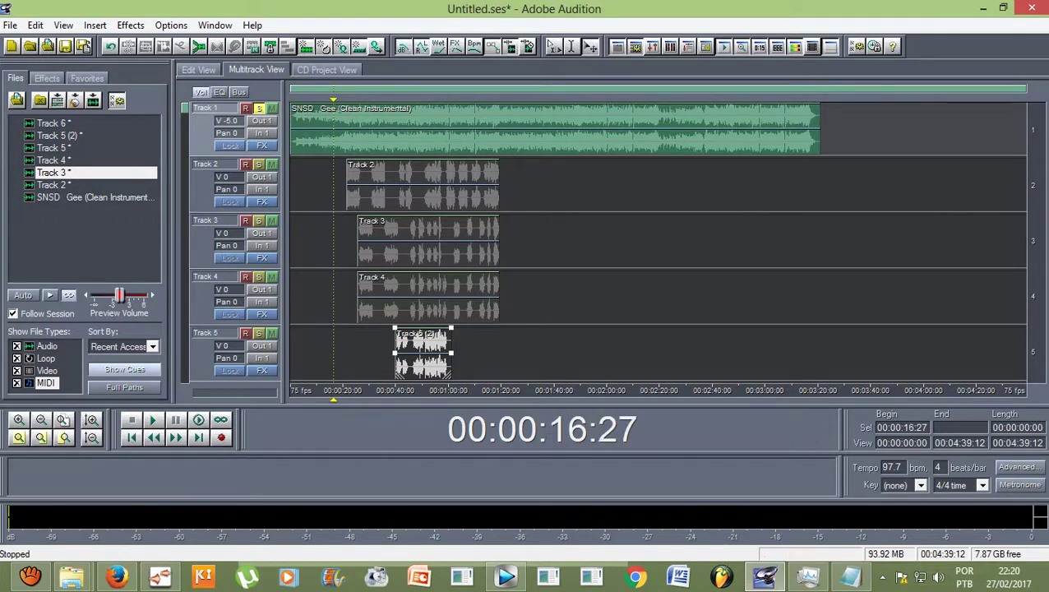
{"action": "scroll", "coordinate": [658, 241], "scroll_direction": "down", "scroll_amount": 2}
{"action": "scroll", "coordinate": [658, 241], "scroll_direction": "up", "scroll_amount": 2}
{"action": "key", "text": "ctrl+a"}
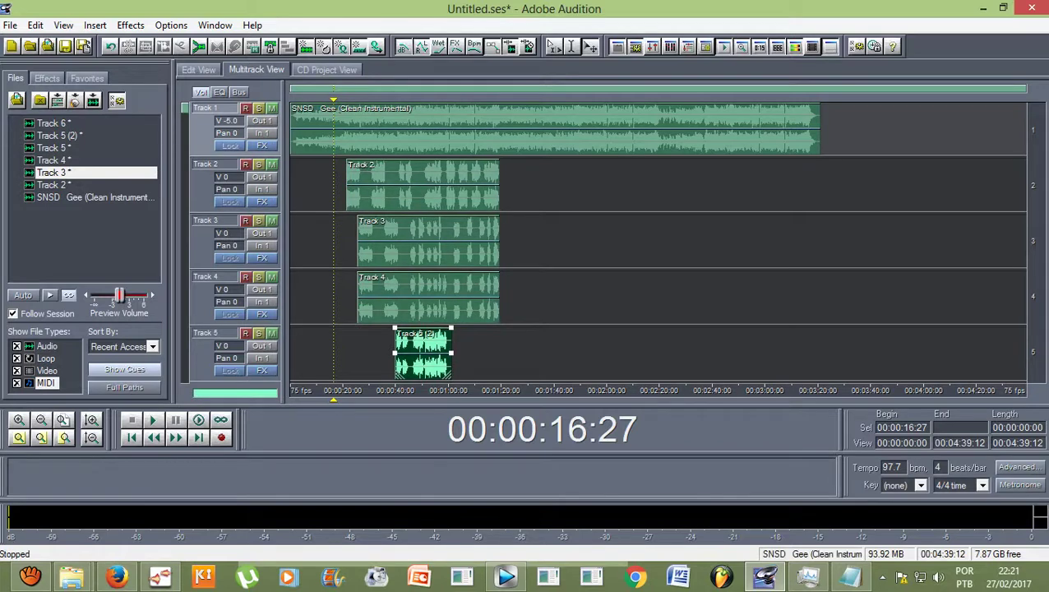
{"action": "left_click_drag", "start_coordinate": [333, 100], "coordinate": [332, 100]}
Step: Play the mix of all six tracks from the cursor to the end of the vocal clips at about 00:01:19
{"action": "scroll", "coordinate": [658, 241], "scroll_direction": "down", "scroll_amount": 2}
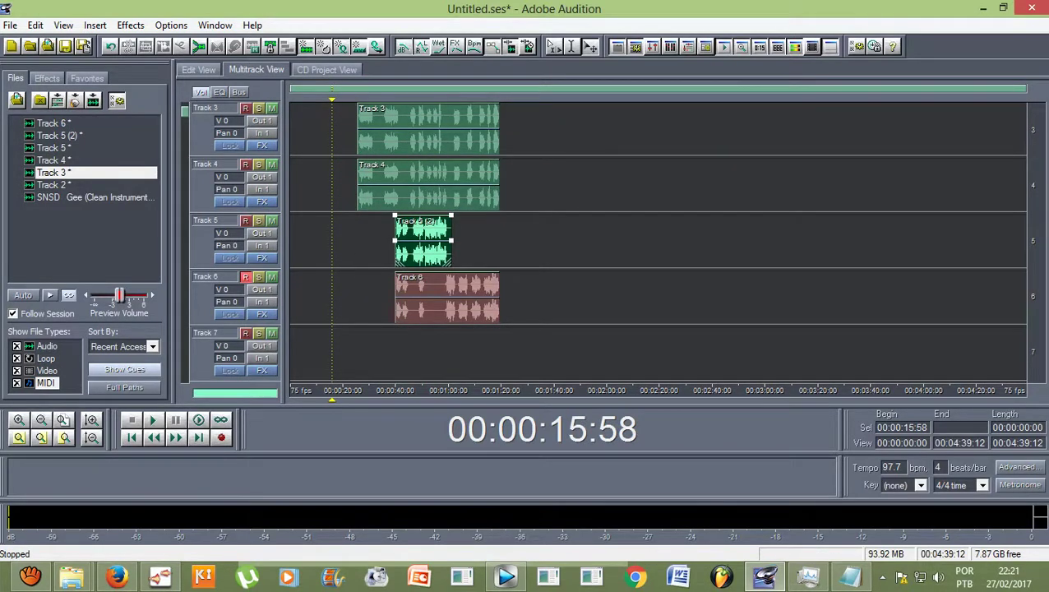
{"action": "scroll", "coordinate": [658, 238], "scroll_direction": "up", "scroll_amount": 1}
{"action": "scroll", "coordinate": [658, 238], "scroll_direction": "up", "scroll_amount": 1}
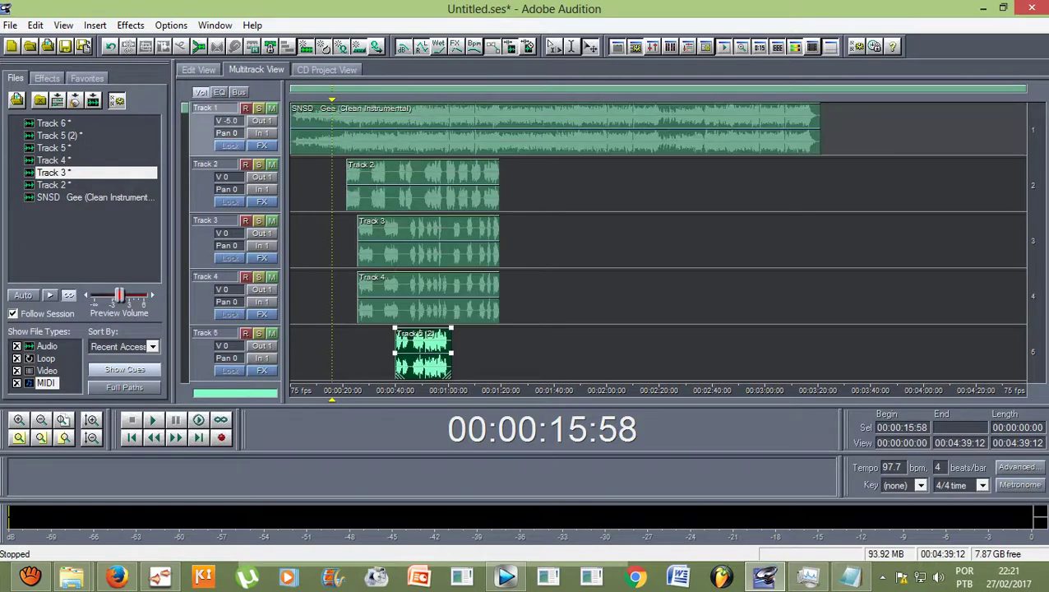
{"action": "scroll", "coordinate": [658, 238], "scroll_direction": "down", "scroll_amount": 1}
{"action": "scroll", "coordinate": [658, 241], "scroll_direction": "down", "scroll_amount": 1}
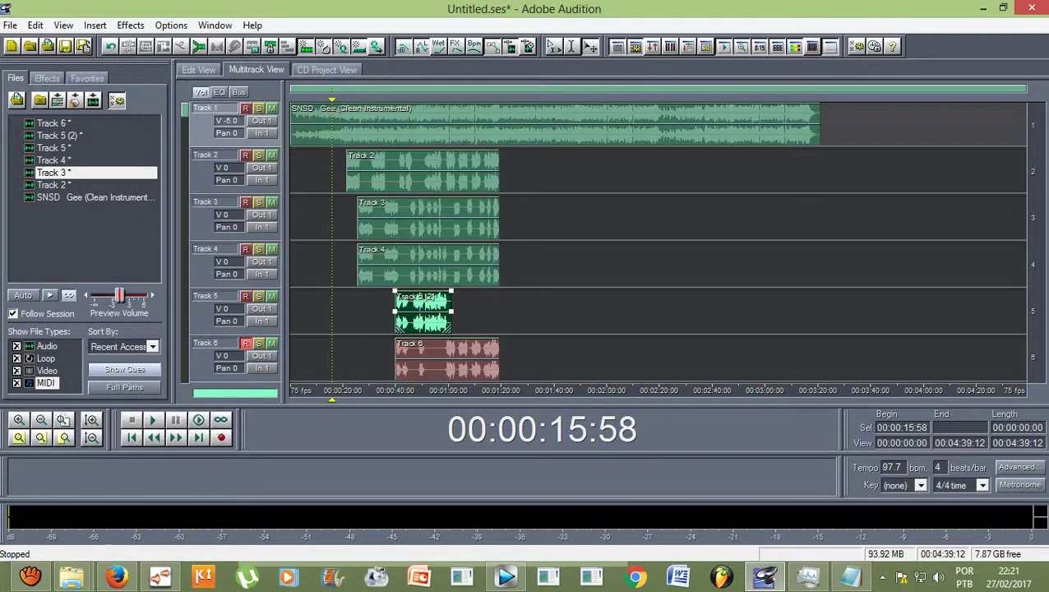
{"action": "key", "text": "space"}
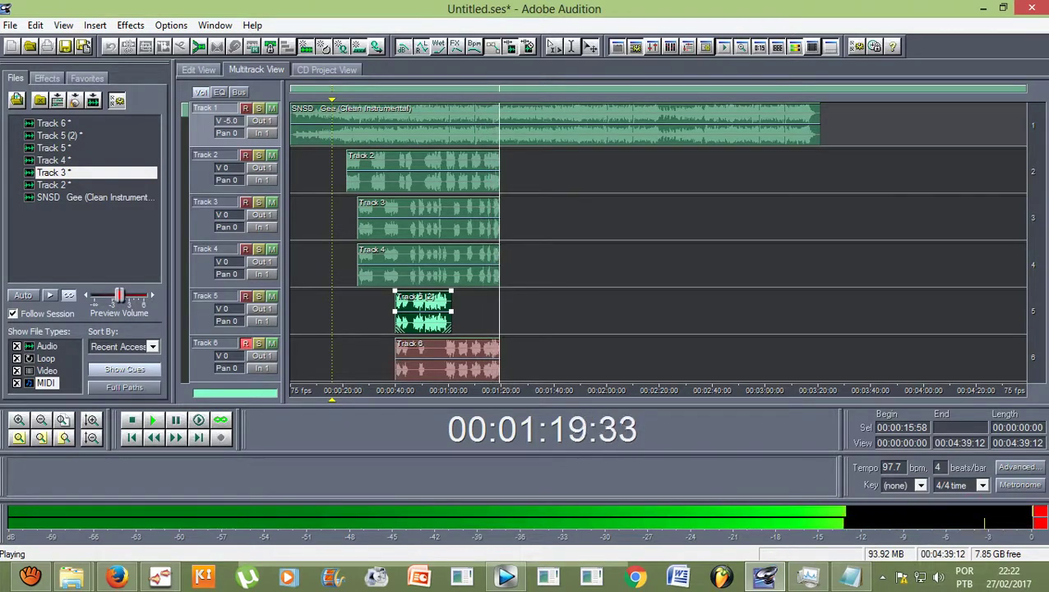
{"action": "key", "text": "space"}
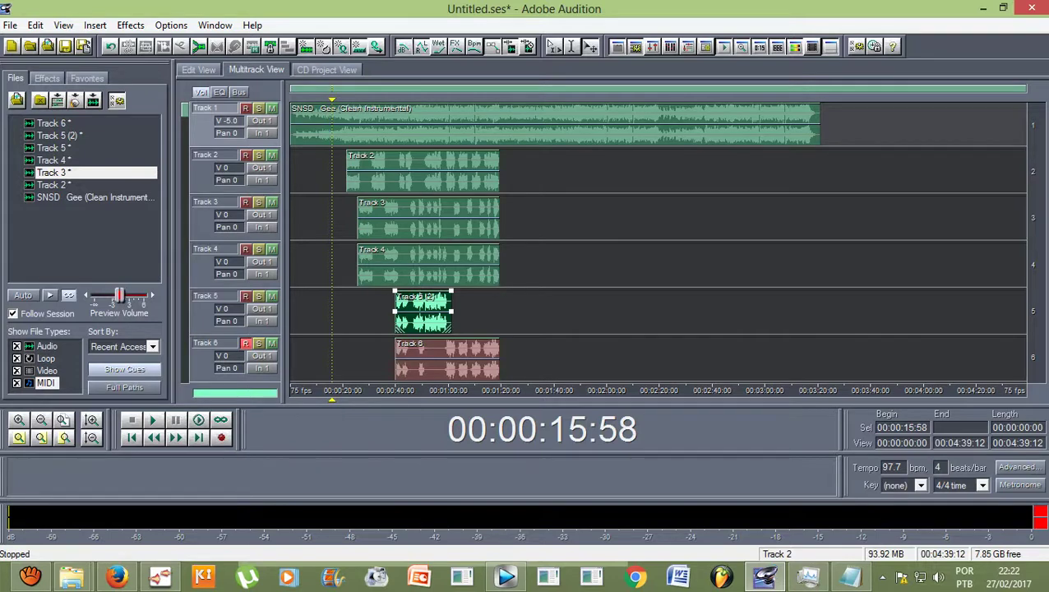
Step: Move the cursor to the start of the track 2 clip at about 00:00:21:37 and mute tracks 3 to 6
{"action": "left_click_drag", "start_coordinate": [333, 99], "coordinate": [346, 99]}
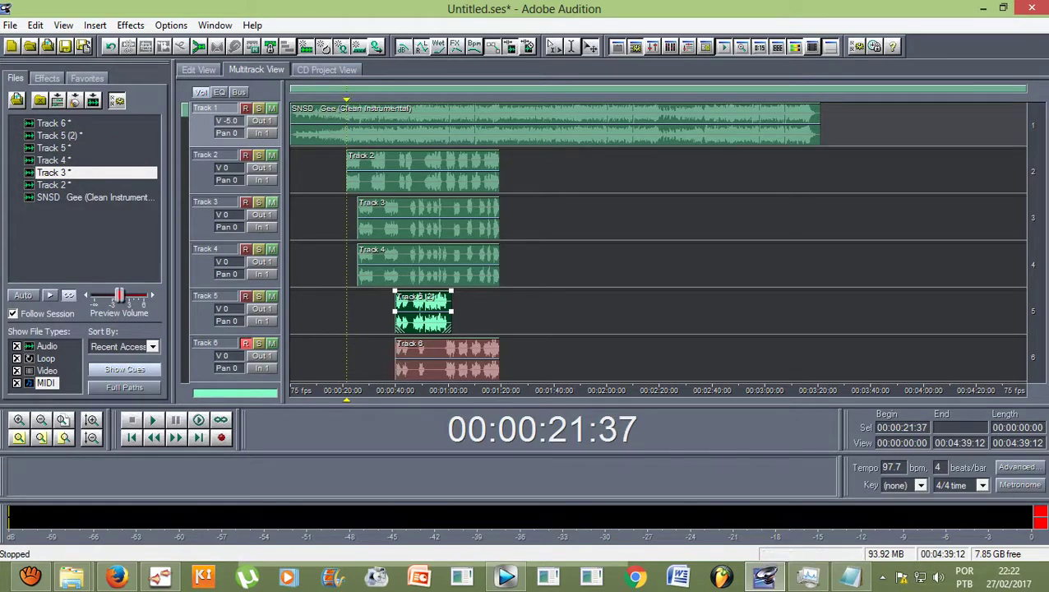
{"action": "left_click", "coordinate": [272, 202]}
{"action": "left_click", "coordinate": [271, 248]}
{"action": "left_click", "coordinate": [272, 295]}
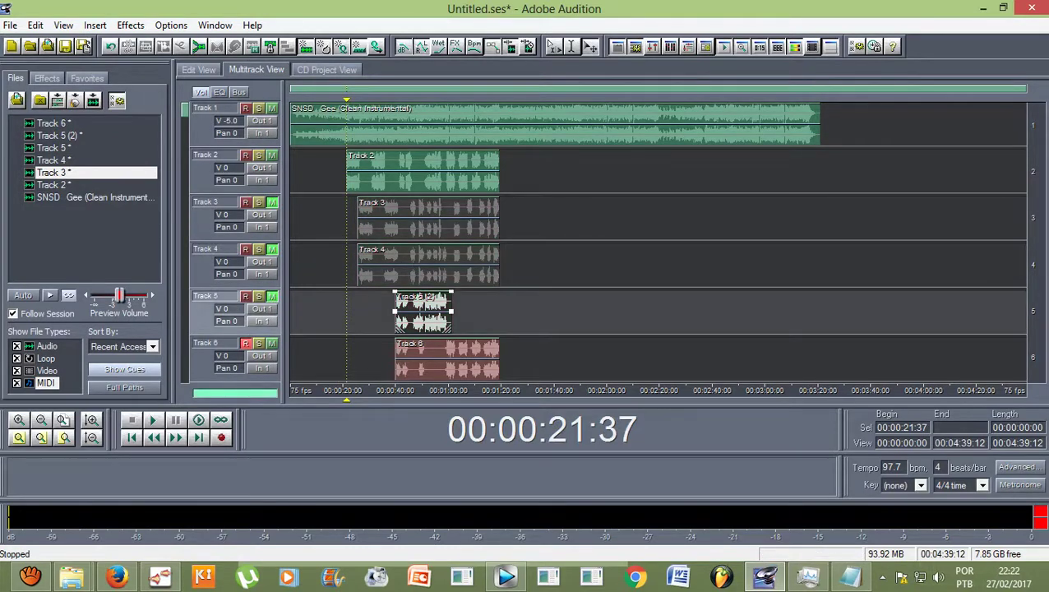
{"action": "left_click", "coordinate": [271, 343]}
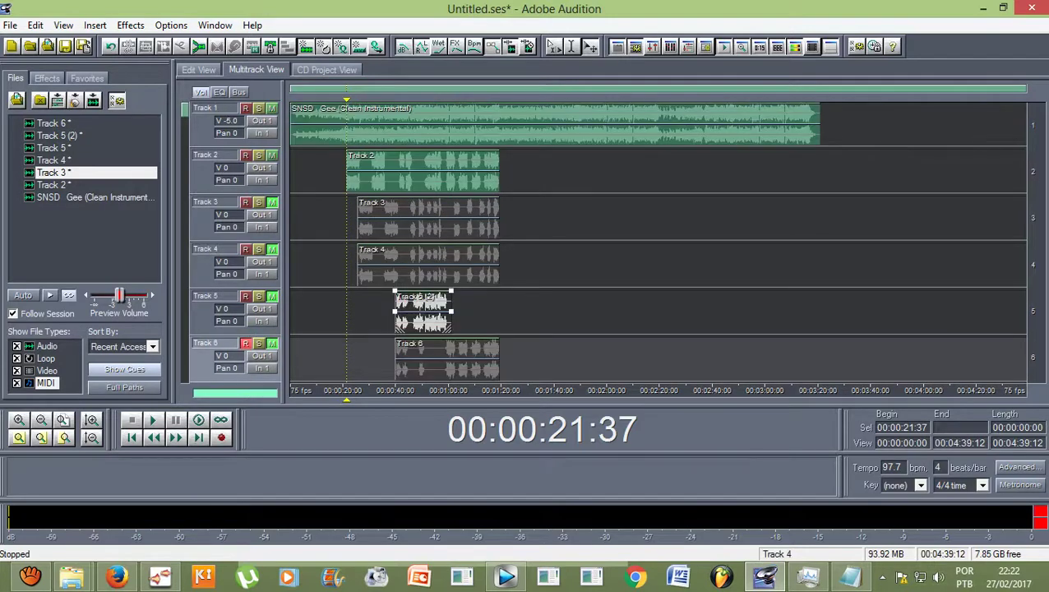
Step: Move the cursor to the start of the track 3 clip at about 00:00:25:39, unmute tracks 3 and 4, and mute track 2
{"action": "scroll", "coordinate": [658, 241], "scroll_direction": "up", "scroll_amount": 4}
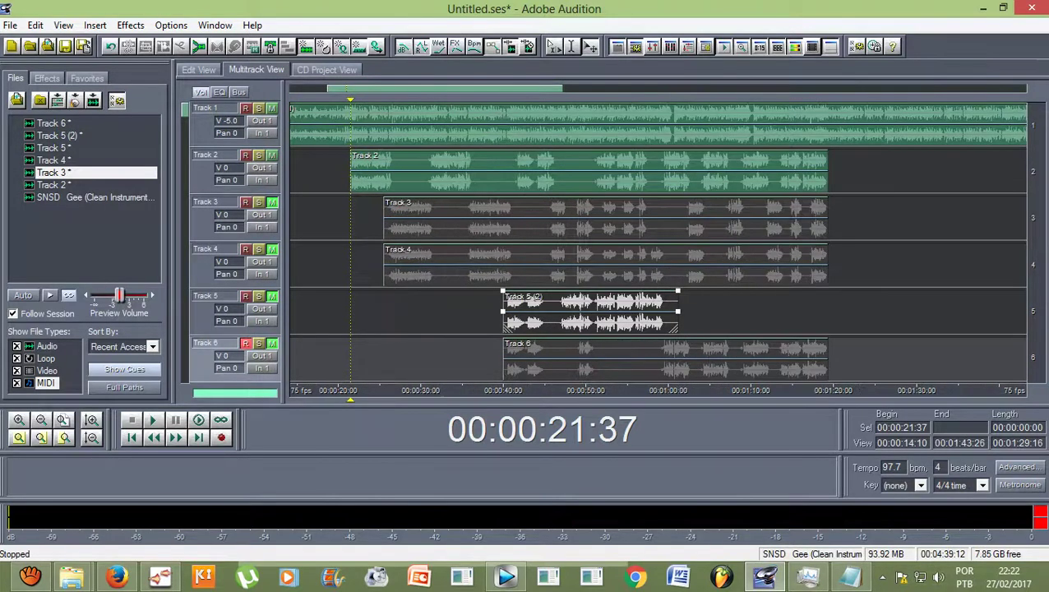
{"action": "key", "text": "minus"}
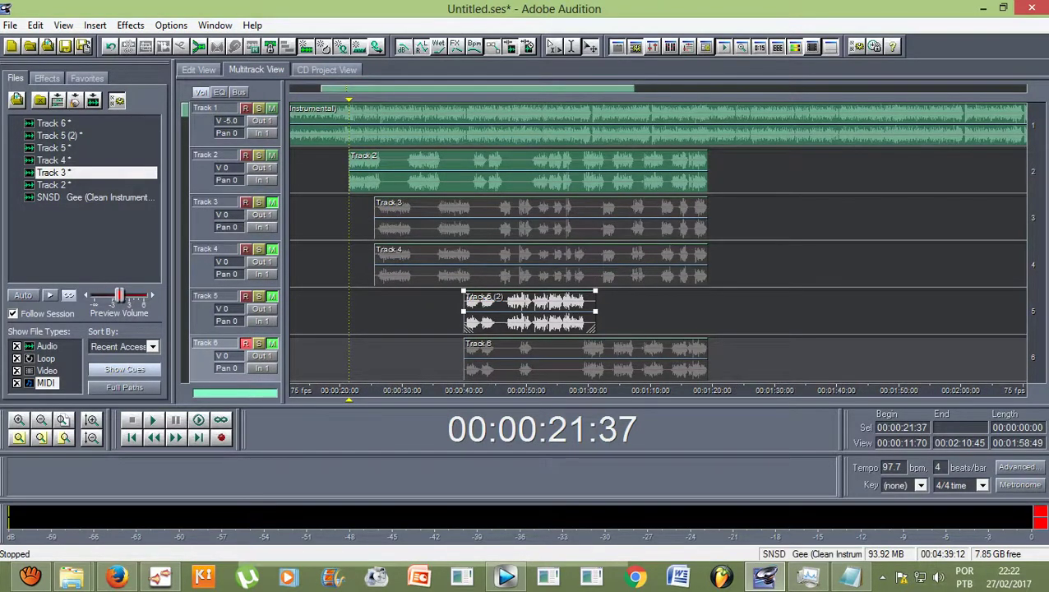
{"action": "left_click_drag", "start_coordinate": [349, 100], "coordinate": [374, 99]}
{"action": "left_click", "coordinate": [272, 201]}
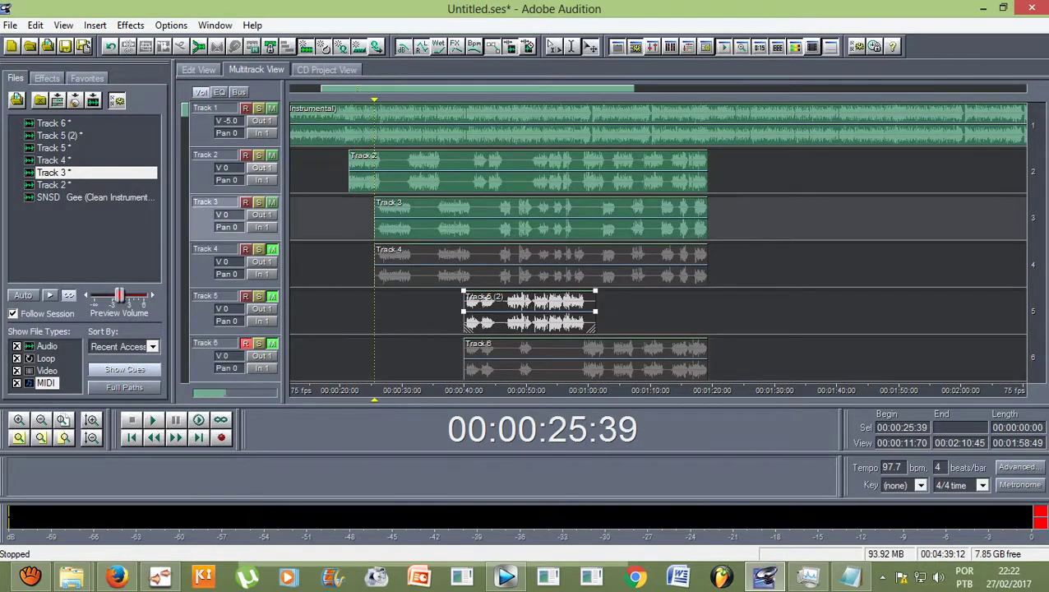
{"action": "left_click", "coordinate": [272, 155]}
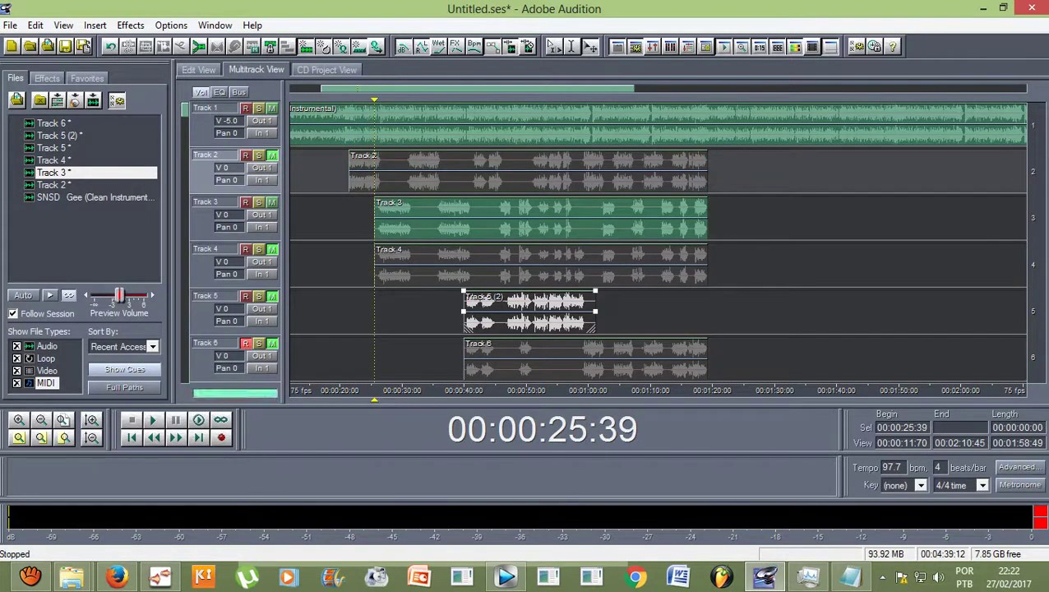
{"action": "left_click", "coordinate": [272, 249]}
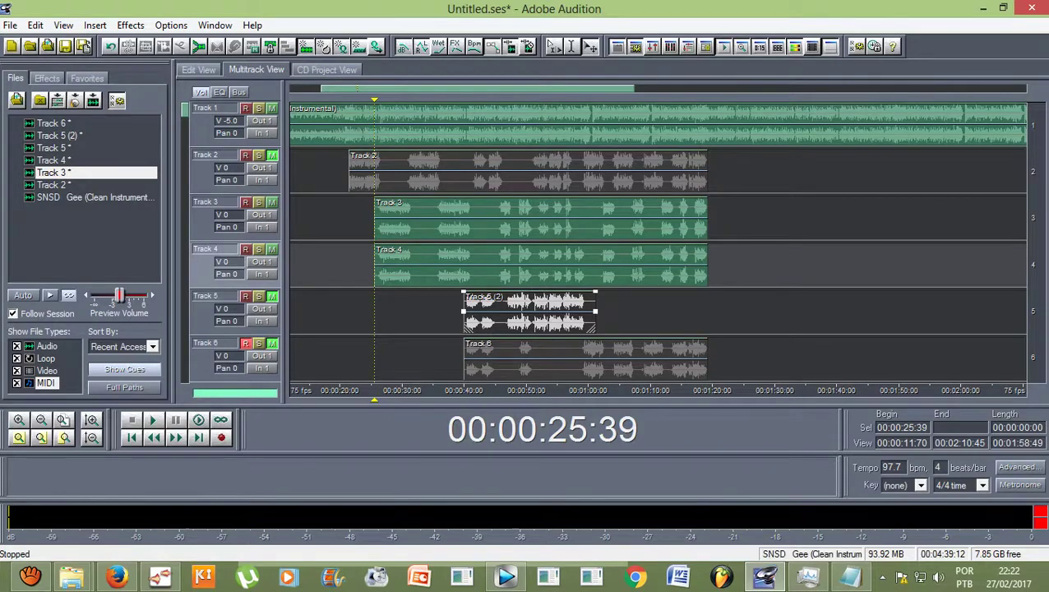
{"action": "left_click", "coordinate": [540, 218]}
{"action": "left_click", "coordinate": [528, 172]}
{"action": "left_click", "coordinate": [540, 265]}
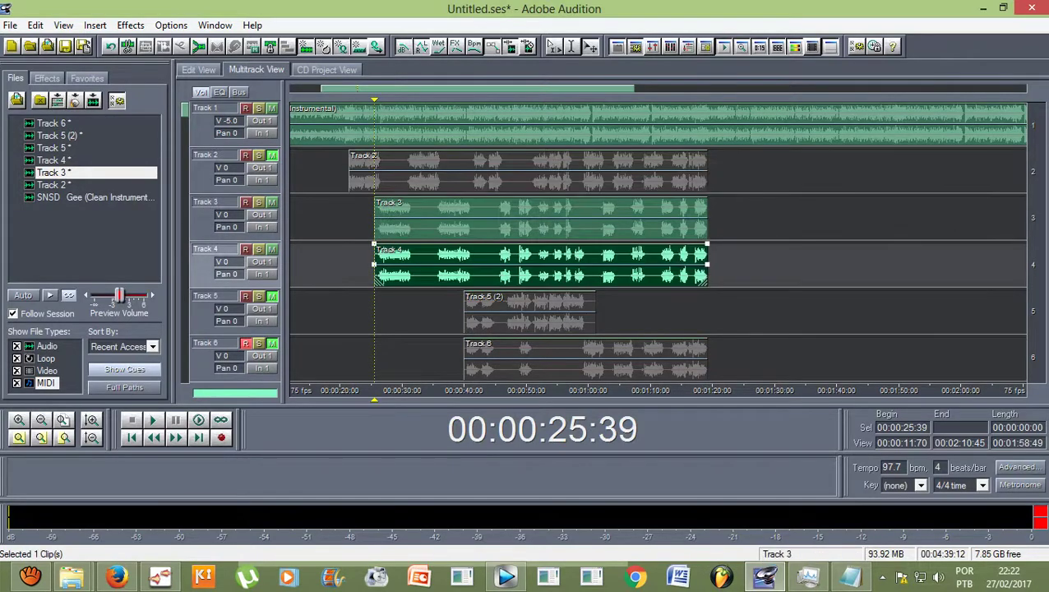
{"action": "left_click", "coordinate": [540, 217]}
{"action": "left_click", "coordinate": [457, 265]}
{"action": "left_click", "coordinate": [457, 224]}
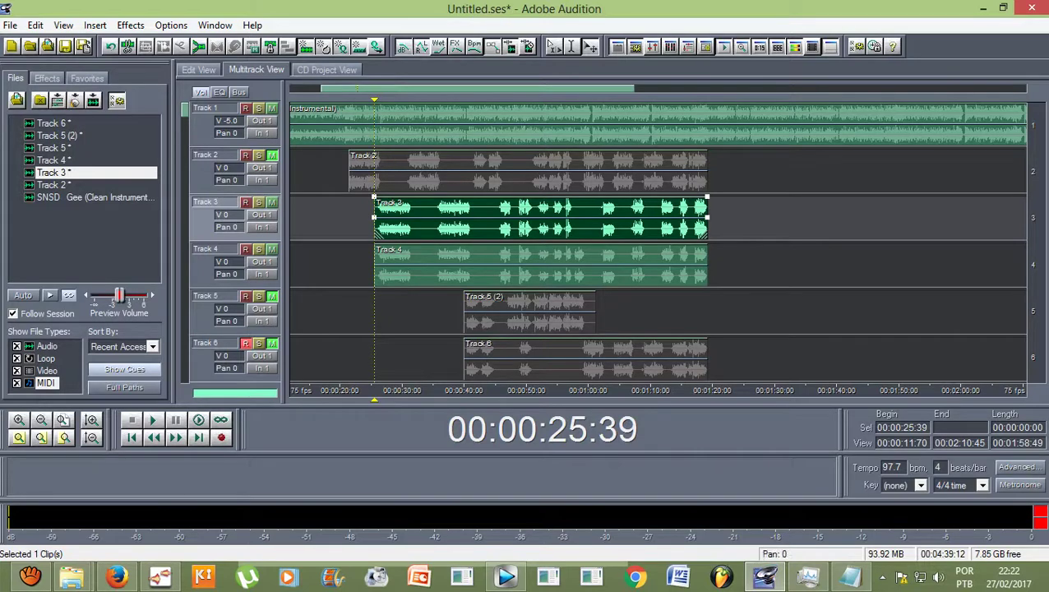
Step: Open the track 3 clip for waveform editing and apply the Delay effect with the Spatial Left 2 preset
{"action": "double_click", "coordinate": [429, 220]}
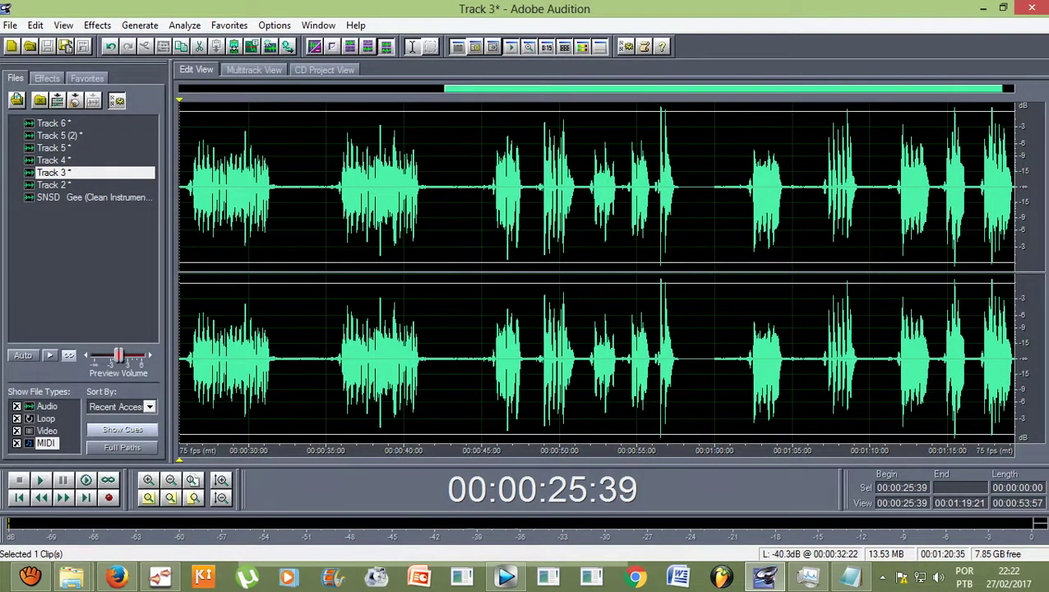
{"action": "left_click", "coordinate": [97, 25]}
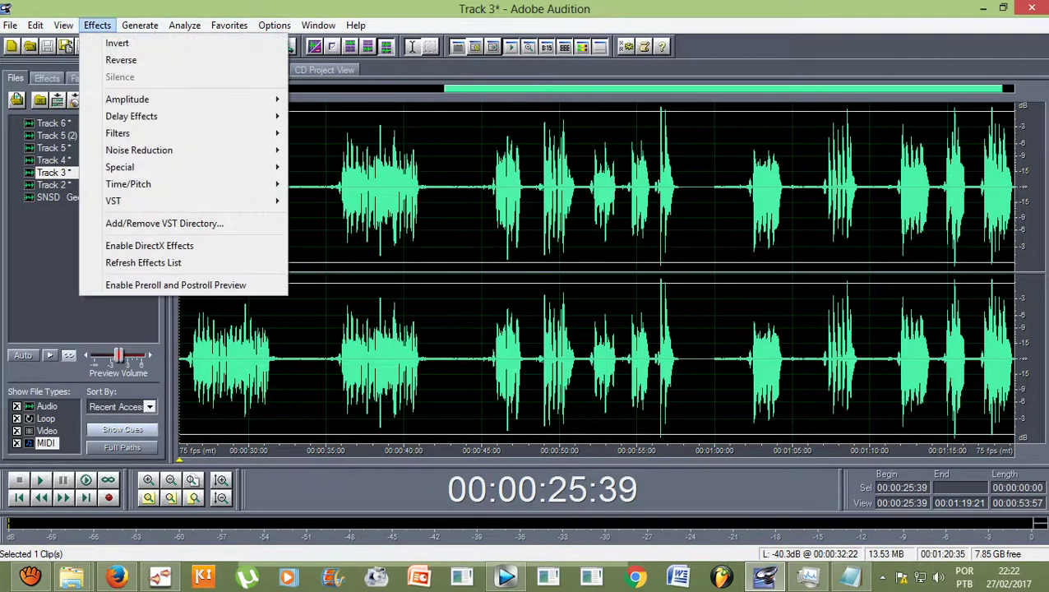
{"action": "mouse_move", "coordinate": [131, 116]}
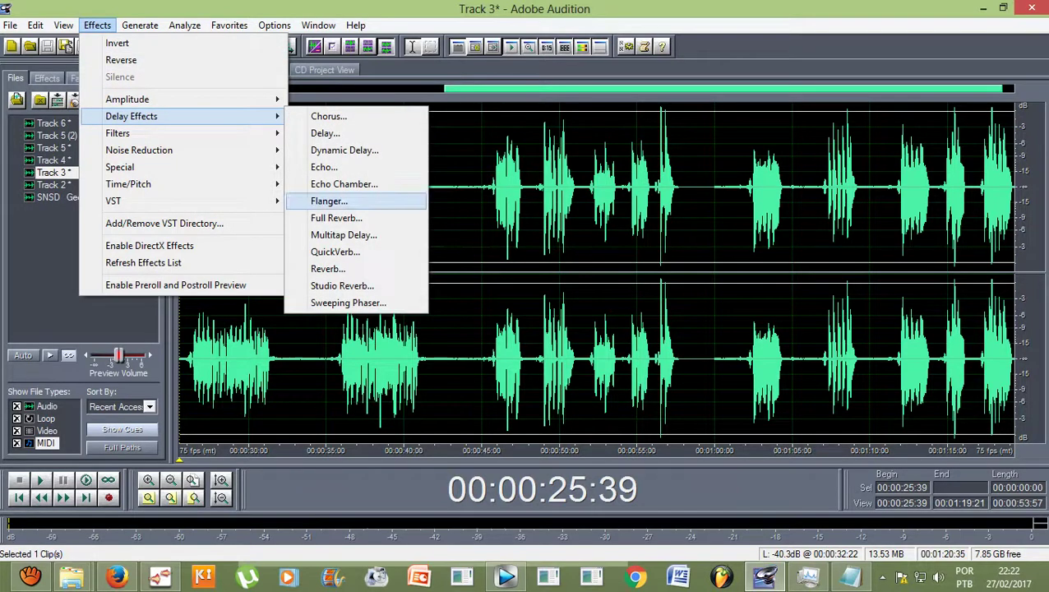
{"action": "left_click", "coordinate": [325, 132]}
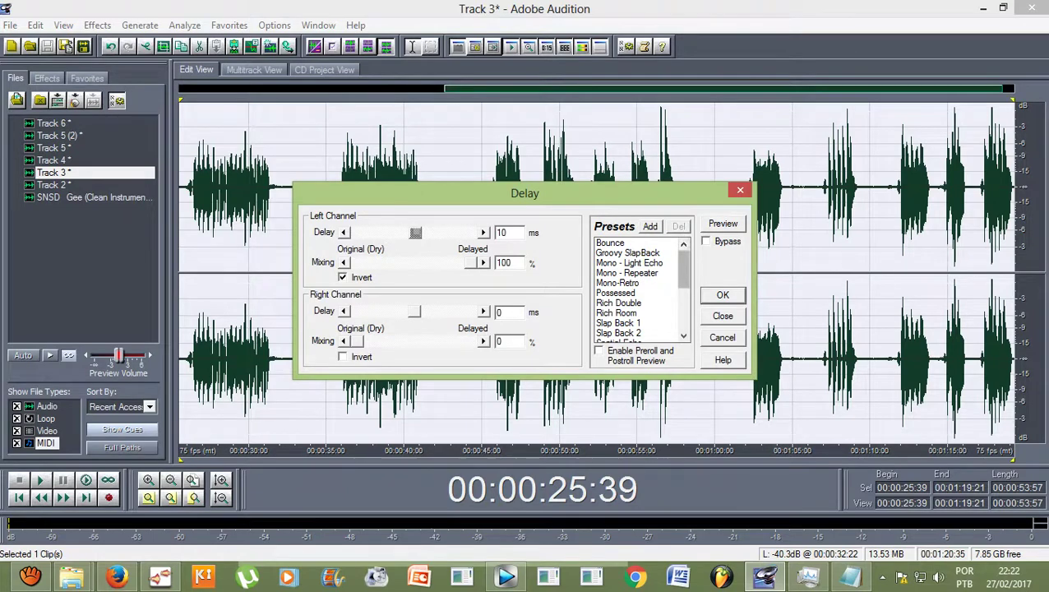
{"action": "scroll", "coordinate": [639, 288], "scroll_direction": "down", "scroll_amount": 3}
{"action": "left_click", "coordinate": [621, 263]}
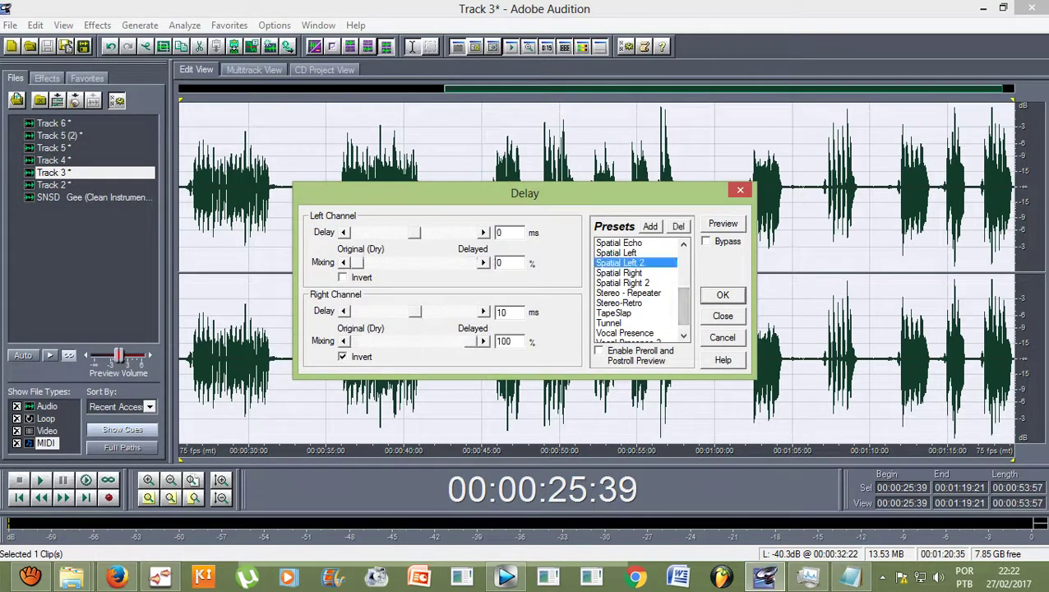
{"action": "key", "text": "Return"}
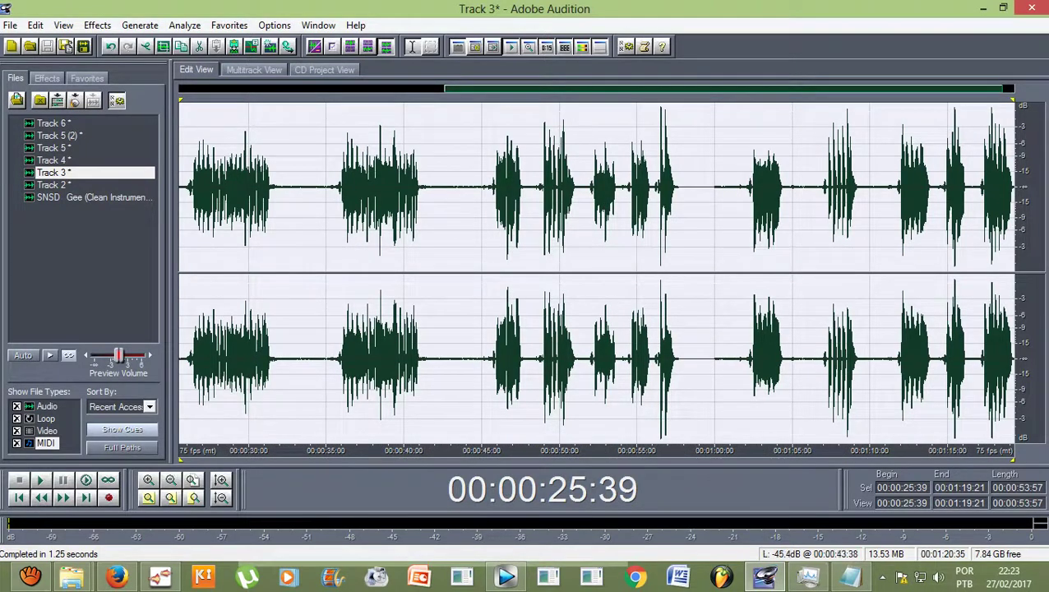
{"action": "left_click", "coordinate": [192, 187]}
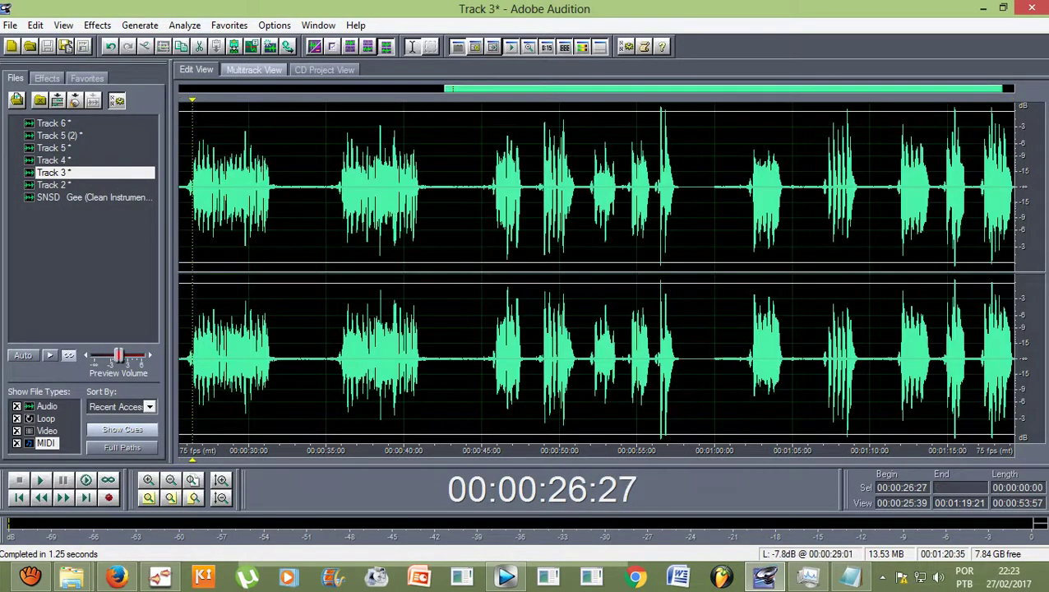
Step: Return to the multitrack session, open the track 4 clip, and apply the Delay effect with the Spatial Right 2 preset
{"action": "left_click", "coordinate": [254, 69]}
{"action": "double_click", "coordinate": [566, 265]}
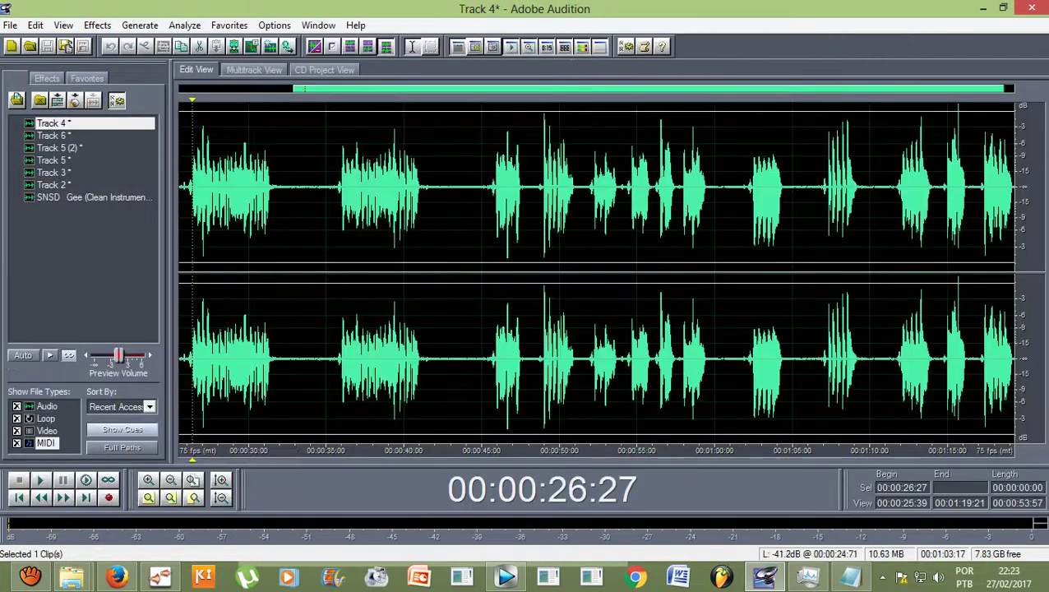
{"action": "left_click", "coordinate": [97, 25]}
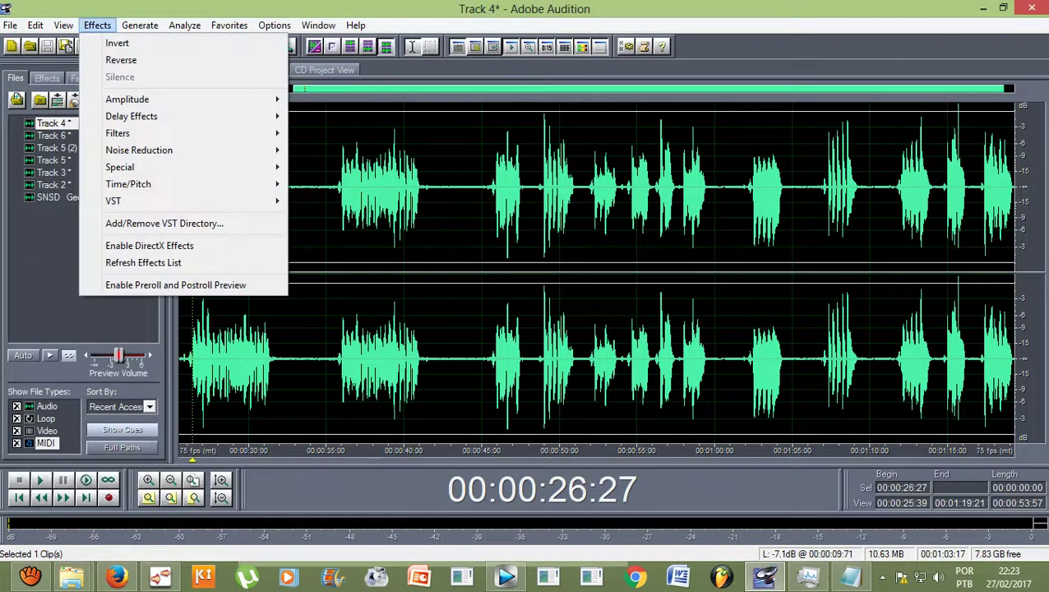
{"action": "mouse_move", "coordinate": [131, 116]}
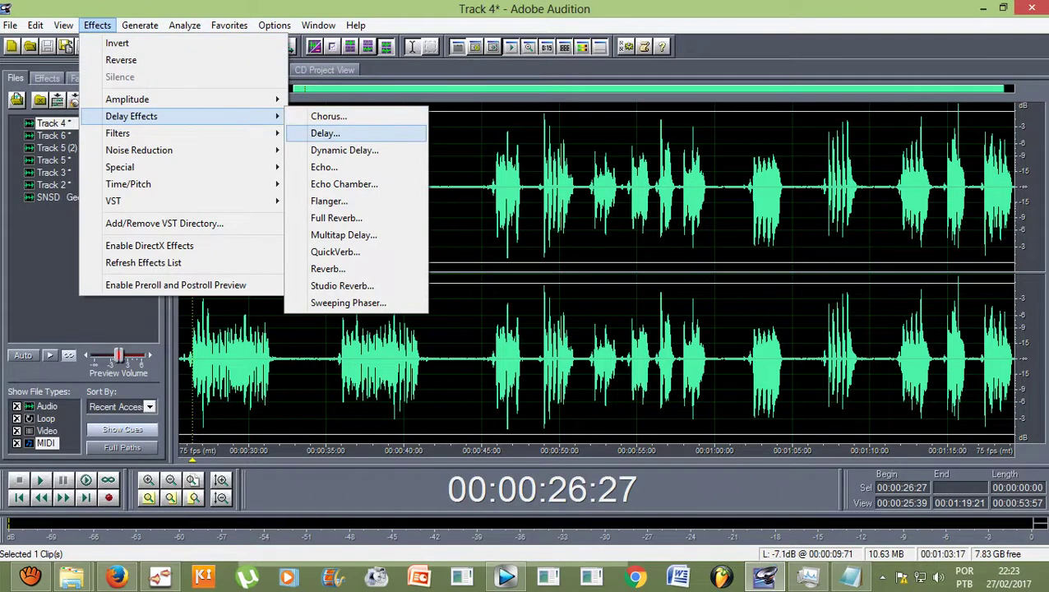
{"action": "left_click", "coordinate": [325, 132]}
{"action": "scroll", "coordinate": [640, 289], "scroll_direction": "down", "scroll_amount": 3}
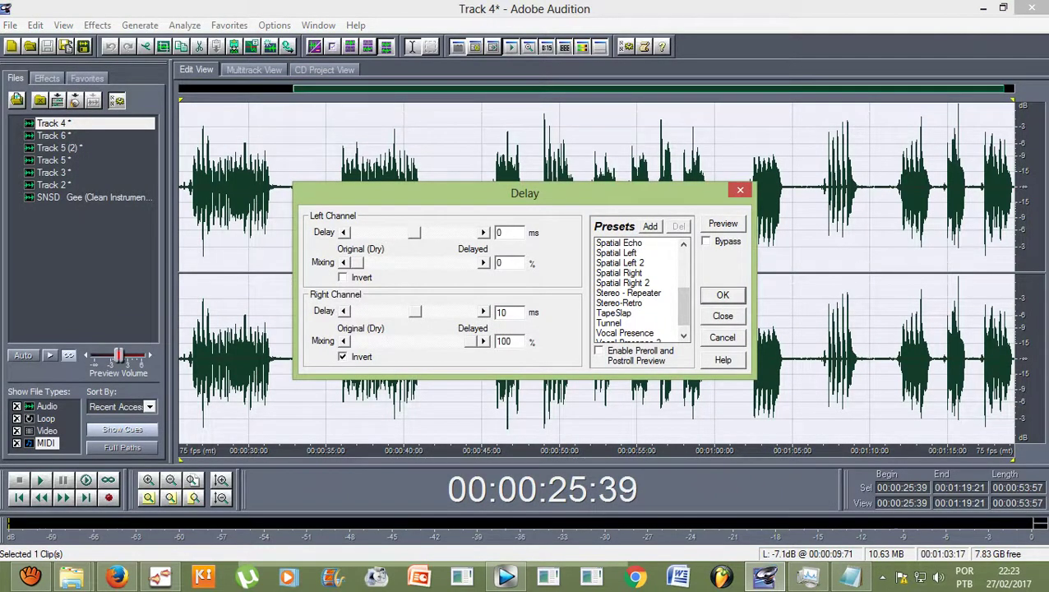
{"action": "left_click", "coordinate": [630, 262]}
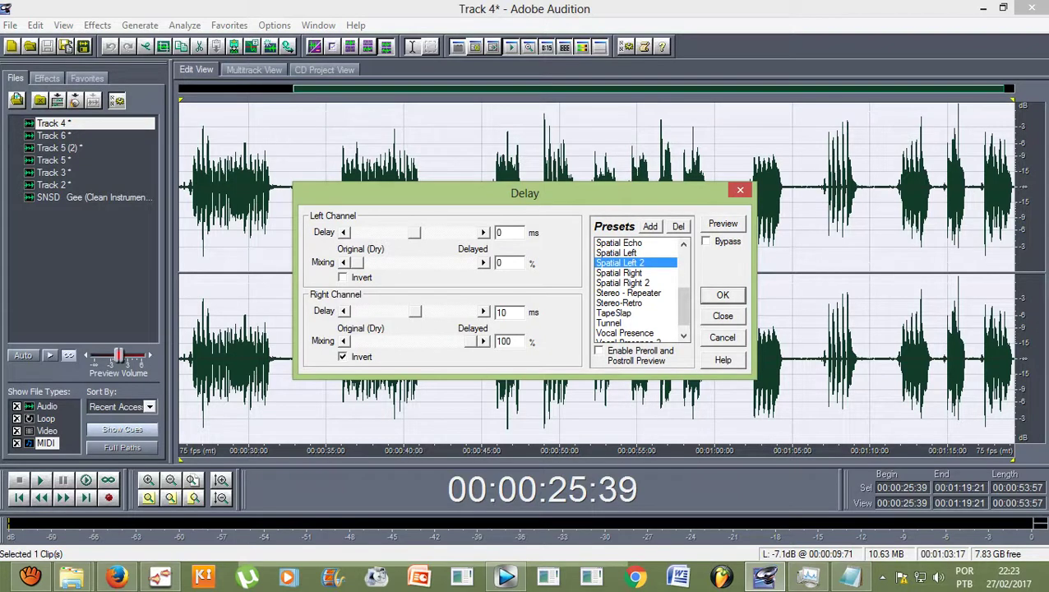
{"action": "left_click", "coordinate": [633, 281]}
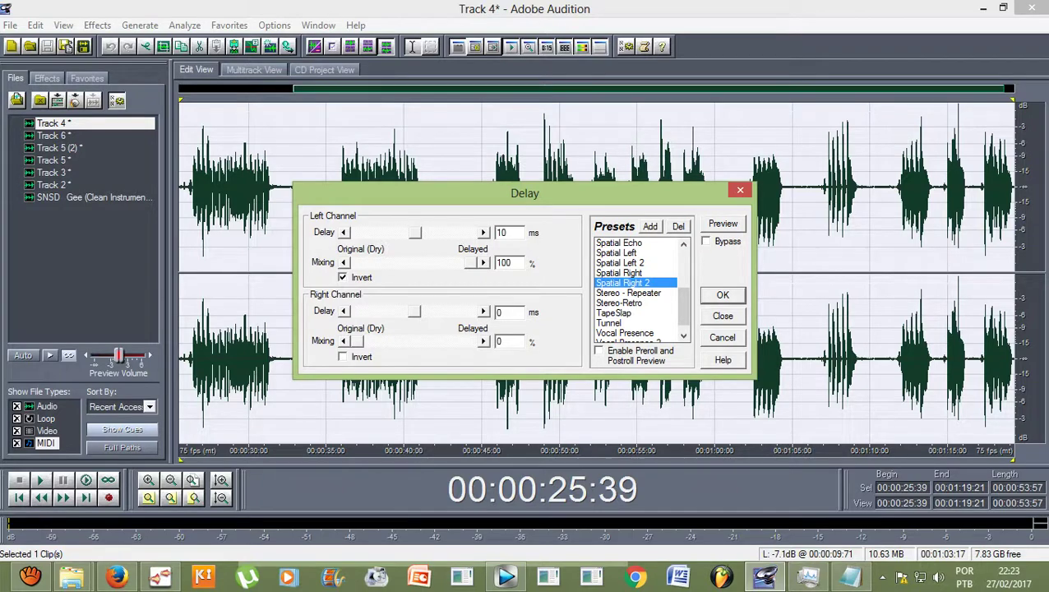
{"action": "key", "text": "Return"}
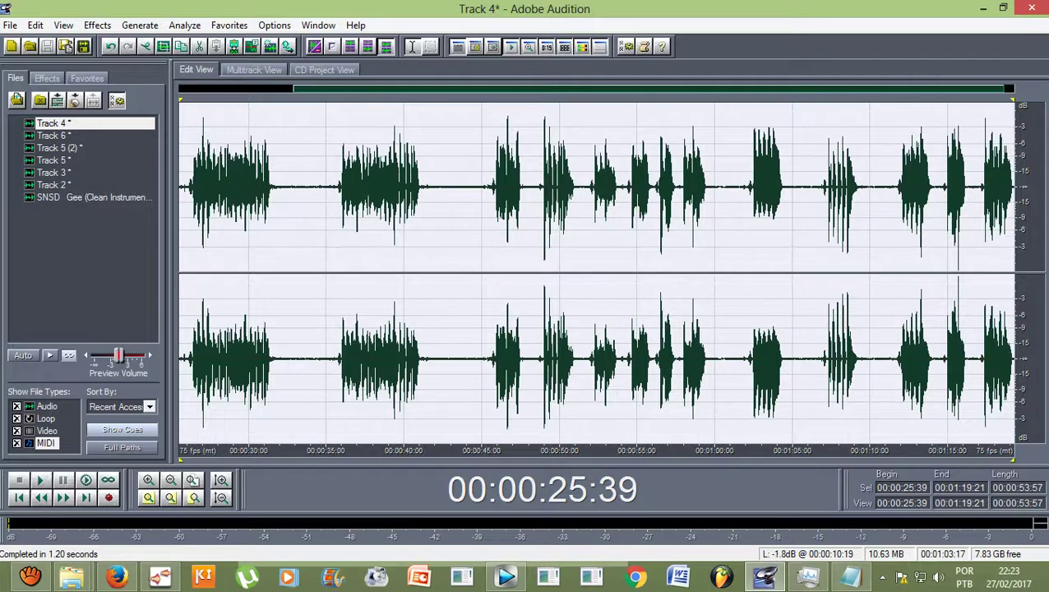
{"action": "left_click", "coordinate": [192, 185]}
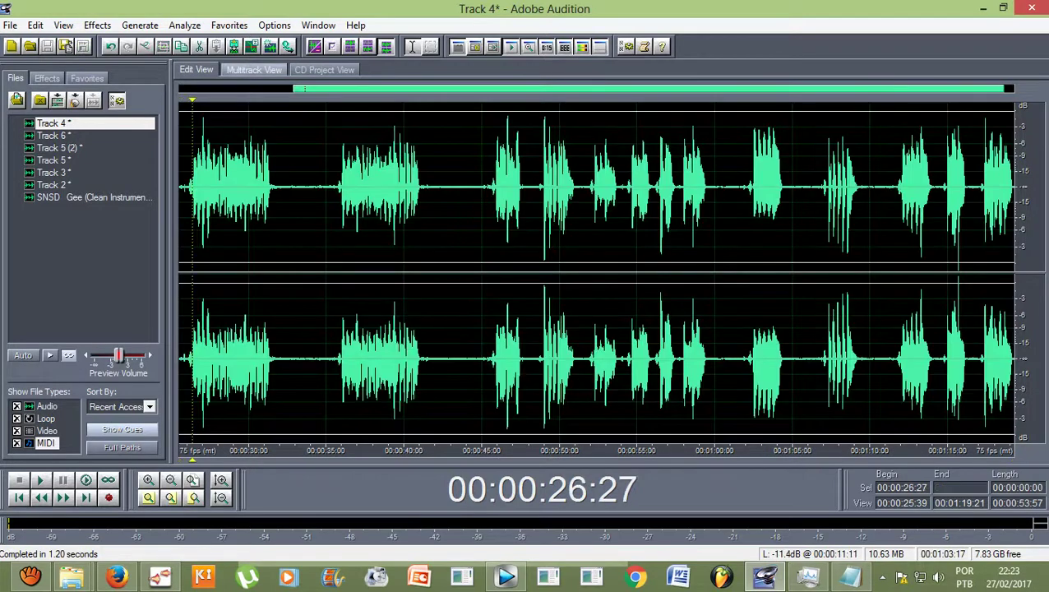
Step: Return to the multitrack session and play the mix from the start of the track 3 and 4 clips at 00:00:25:39
{"action": "left_click", "coordinate": [254, 70]}
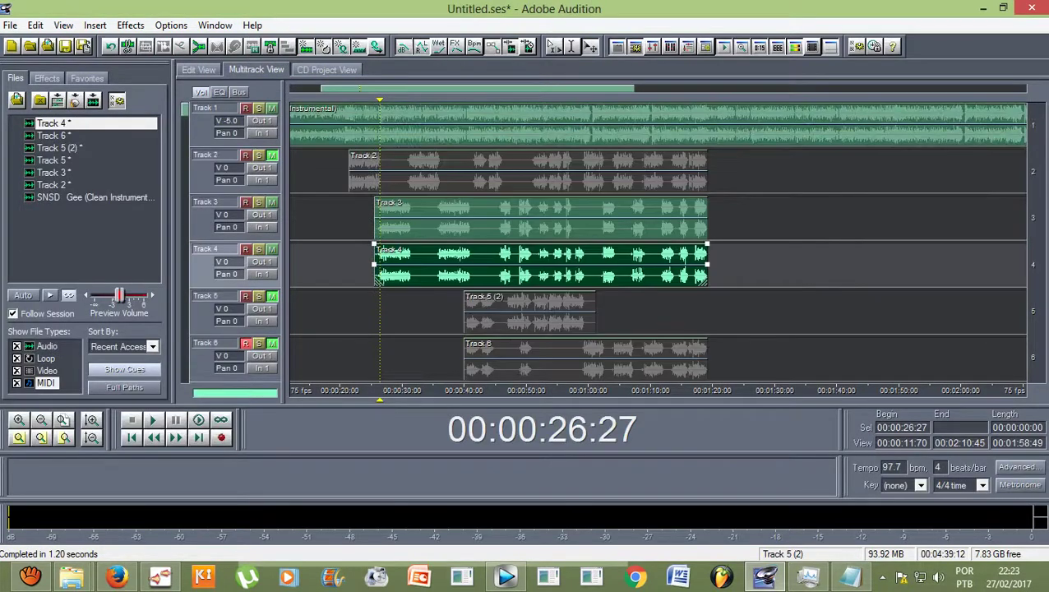
{"action": "left_click", "coordinate": [375, 124]}
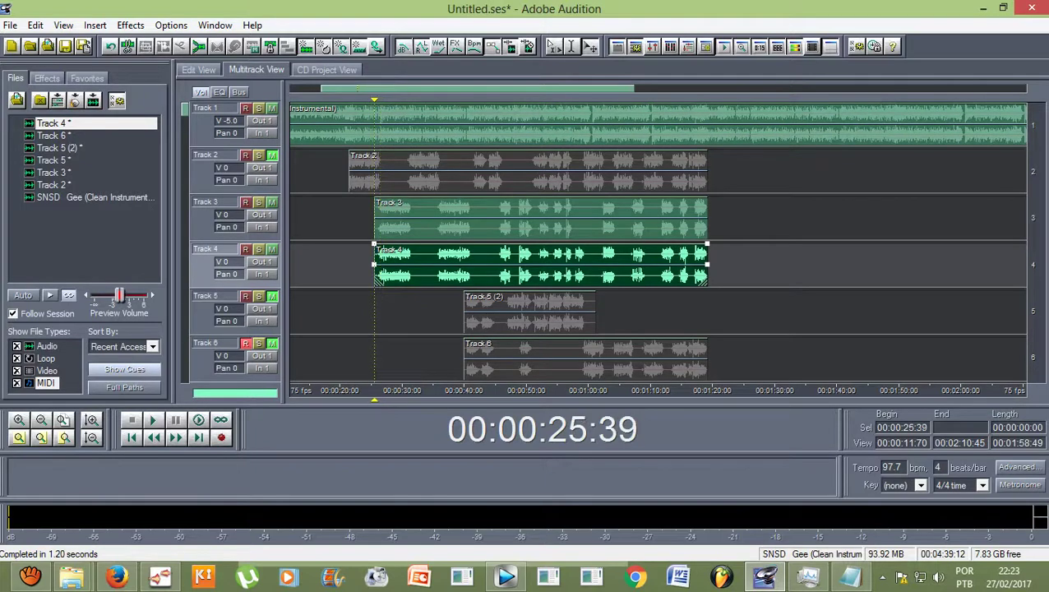
{"action": "key", "text": "space"}
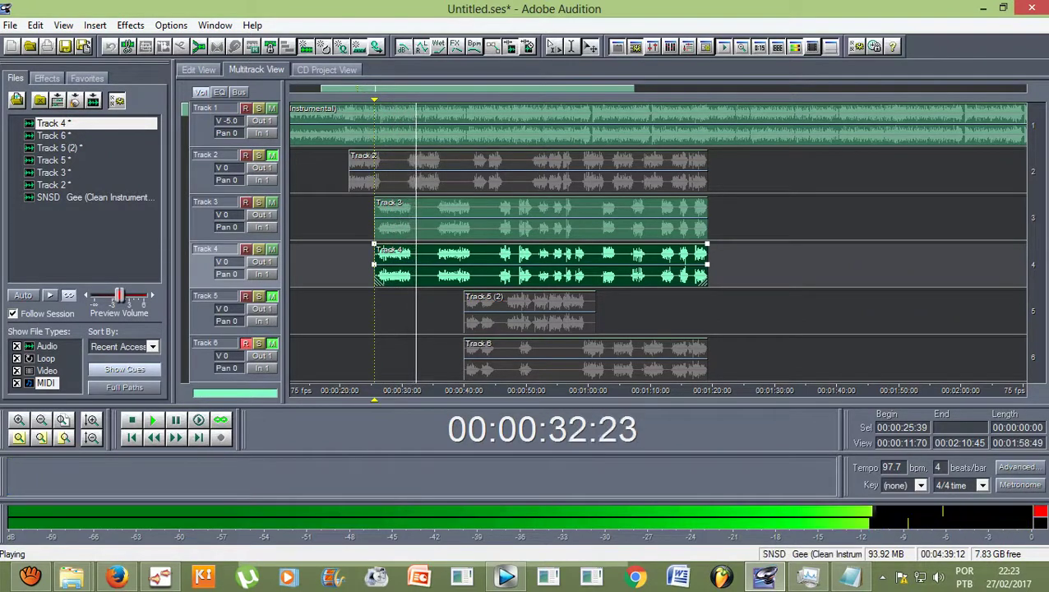
{"action": "left_click_drag", "start_coordinate": [374, 100], "coordinate": [434, 100]}
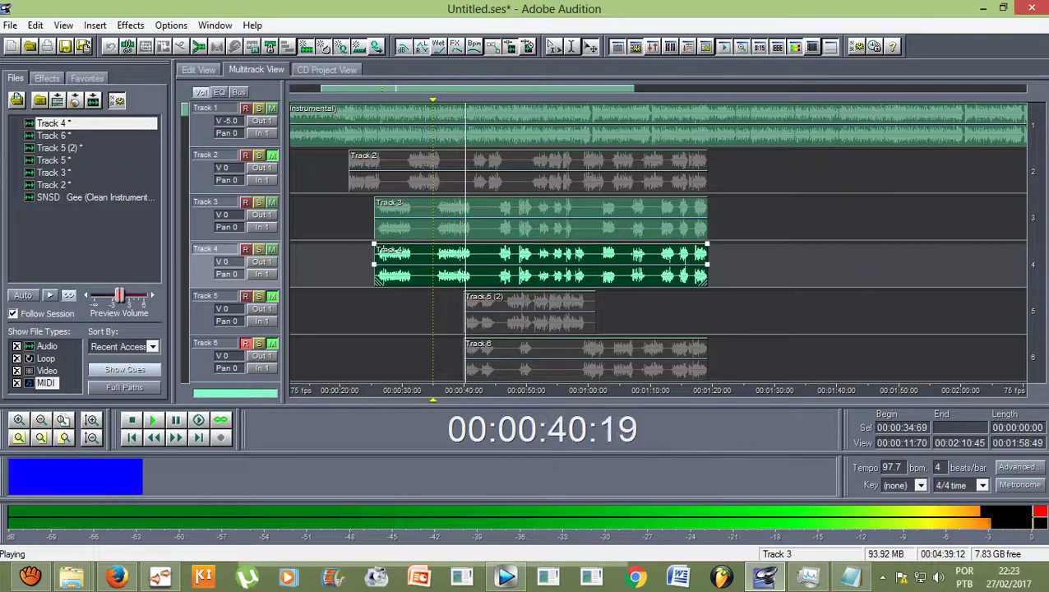
{"action": "key", "text": "space"}
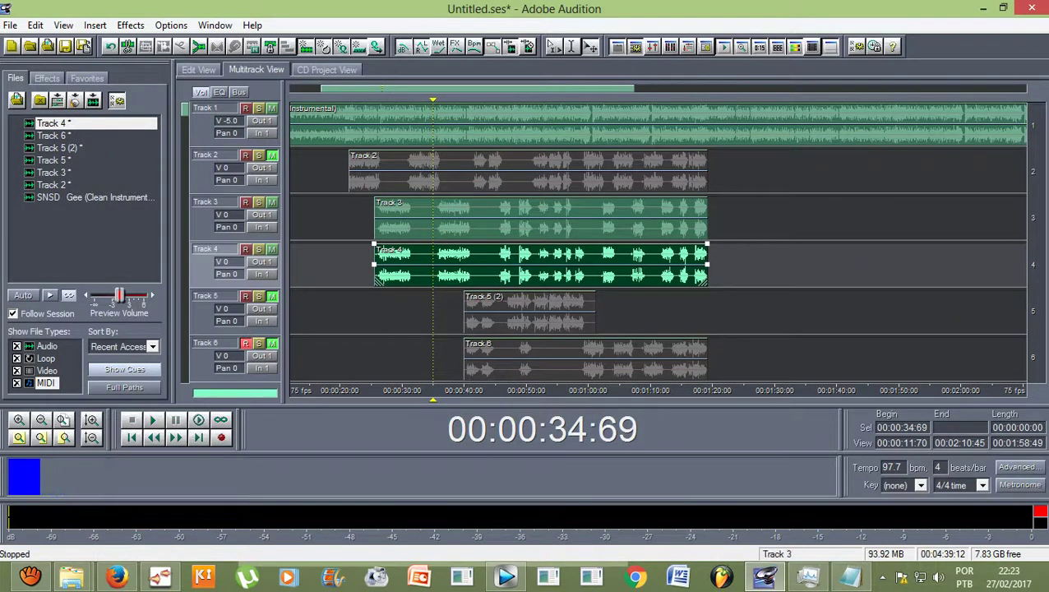
Step: Move the cursor to the start of the track 5 and track 6 clips at 00:00:40:00
{"action": "mouse_move", "coordinate": [432, 100]}
{"action": "left_mouse_down"}
{"action": "mouse_move", "coordinate": [526, 100]}
{"action": "mouse_move", "coordinate": [463, 100]}
{"action": "left_mouse_up"}
{"action": "left_click_drag", "start_coordinate": [462, 399], "coordinate": [456, 399]}
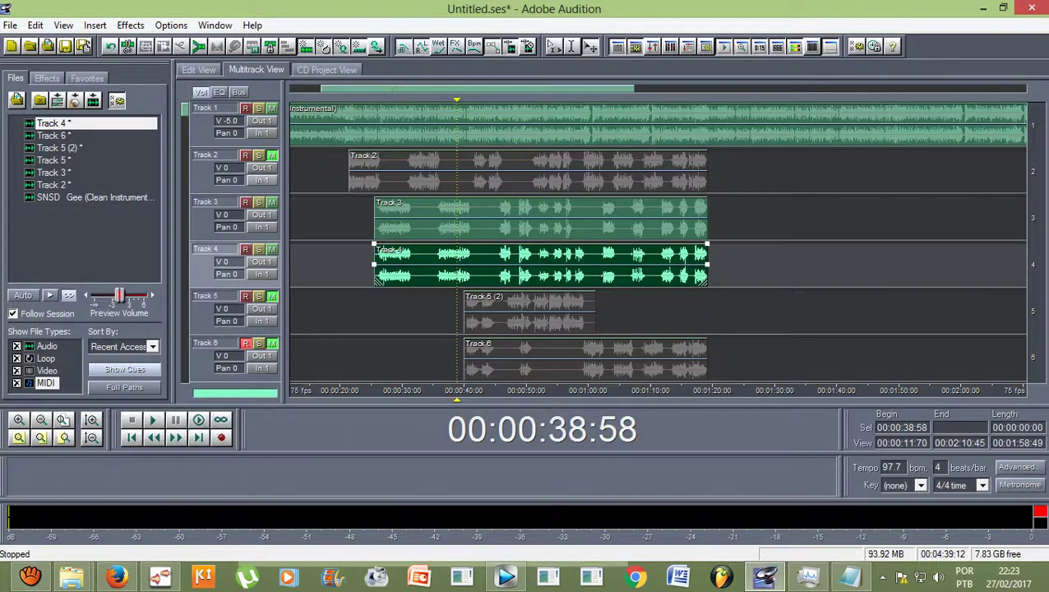
{"action": "scroll", "coordinate": [658, 238], "scroll_direction": "down", "scroll_amount": 1}
{"action": "left_click_drag", "start_coordinate": [458, 100], "coordinate": [464, 99]}
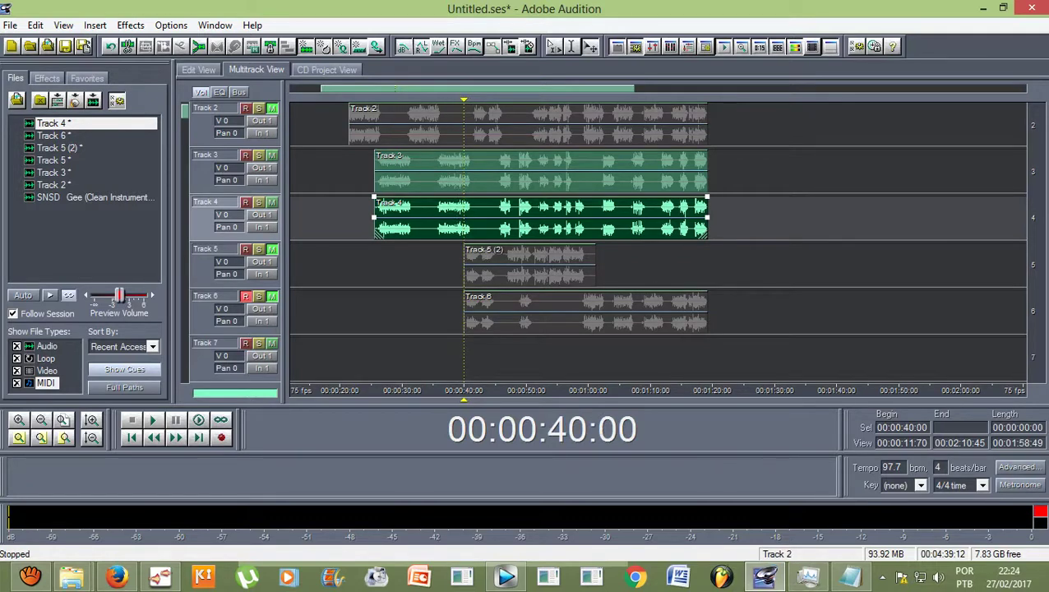
Step: Unmute tracks 2, 5 and 6 and play the mix from about 00:00:38:49
{"action": "left_click", "coordinate": [528, 124]}
{"action": "left_click", "coordinate": [530, 265]}
{"action": "left_click", "coordinate": [530, 310]}
{"action": "left_click", "coordinate": [575, 313]}
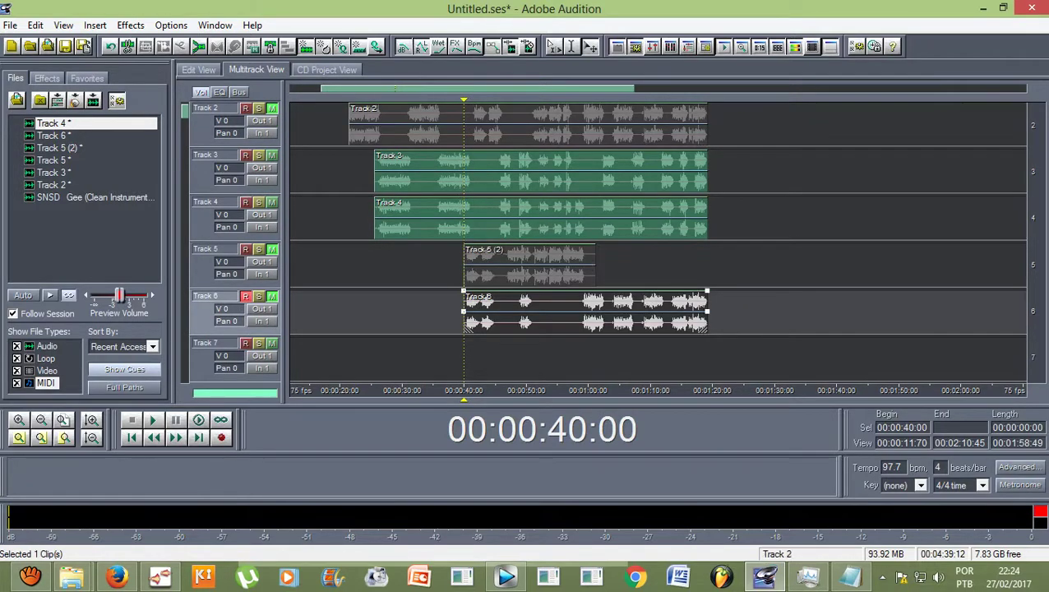
{"action": "left_click_drag", "start_coordinate": [464, 99], "coordinate": [456, 100]}
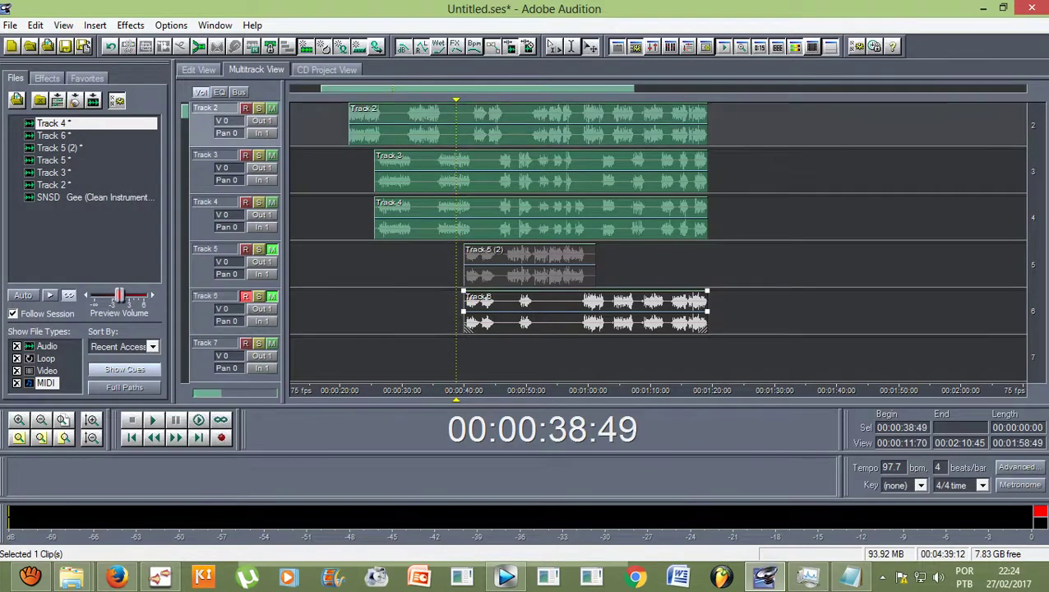
{"action": "key", "text": "space"}
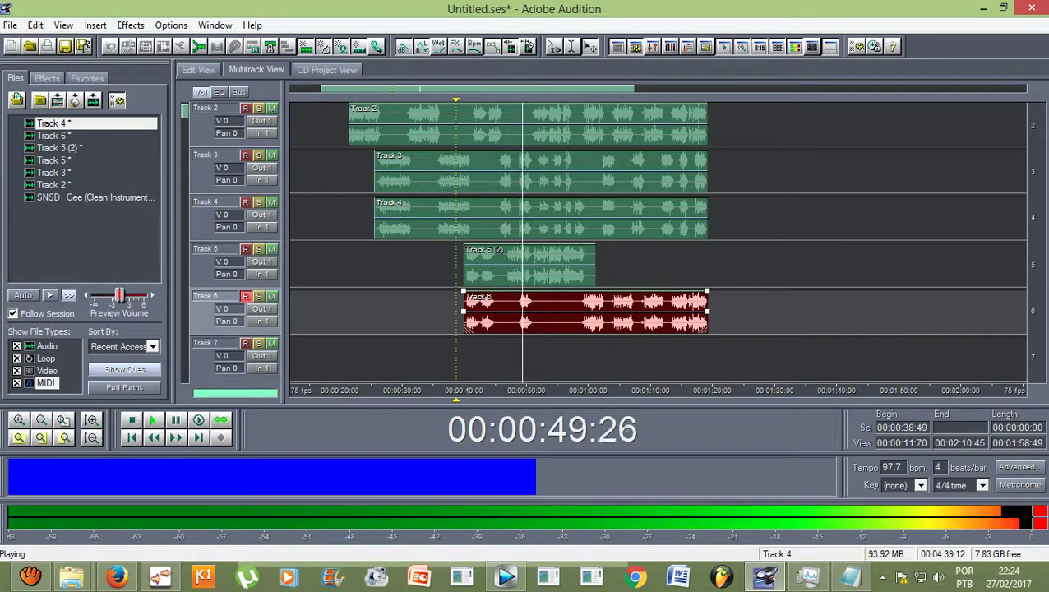
{"action": "key", "text": "space"}
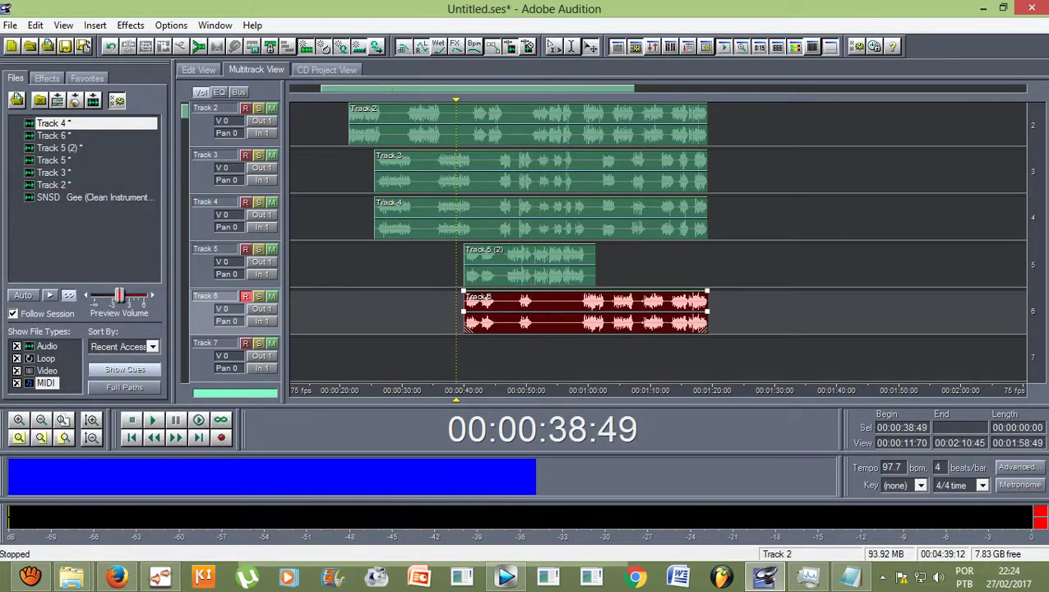
Step: Open the track 3 clip for waveform editing and silence the phrases from about 00:00:48:34 to 00:00:58:40
{"action": "left_click_drag", "start_coordinate": [457, 100], "coordinate": [503, 100]}
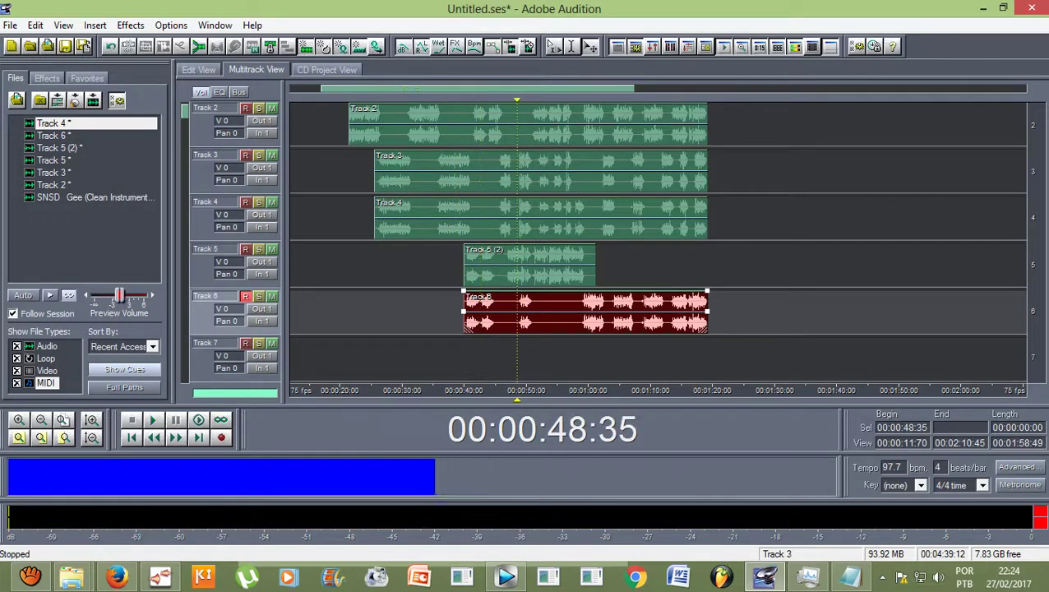
{"action": "left_click", "coordinate": [426, 170]}
{"action": "double_click", "coordinate": [426, 170]}
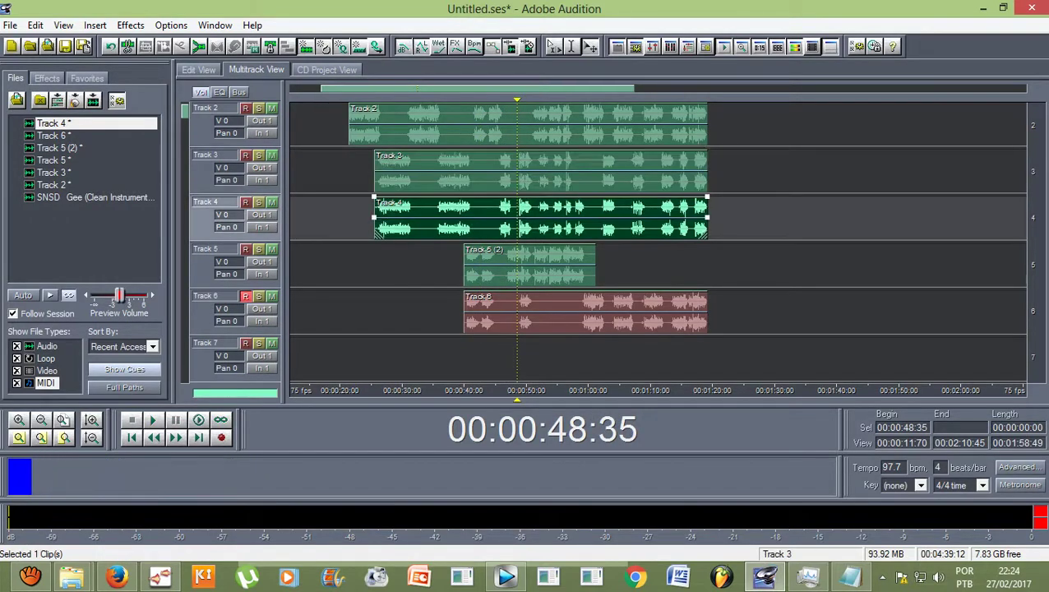
{"action": "left_click_drag", "start_coordinate": [535, 354], "coordinate": [691, 353]}
{"action": "left_click", "coordinate": [97, 25]}
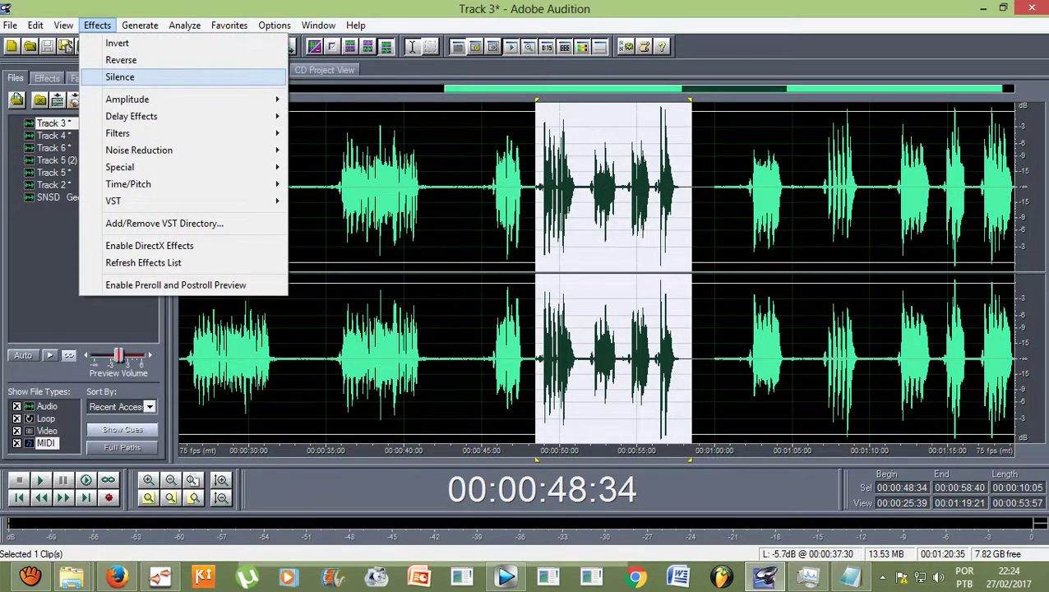
{"action": "key", "text": "Return"}
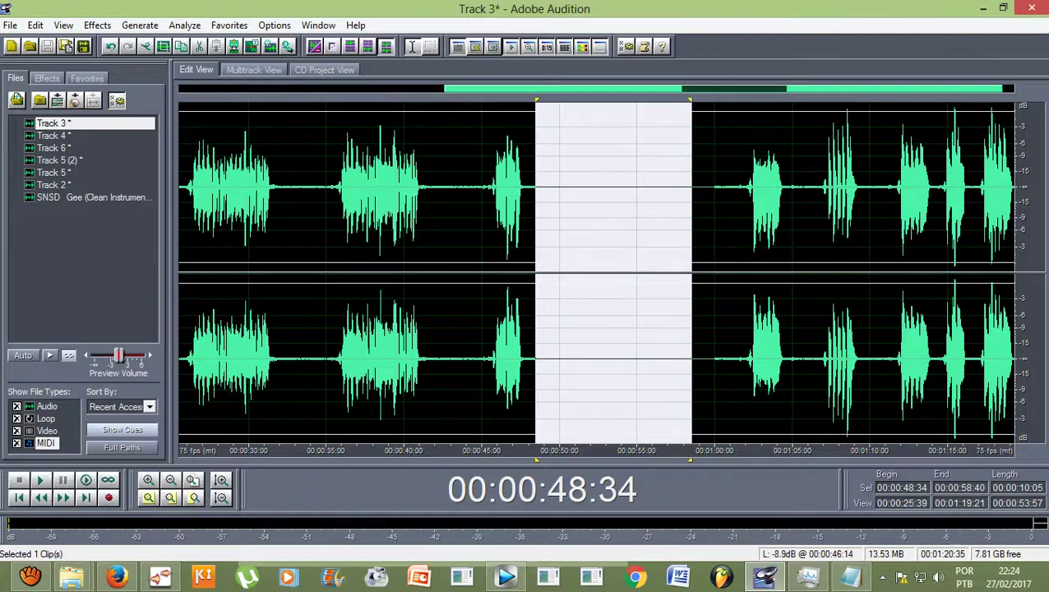
Step: Return to the multitrack session and play the mix twice from about 00:00:46:09
{"action": "left_click", "coordinate": [499, 189]}
{"action": "left_click", "coordinate": [254, 70]}
{"action": "key", "text": "space"}
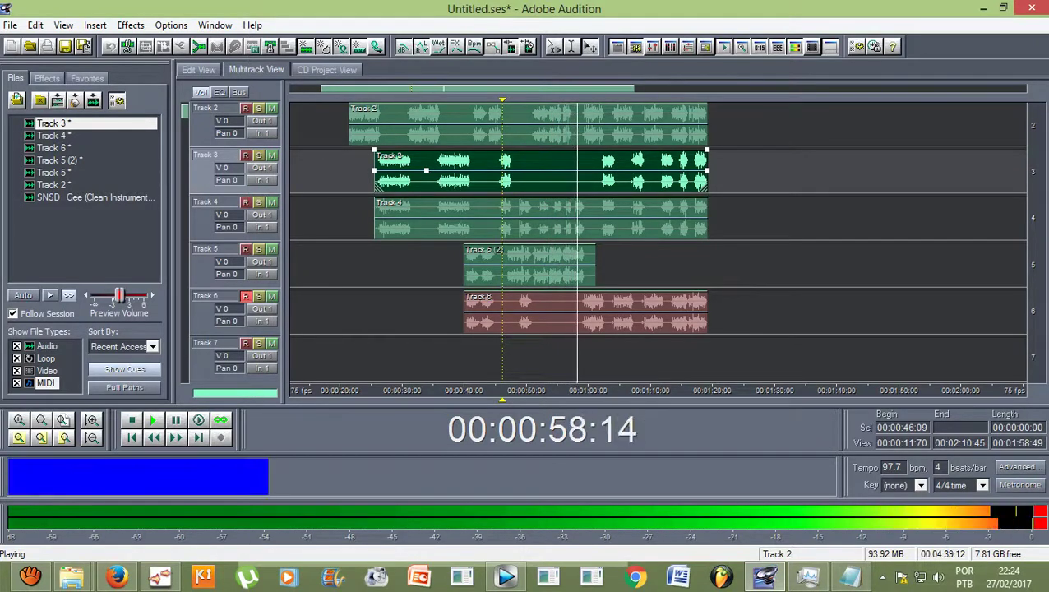
{"action": "key", "text": "space"}
{"action": "key", "text": "space"}
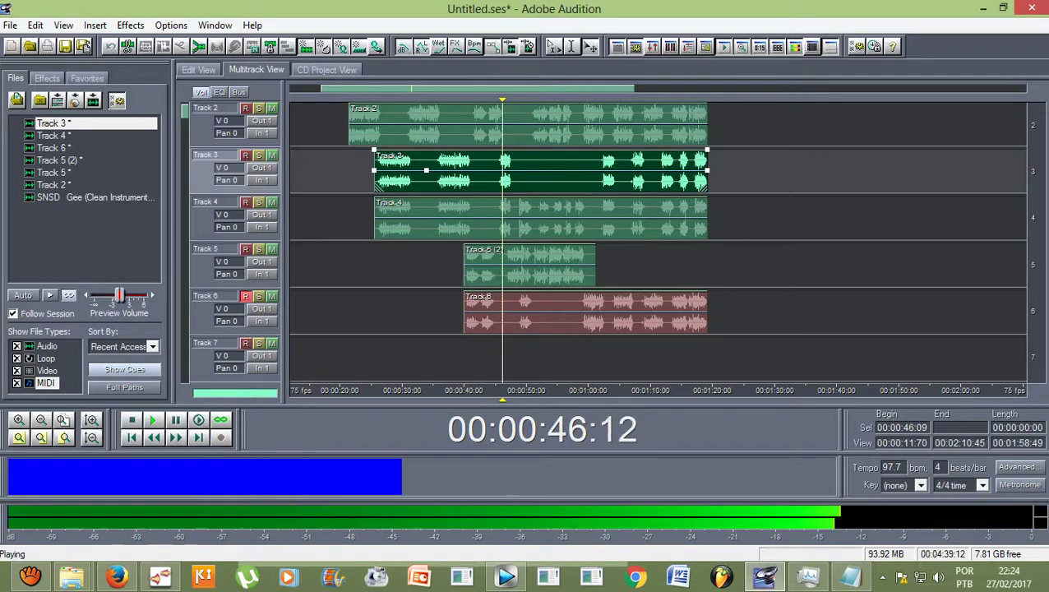
{"action": "scroll", "coordinate": [526, 125], "scroll_direction": "up", "scroll_amount": 2}
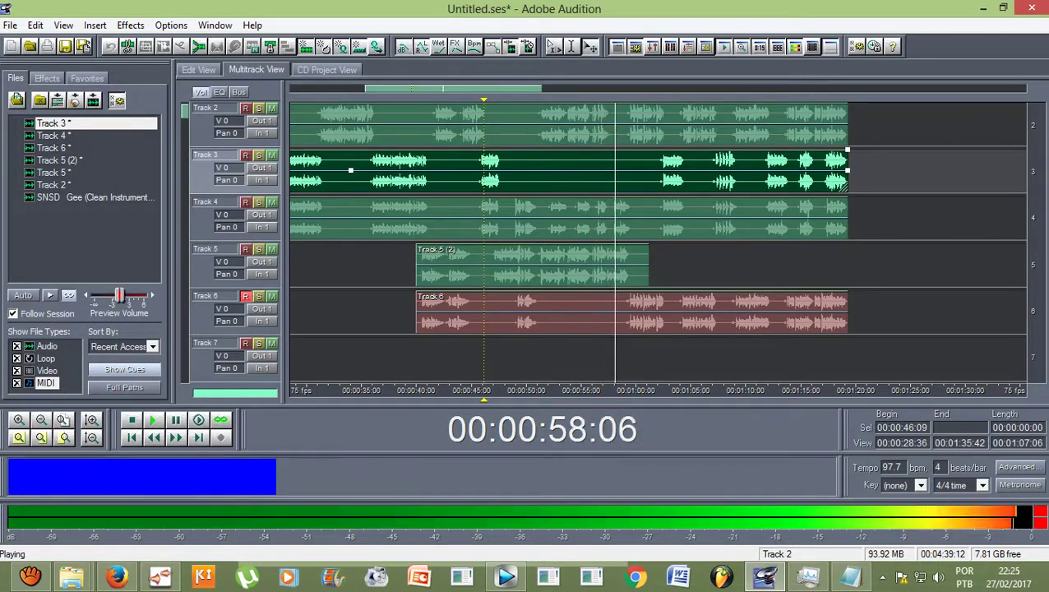
{"action": "key", "text": "space"}
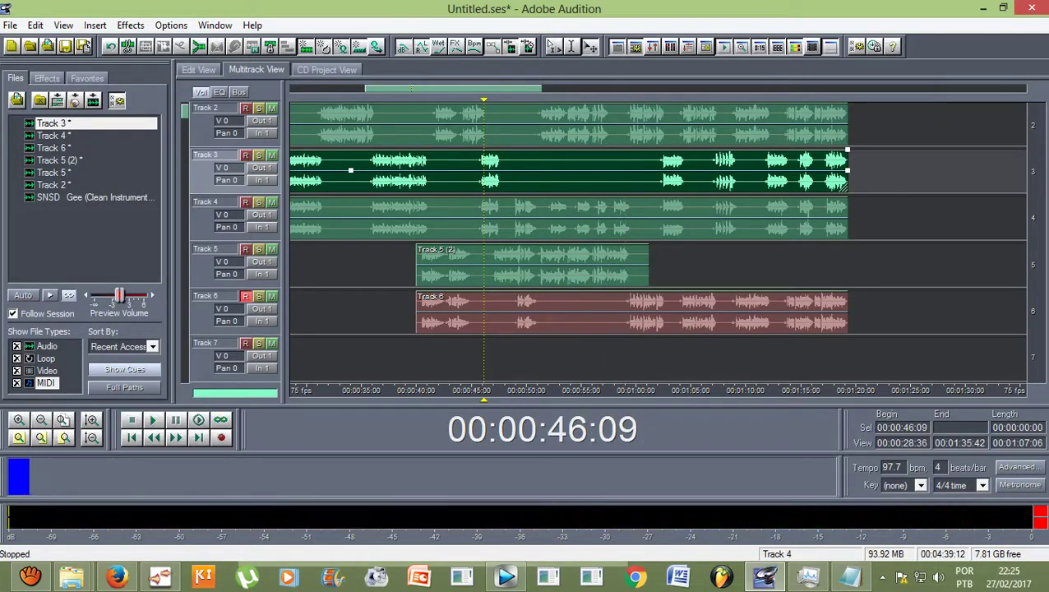
Step: Open the track 4 clip and apply Amplify/Fade at -1.35 dB to the phrase from about 00:00:48:63 to 00:00:51:14
{"action": "double_click", "coordinate": [511, 217]}
{"action": "left_click_drag", "start_coordinate": [515, 190], "coordinate": [550, 189]}
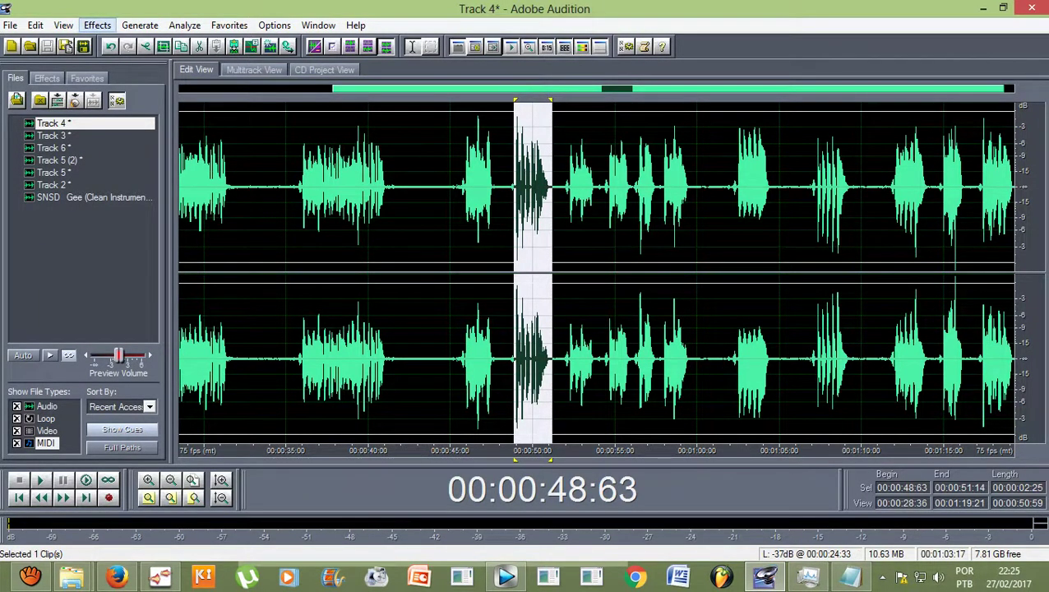
{"action": "left_click", "coordinate": [97, 24]}
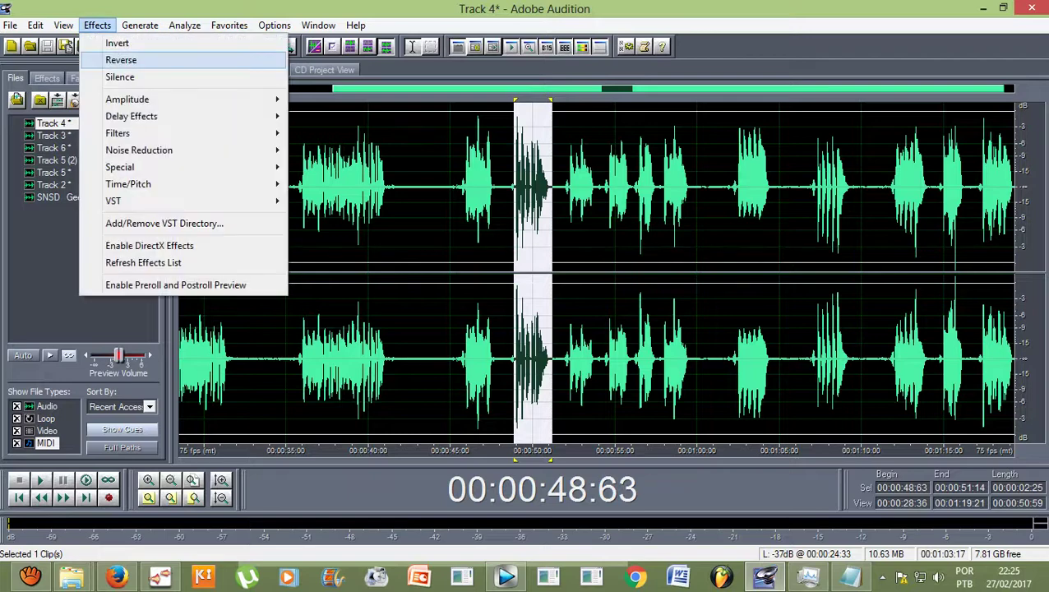
{"action": "mouse_move", "coordinate": [127, 99]}
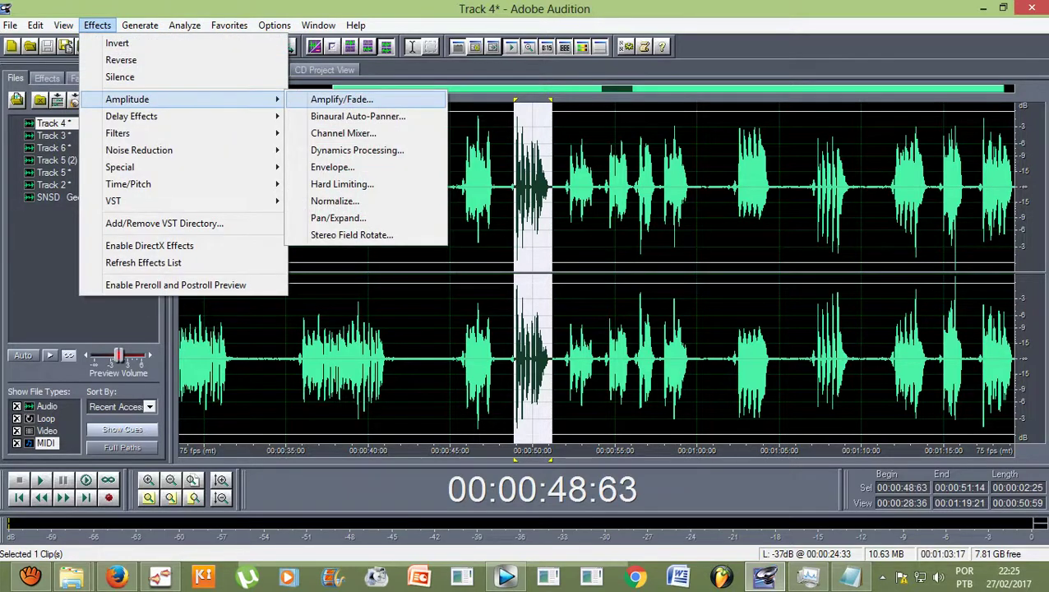
{"action": "left_click", "coordinate": [342, 98]}
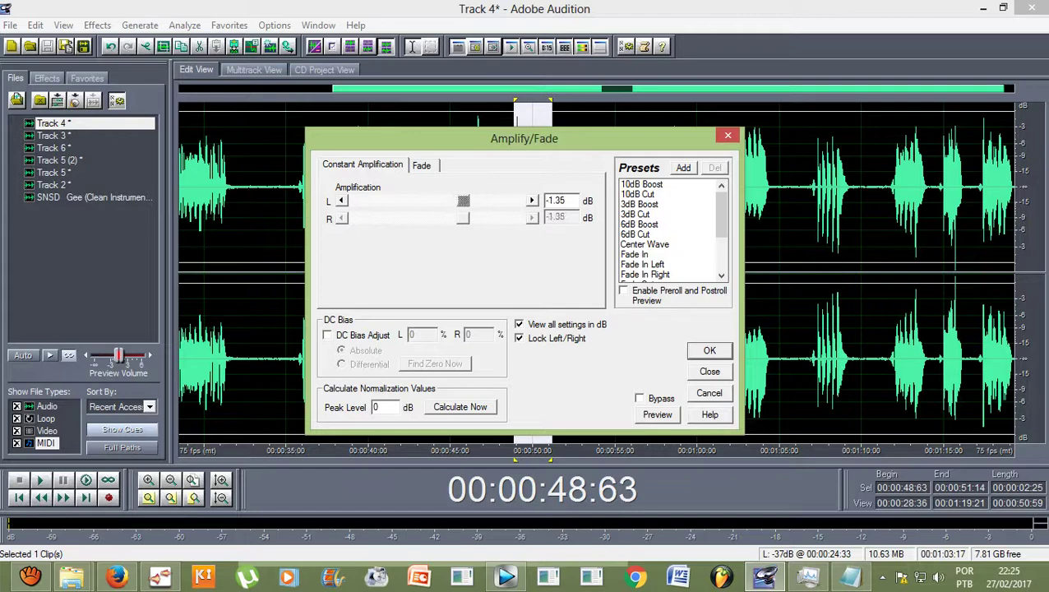
{"action": "key", "text": "Return"}
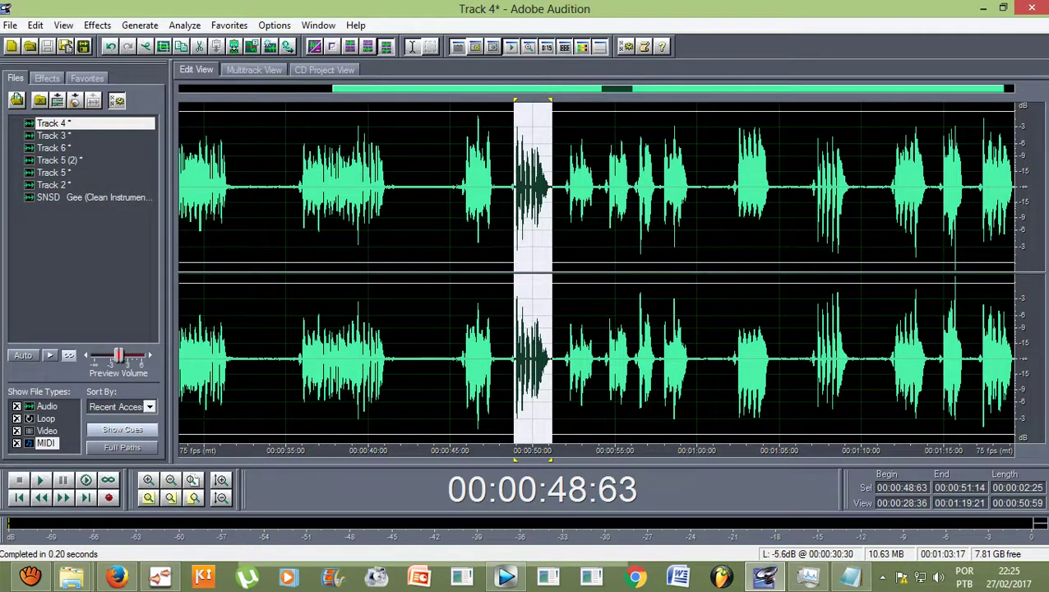
Step: Return to the multitrack session and play the mix from about 00:00:45:73
{"action": "left_click_drag", "start_coordinate": [490, 272], "coordinate": [496, 271]}
{"action": "left_click", "coordinate": [467, 272]}
{"action": "left_click", "coordinate": [254, 70]}
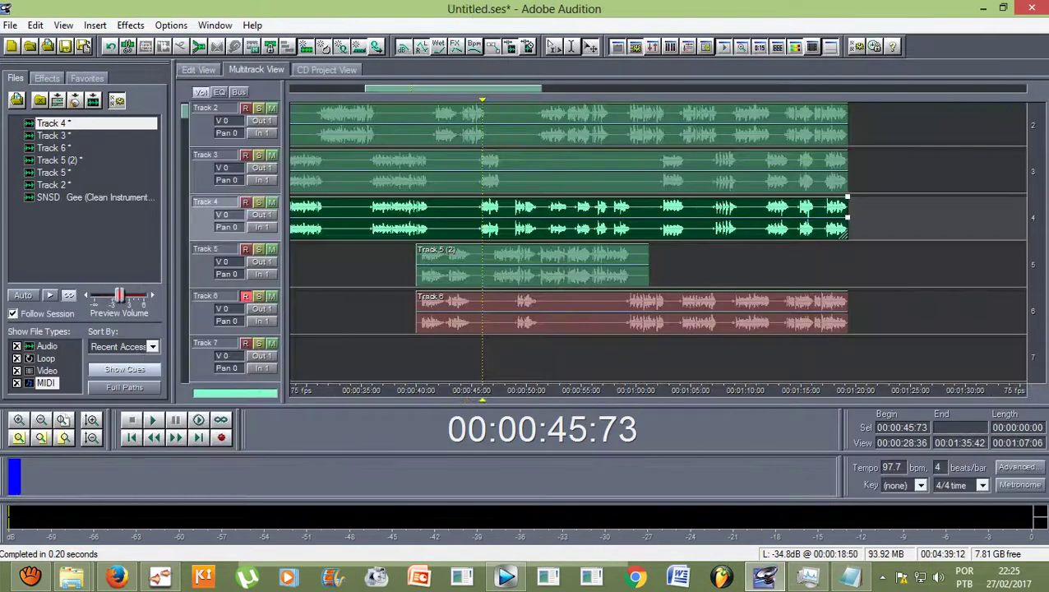
{"action": "key", "text": "space"}
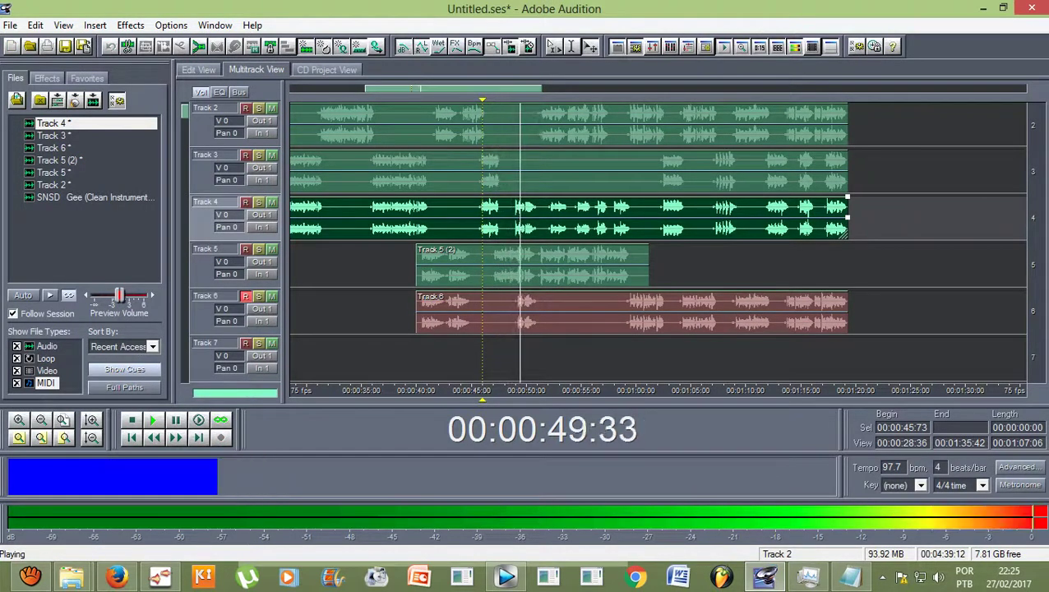
{"action": "key", "text": "space"}
Step: Reopen the track 4 clip for waveform editing and silence the phrase from about 00:00:48:31 to 00:00:51:56
{"action": "double_click", "coordinate": [525, 217]}
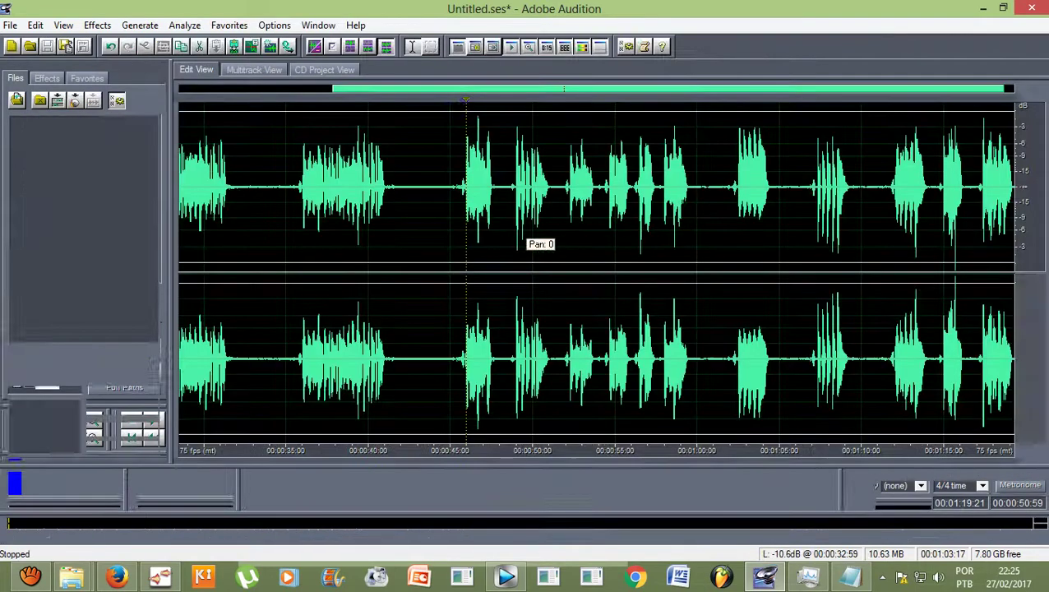
{"action": "key", "text": "space"}
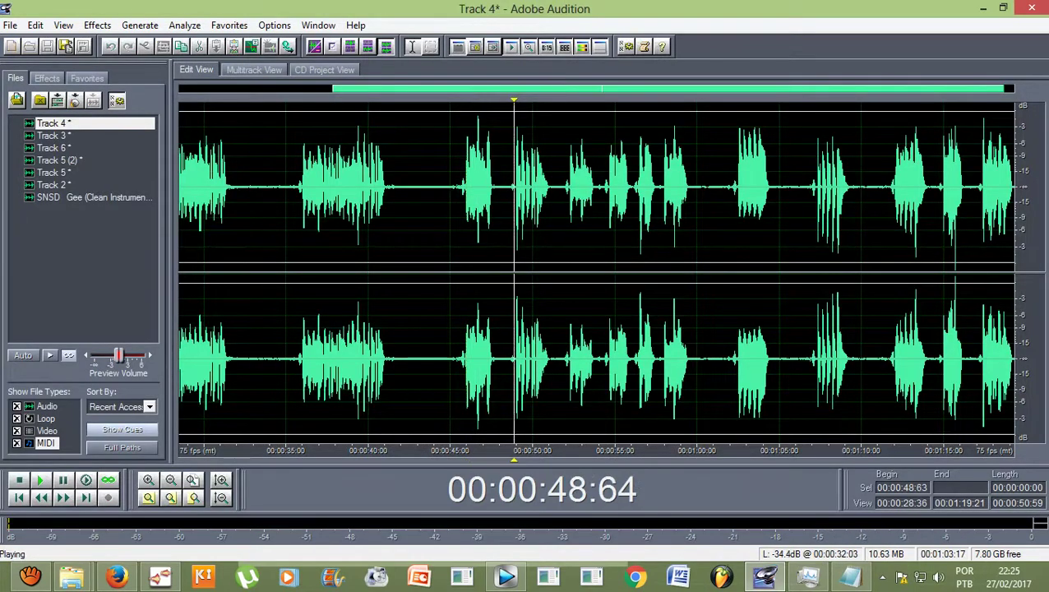
{"action": "key", "text": "space"}
{"action": "left_click_drag", "start_coordinate": [514, 187], "coordinate": [561, 189]}
{"action": "double_click", "coordinate": [512, 186]}
{"action": "left_click", "coordinate": [518, 187]}
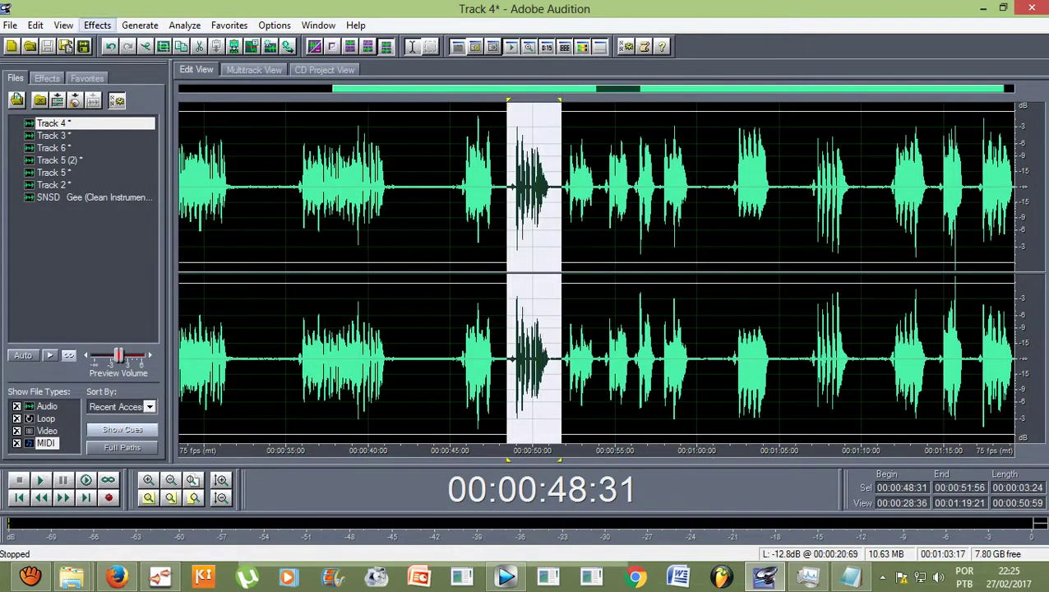
{"action": "left_click", "coordinate": [97, 25]}
{"action": "left_click", "coordinate": [120, 77]}
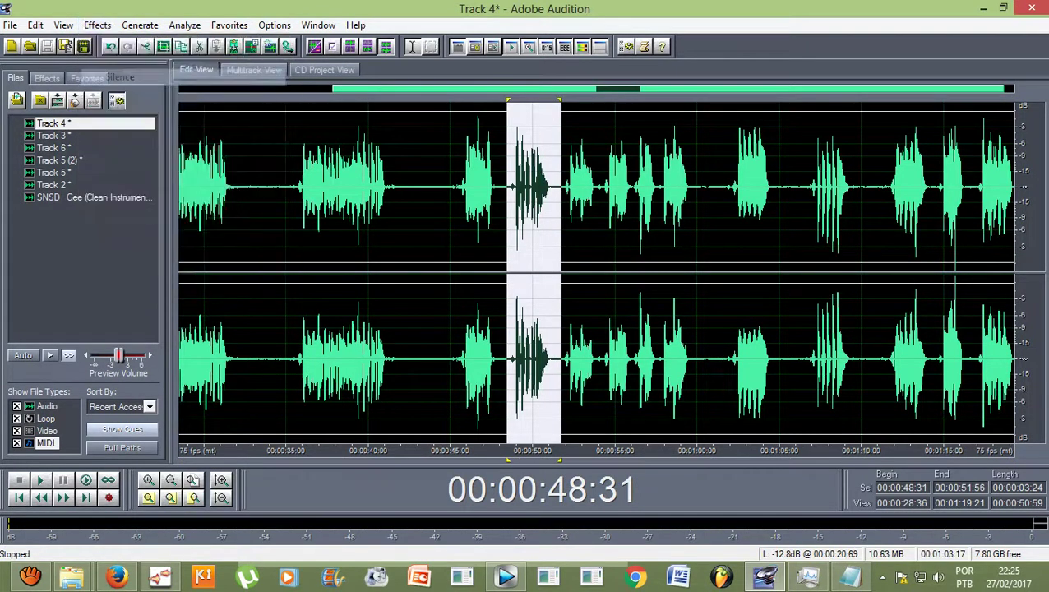
Step: Return to the multitrack session and play the mix from about 00:00:45:38
{"action": "left_click", "coordinate": [509, 188]}
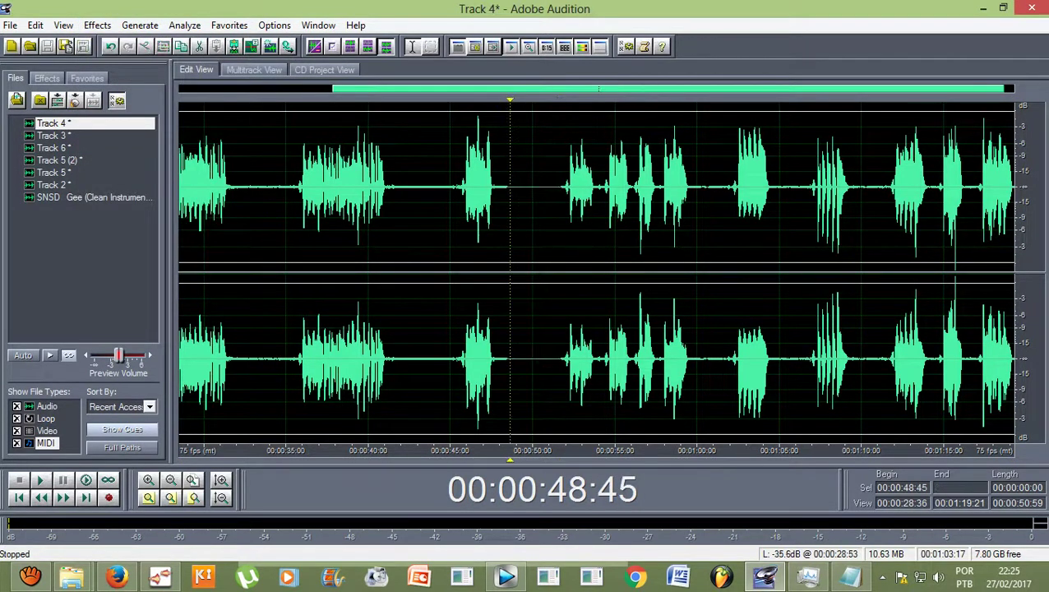
{"action": "left_click", "coordinate": [458, 188]}
{"action": "left_click", "coordinate": [254, 70]}
{"action": "key", "text": "space"}
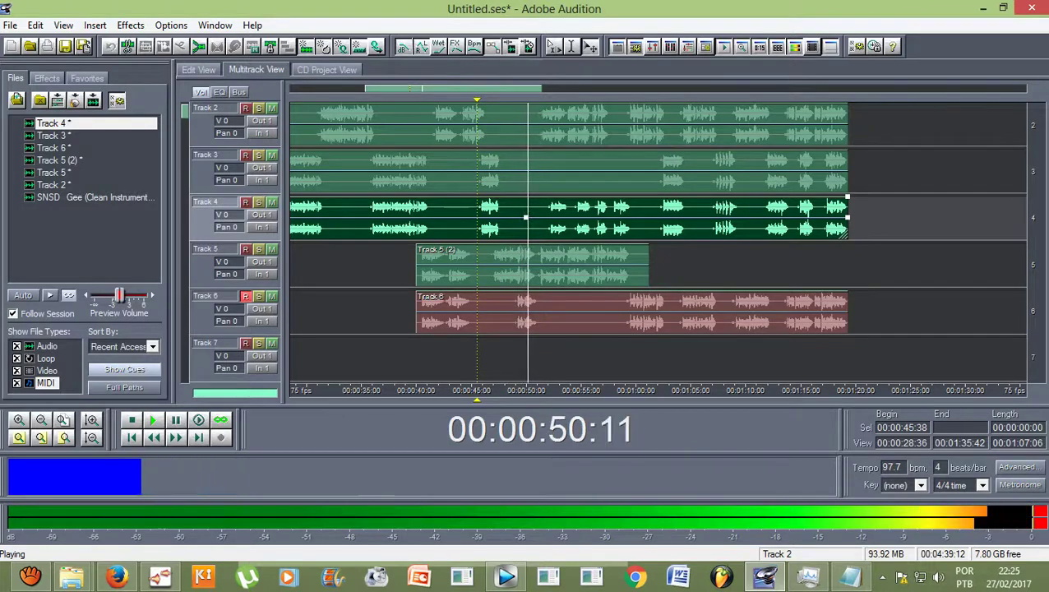
{"action": "key", "text": "space"}
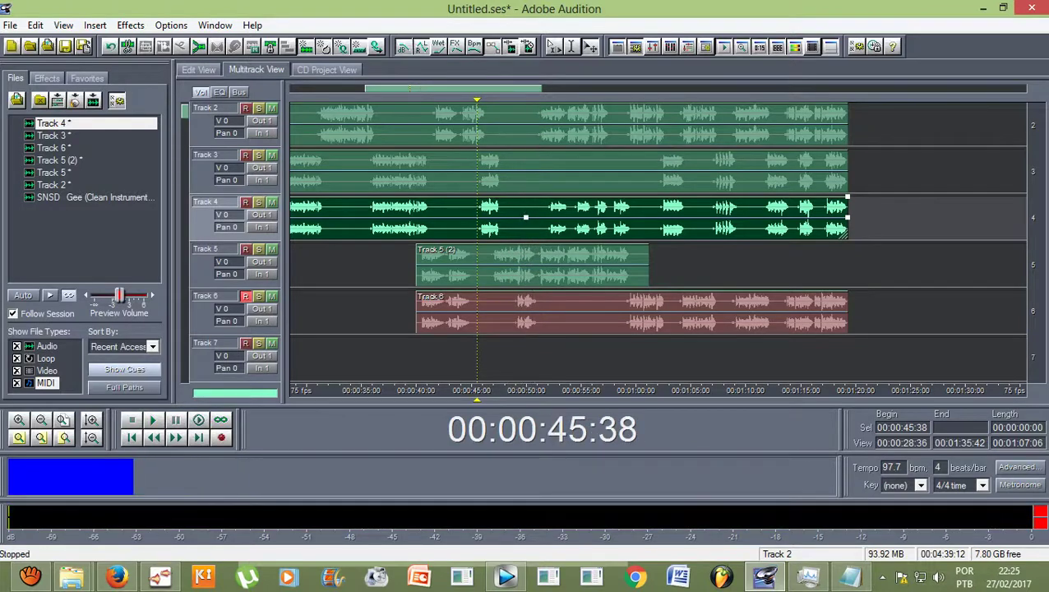
Step: Advance the multitrack cursor to 00:00:48:69
{"action": "scroll", "coordinate": [658, 241], "scroll_direction": "up", "scroll_amount": 1}
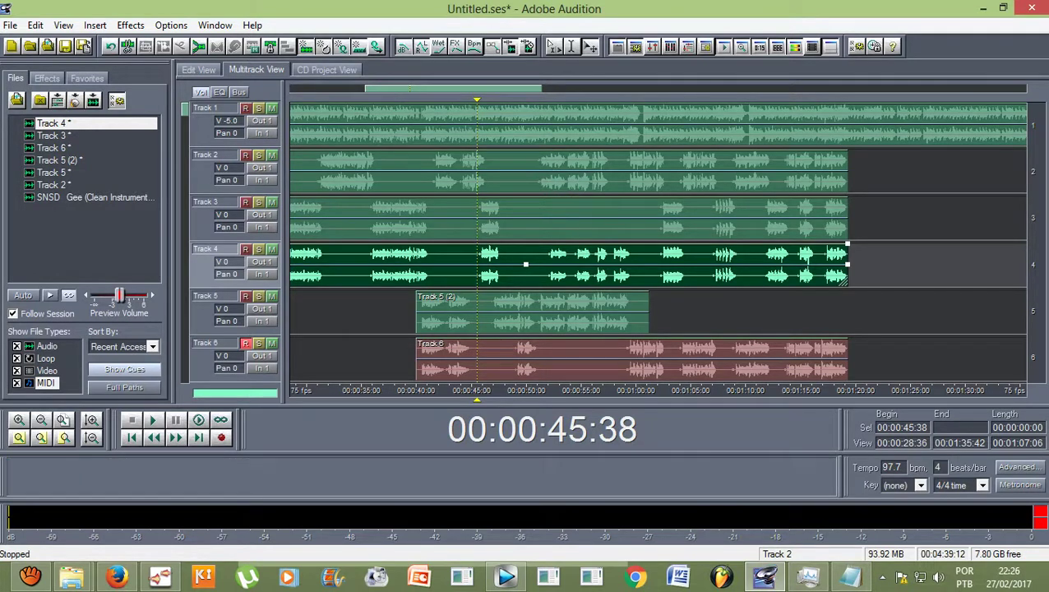
{"action": "key", "text": "Right"}
{"action": "key", "text": "Right"}
{"action": "key", "text": "Right"}
{"action": "key", "text": "Right"}
{"action": "key", "text": "Right"}
{"action": "key", "text": "Right"}
{"action": "key", "text": "Right"}
{"action": "key", "text": "Right"}
{"action": "key", "text": "Right"}
{"action": "key", "text": "Right"}
{"action": "key", "text": "Right"}
{"action": "key", "text": "Right"}
{"action": "key", "text": "Right"}
{"action": "key", "text": "Right"}
{"action": "key", "text": "Right"}
{"action": "key", "text": "Right"}
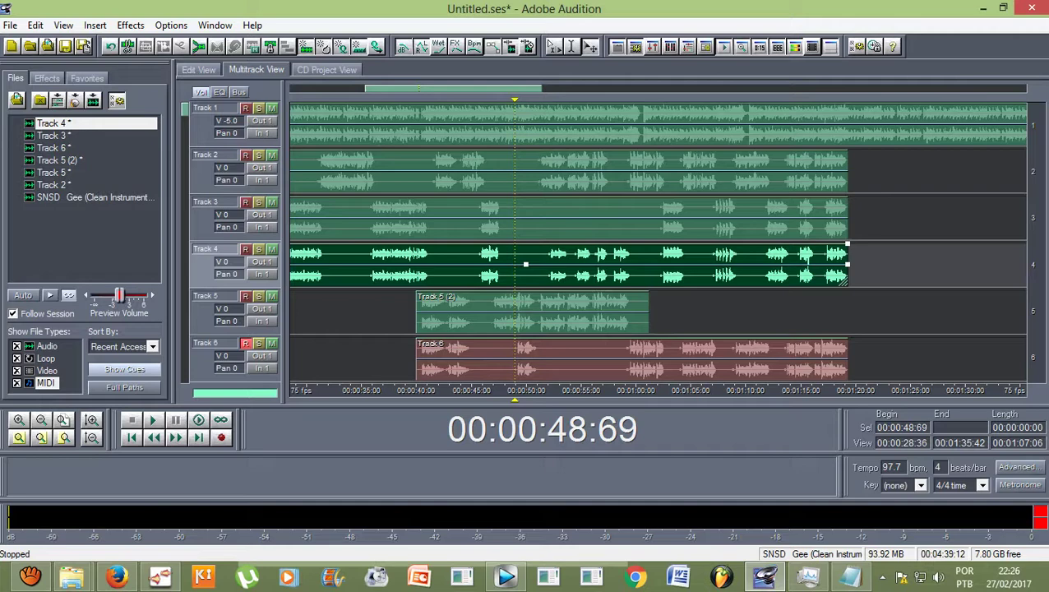
Step: Play the mix from 00:00:48:69 to listen to the phrases up to about 00:00:57
{"action": "key", "text": "space"}
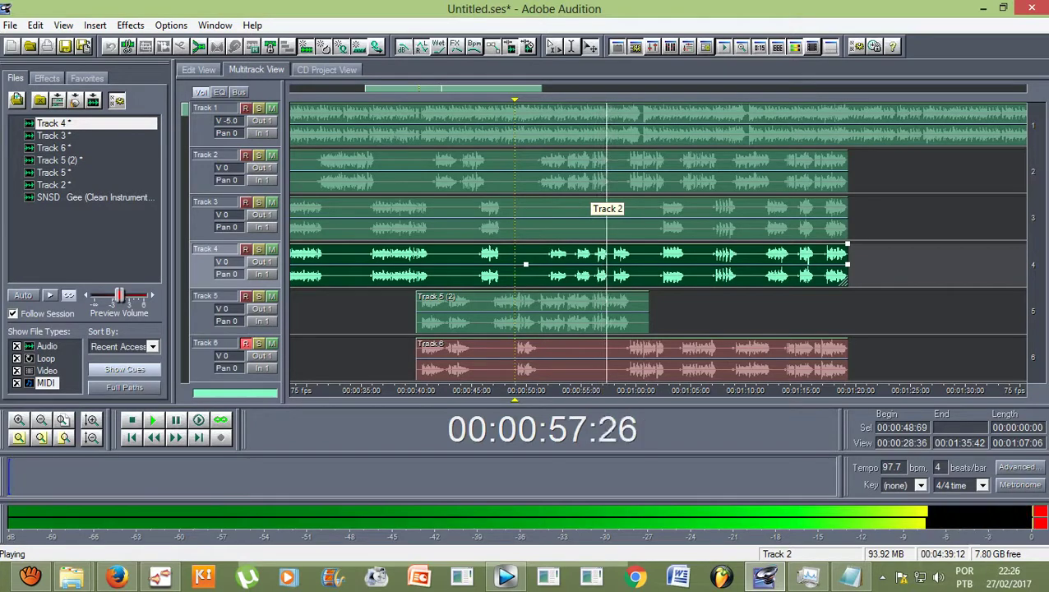
{"action": "key", "text": "space"}
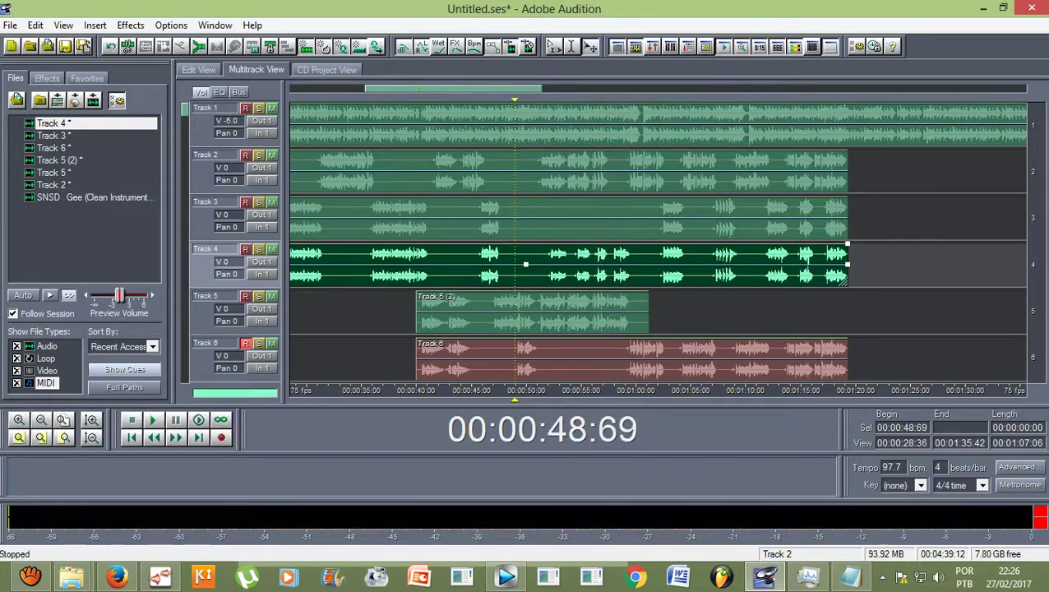
Step: Open the track 2 clip for waveform editing and amplify the phrase from about 00:00:51:14 to 00:00:57:63 by -5.41 dB
{"action": "left_click", "coordinate": [567, 171]}
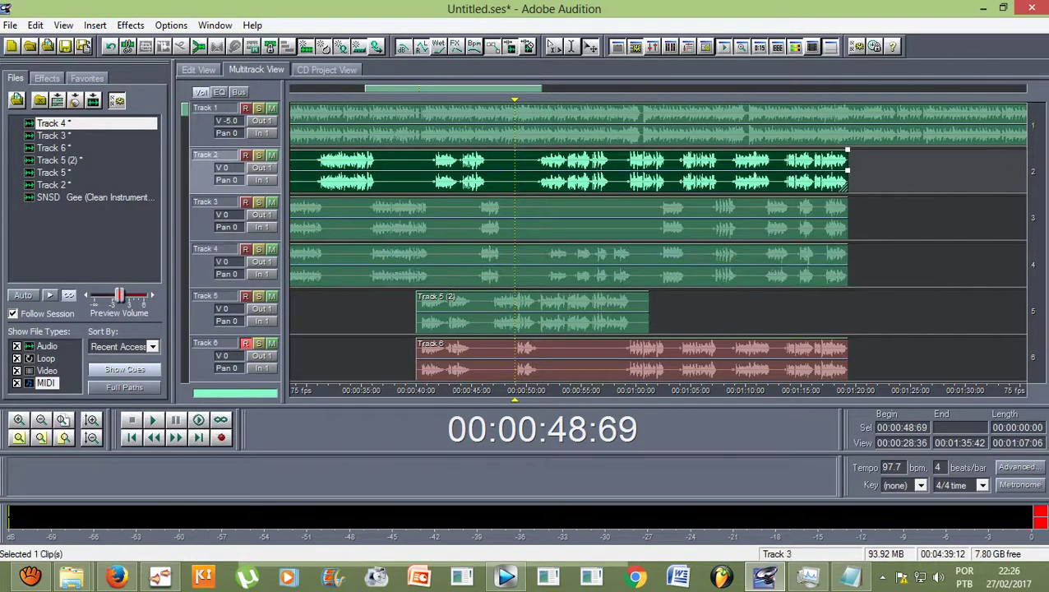
{"action": "left_click", "coordinate": [568, 311]}
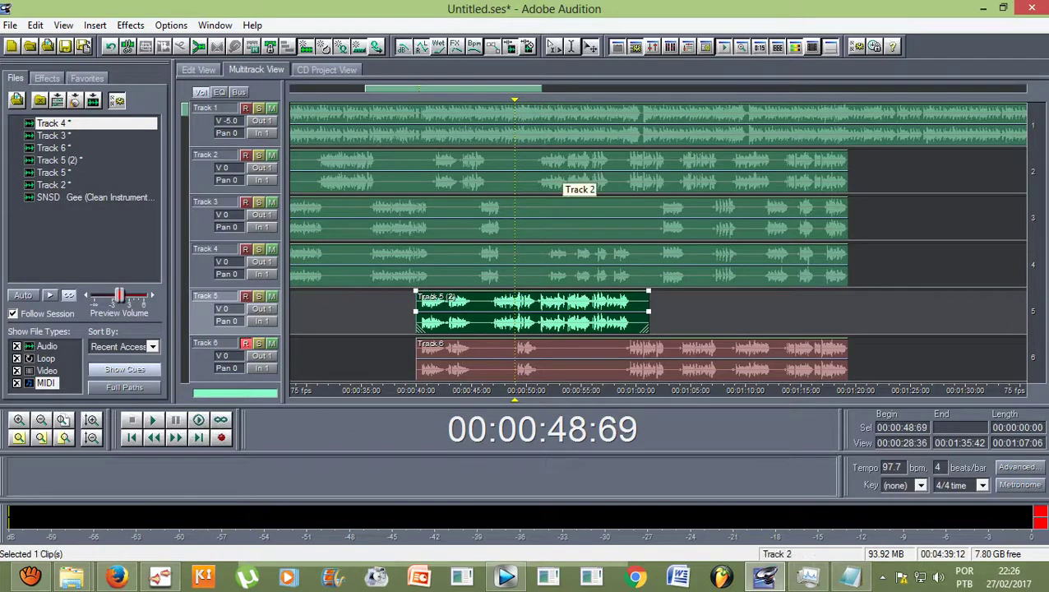
{"action": "double_click", "coordinate": [565, 171]}
{"action": "left_click_drag", "start_coordinate": [553, 189], "coordinate": [661, 189]}
{"action": "left_click", "coordinate": [97, 25]}
{"action": "mouse_move", "coordinate": [126, 99]}
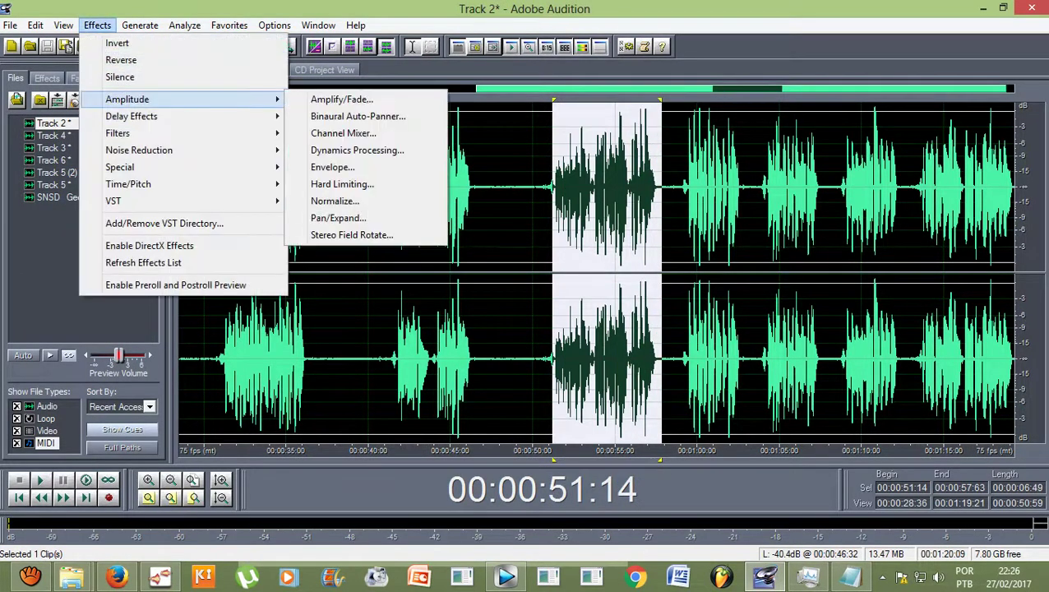
{"action": "left_click", "coordinate": [341, 98]}
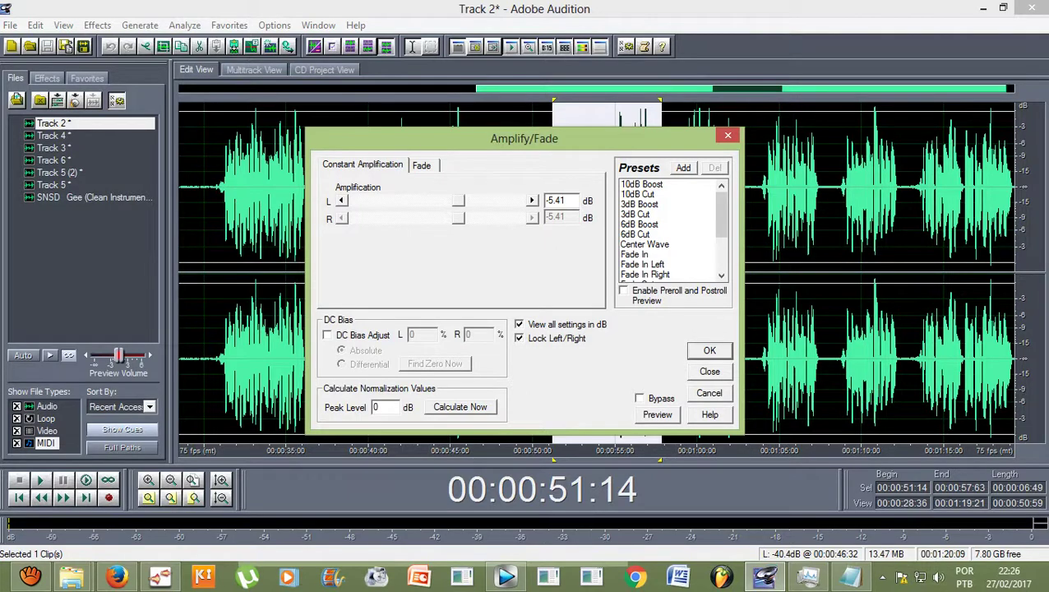
{"action": "left_click", "coordinate": [709, 351]}
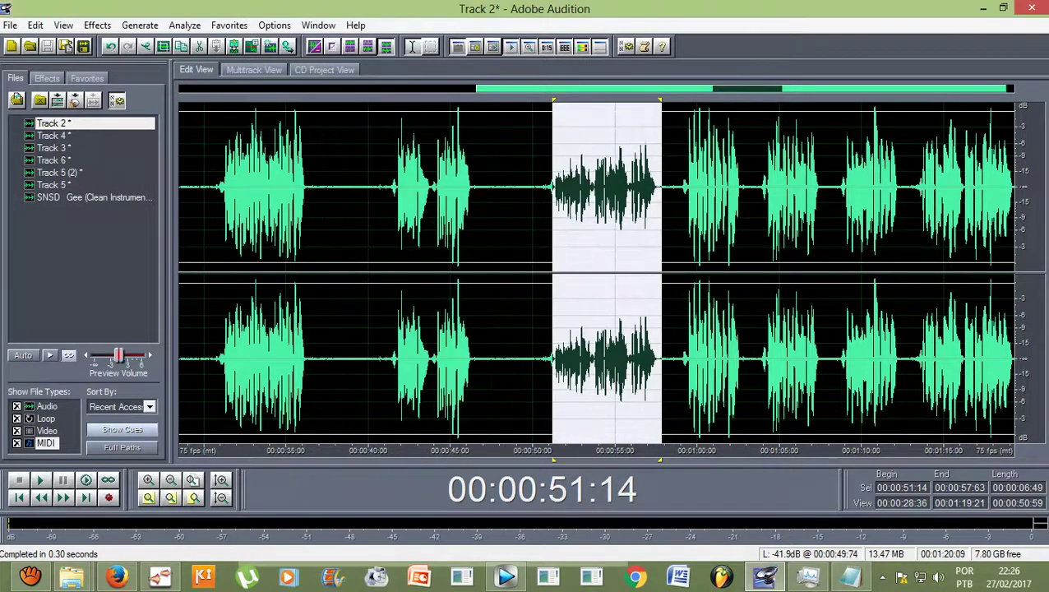
Step: Return to the multitrack session and play the mix from 00:00:50:00
{"action": "left_click", "coordinate": [533, 190]}
{"action": "left_click", "coordinate": [254, 69]}
{"action": "key", "text": "space"}
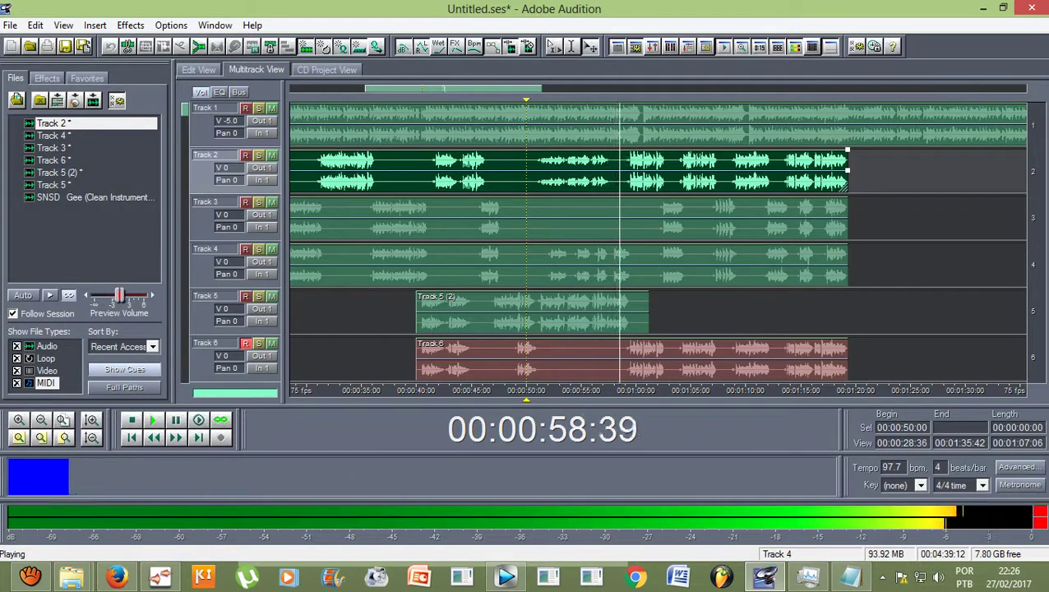
{"action": "key", "text": "space"}
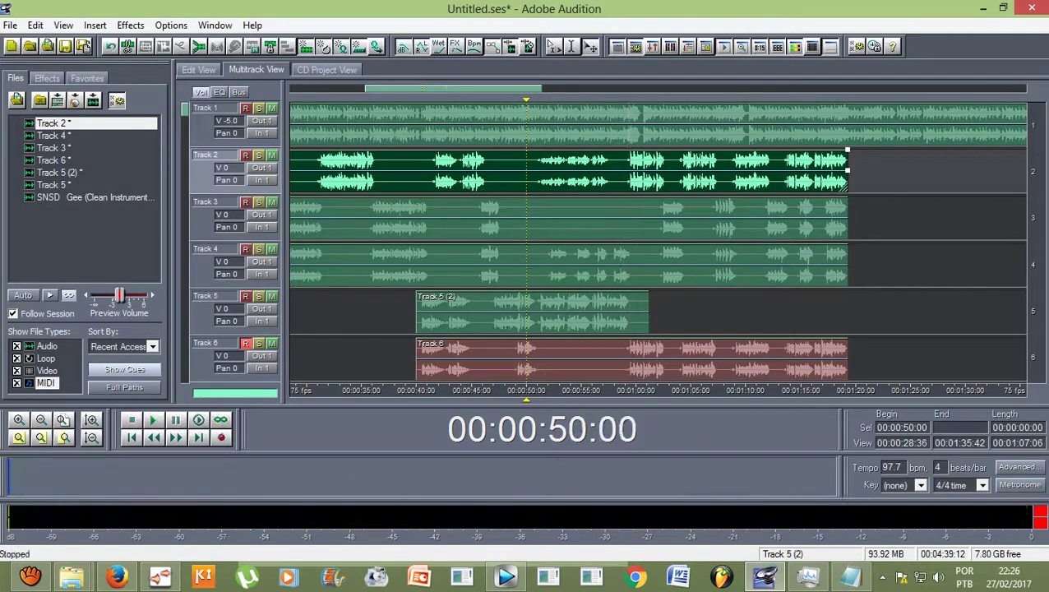
{"action": "key", "text": "space"}
{"action": "key", "text": "equal"}
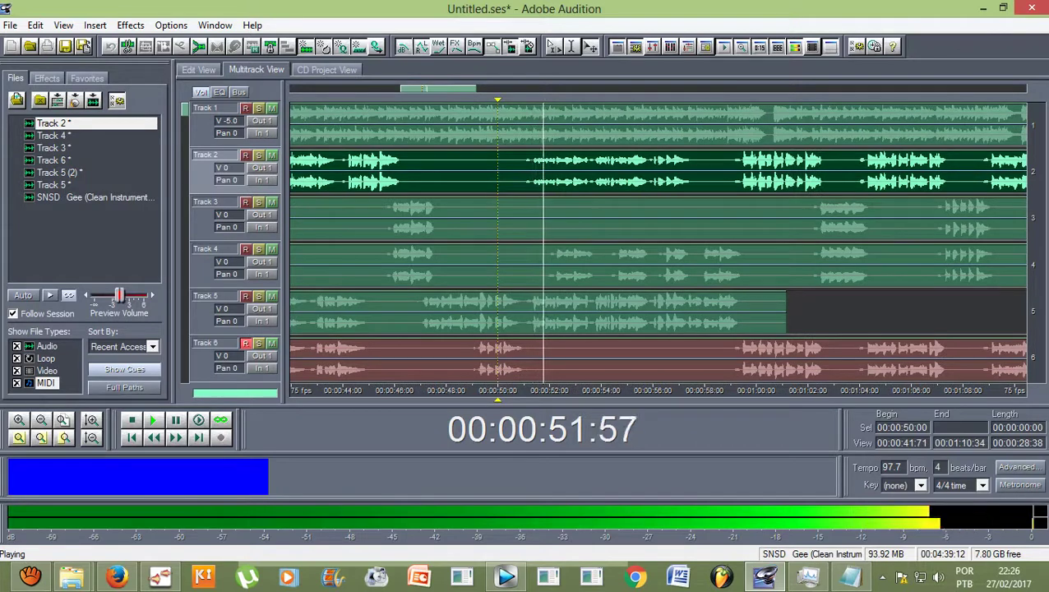
{"action": "key", "text": "space"}
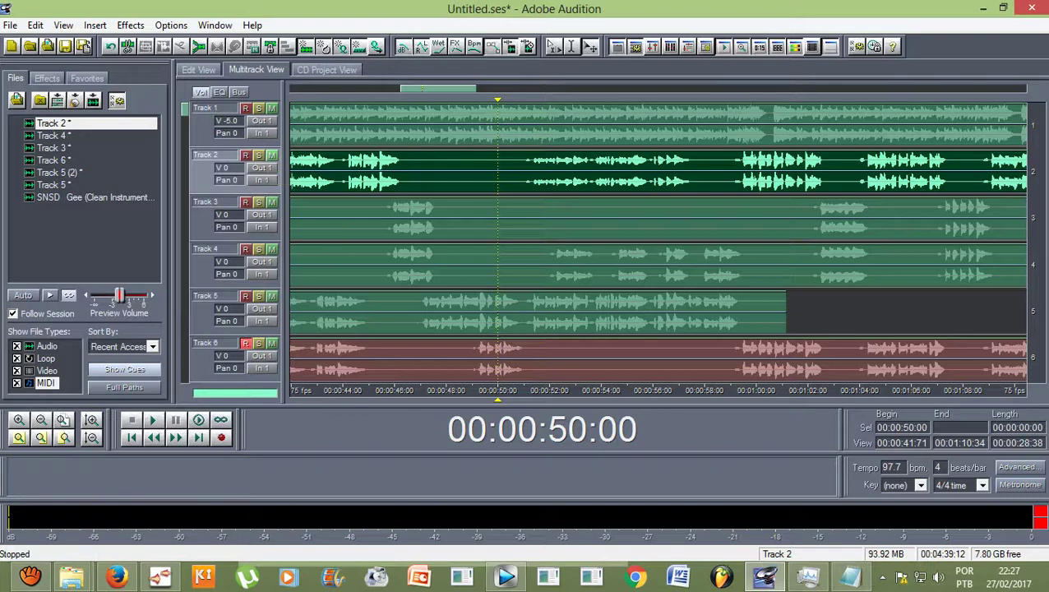
Step: Mute track 2 and play the mix again from 00:00:50:00
{"action": "left_click", "coordinate": [272, 155]}
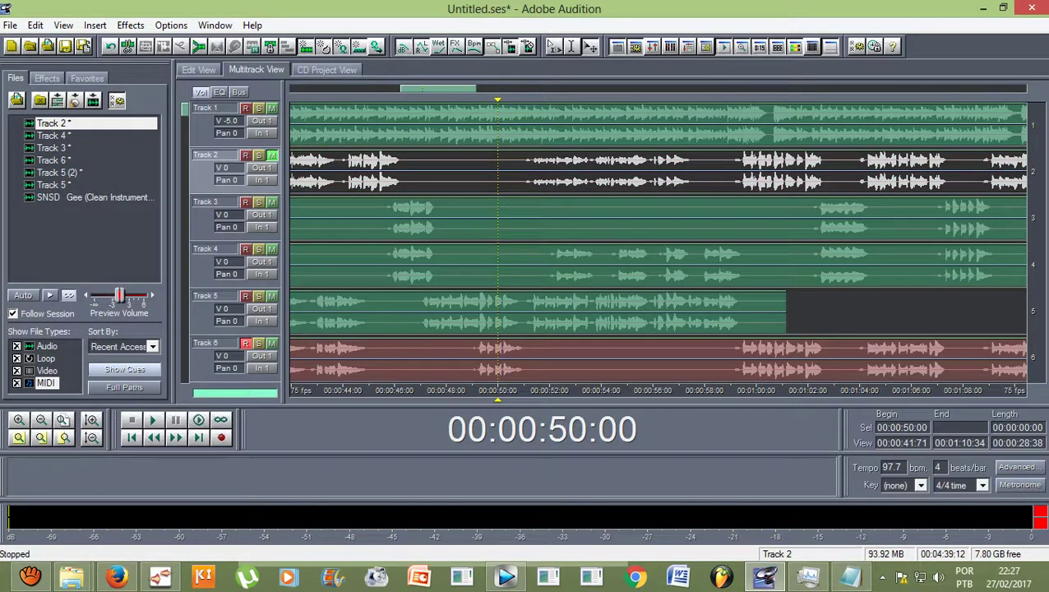
{"action": "key", "text": "space"}
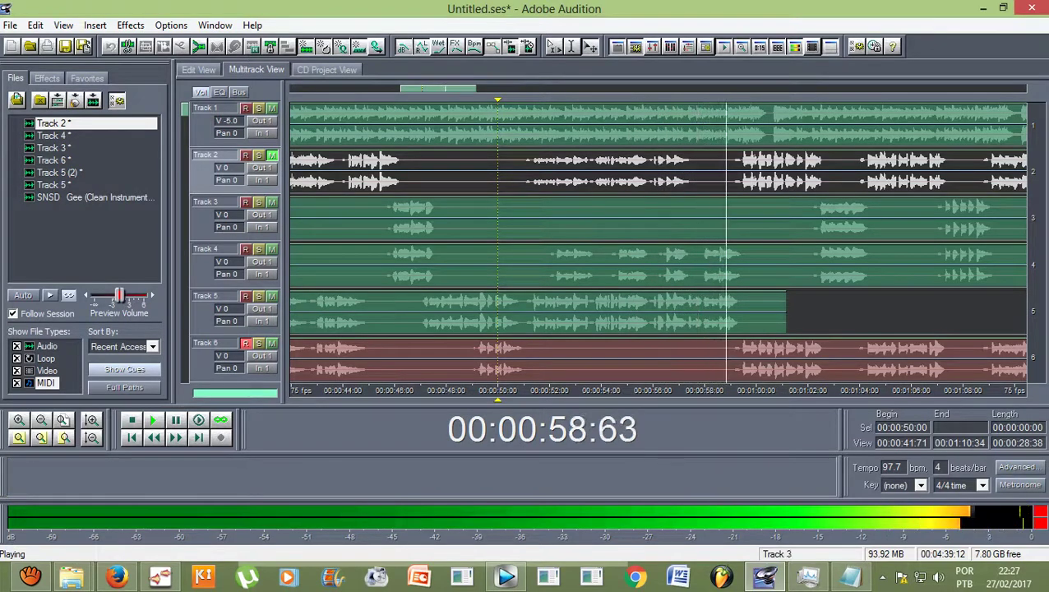
{"action": "key", "text": "space"}
Step: Open the track 2 clip for waveform editing and silence the section from about 00:00:47:06 to 00:00:58:48
{"action": "double_click", "coordinate": [587, 170]}
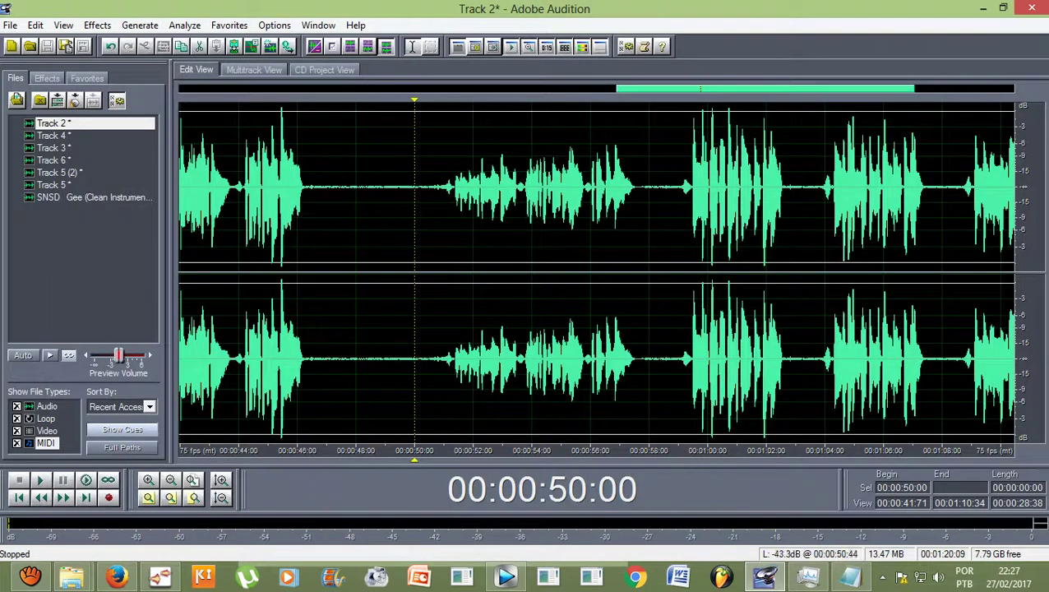
{"action": "left_click_drag", "start_coordinate": [330, 190], "coordinate": [667, 189]}
{"action": "left_click", "coordinate": [97, 24]}
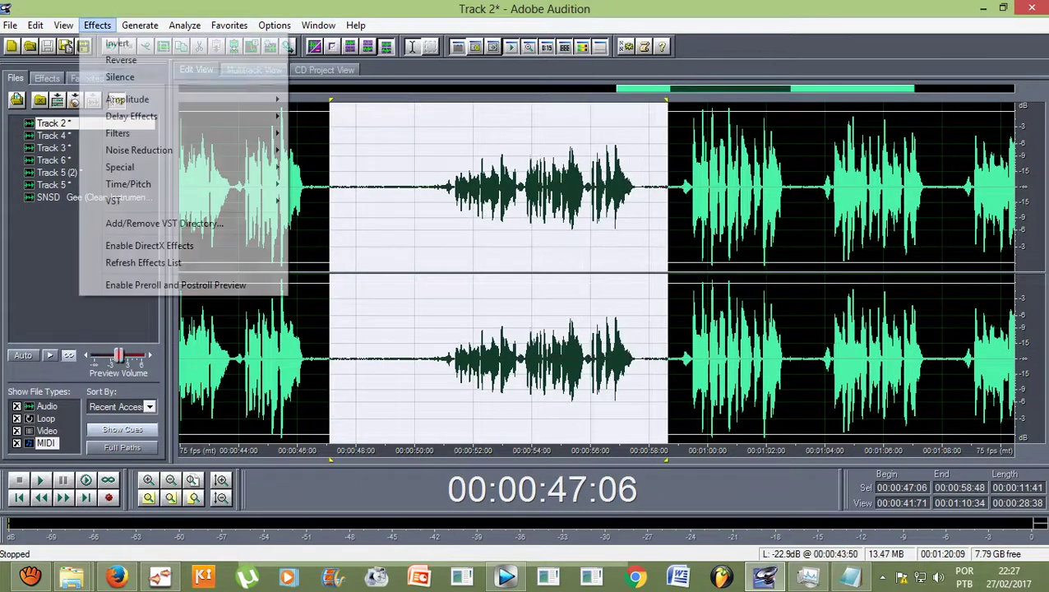
{"action": "left_click", "coordinate": [119, 77]}
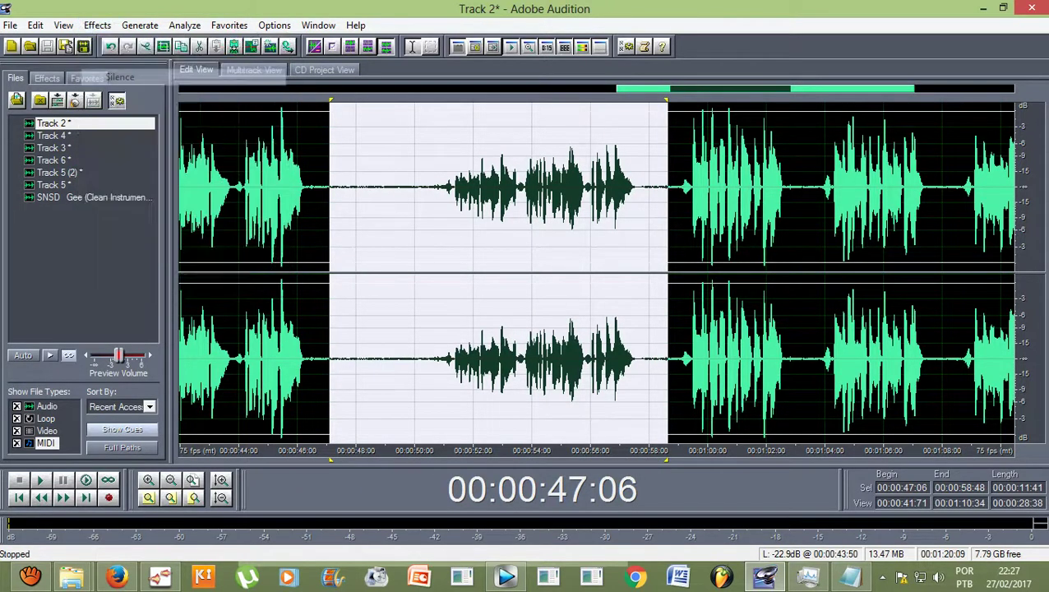
{"action": "left_click", "coordinate": [599, 189]}
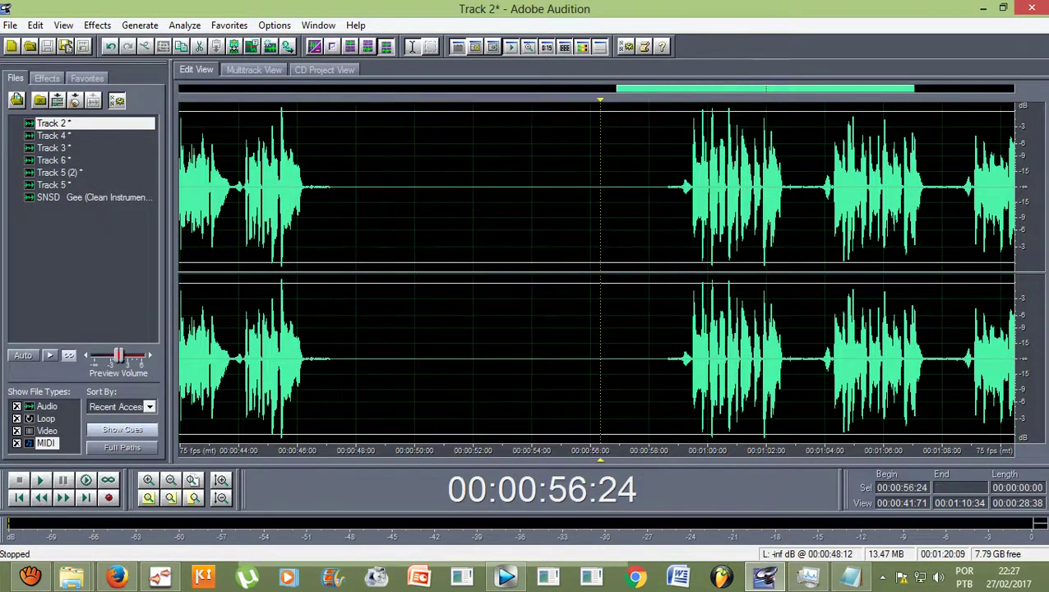
Step: Return to the multitrack session, play the mix from 00:00:58:04 and place the cursor at about 00:01:13:07
{"action": "left_click", "coordinate": [254, 70]}
{"action": "scroll", "coordinate": [658, 242], "scroll_direction": "down", "scroll_amount": 4}
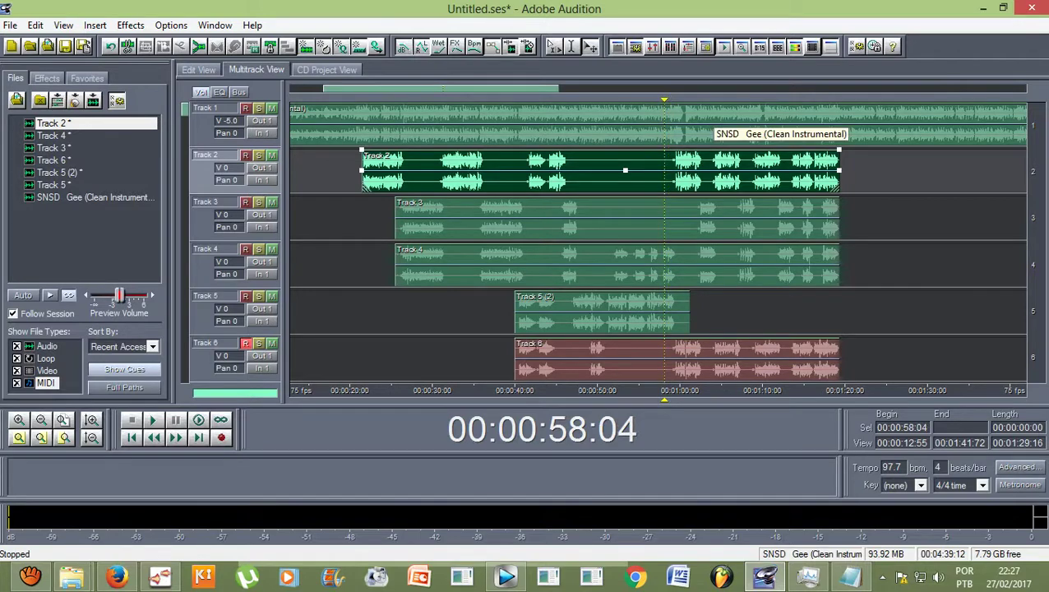
{"action": "key", "text": "space"}
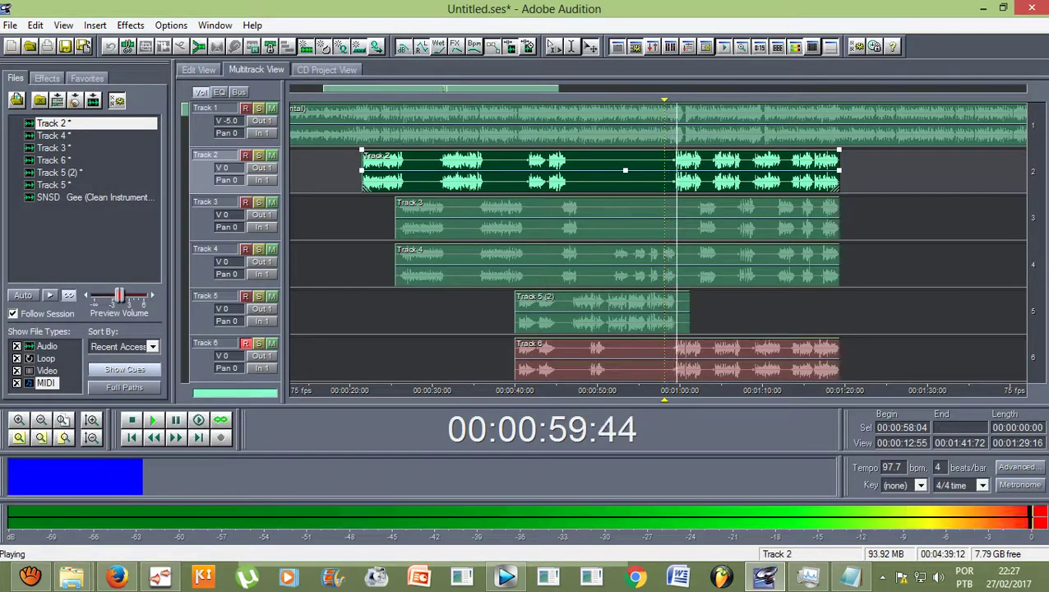
{"action": "scroll", "coordinate": [658, 242], "scroll_direction": "down", "scroll_amount": 1}
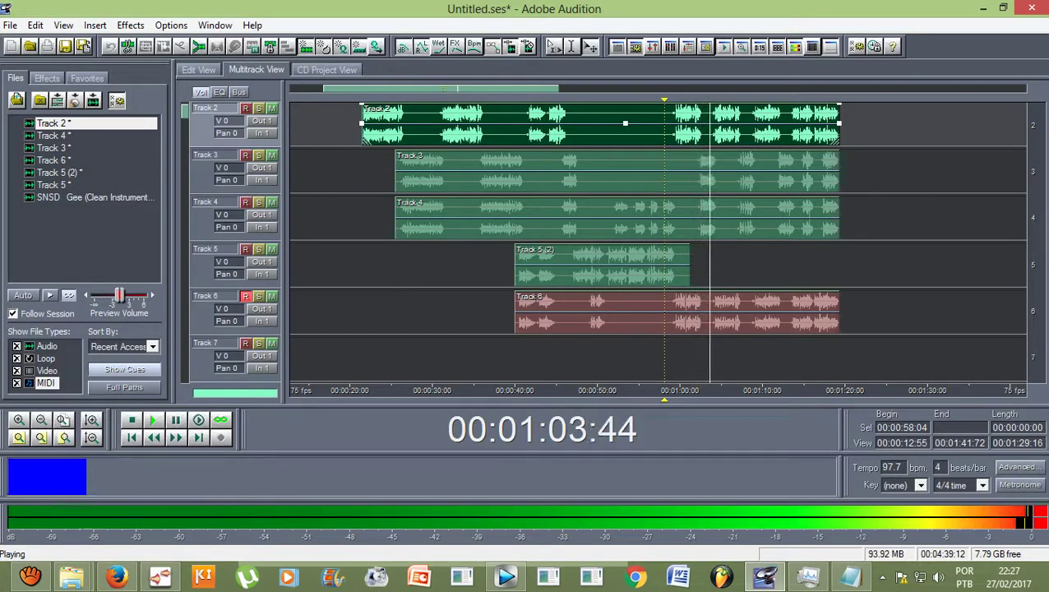
{"action": "scroll", "coordinate": [658, 243], "scroll_direction": "up", "scroll_amount": 1}
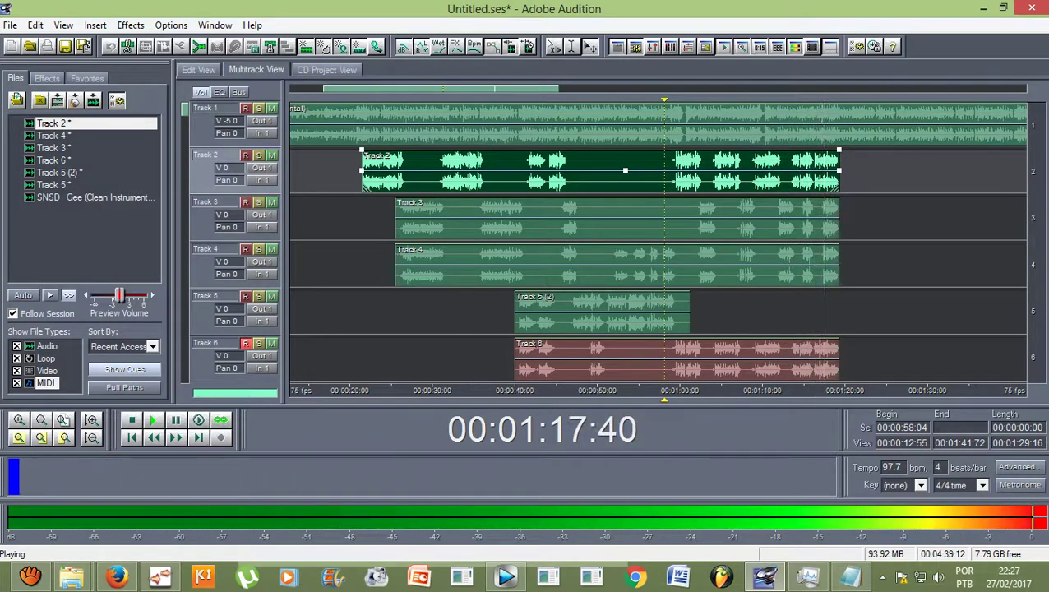
{"action": "left_click", "coordinate": [789, 171]}
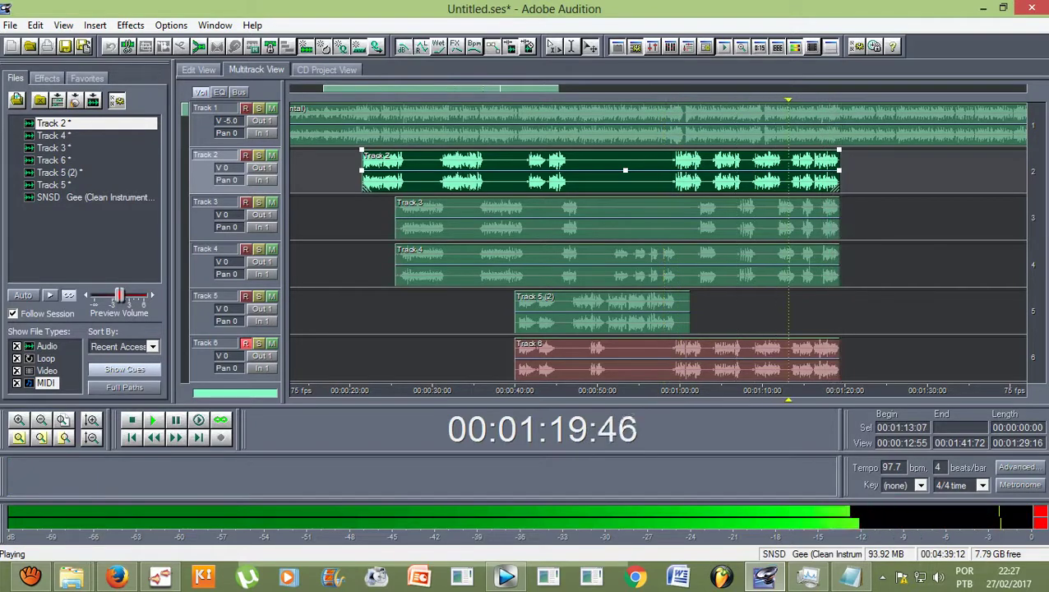
{"action": "key", "text": "space"}
Step: Trim the end of the track 3 clip to just after 00:01:14, cutting its last two phrases, and play from 00:01:13:07
{"action": "scroll", "coordinate": [826, 171], "scroll_direction": "up", "scroll_amount": 6}
{"action": "left_click", "coordinate": [481, 217]}
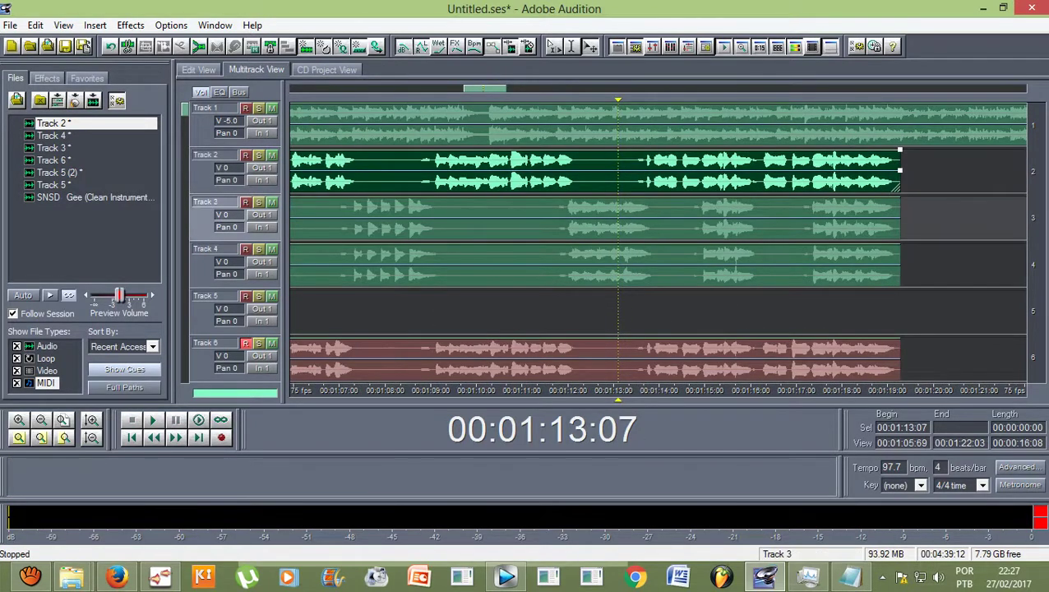
{"action": "left_click", "coordinate": [482, 171]}
{"action": "left_click", "coordinate": [482, 217]}
{"action": "left_click", "coordinate": [482, 254]}
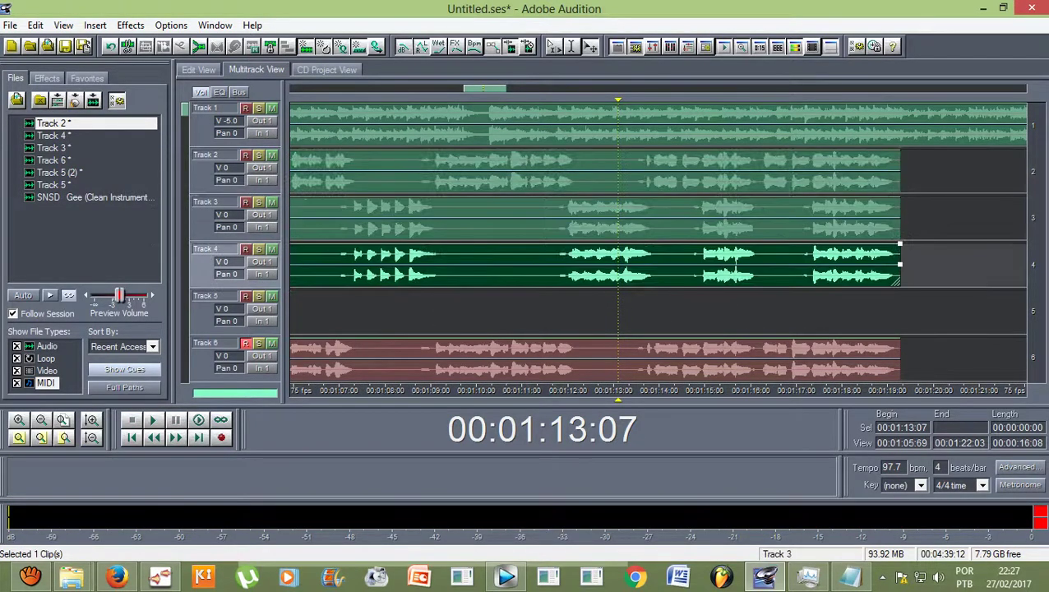
{"action": "key", "text": "Up"}
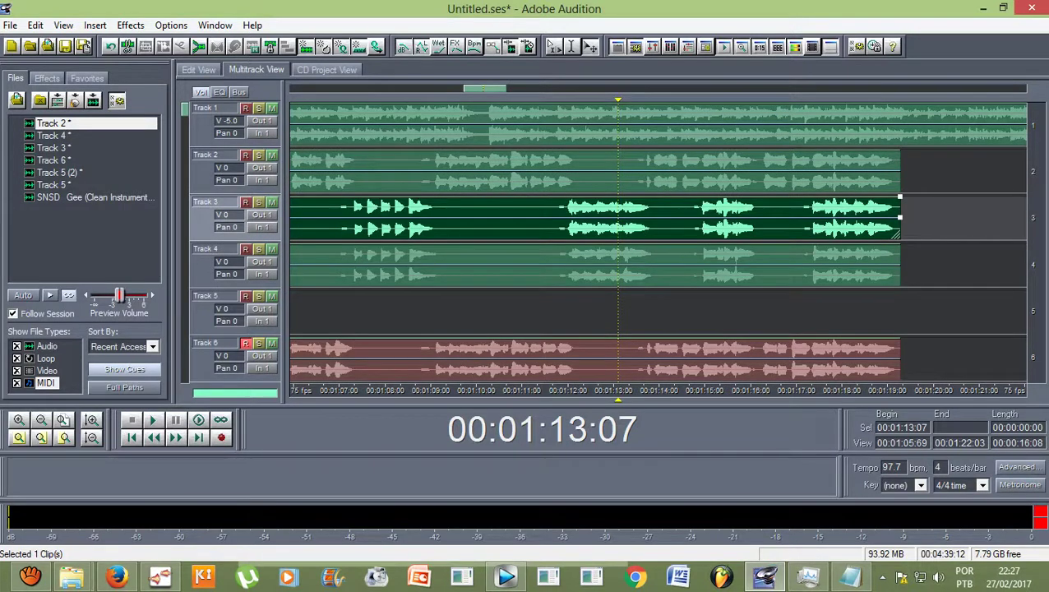
{"action": "left_click_drag", "start_coordinate": [900, 218], "coordinate": [691, 218]}
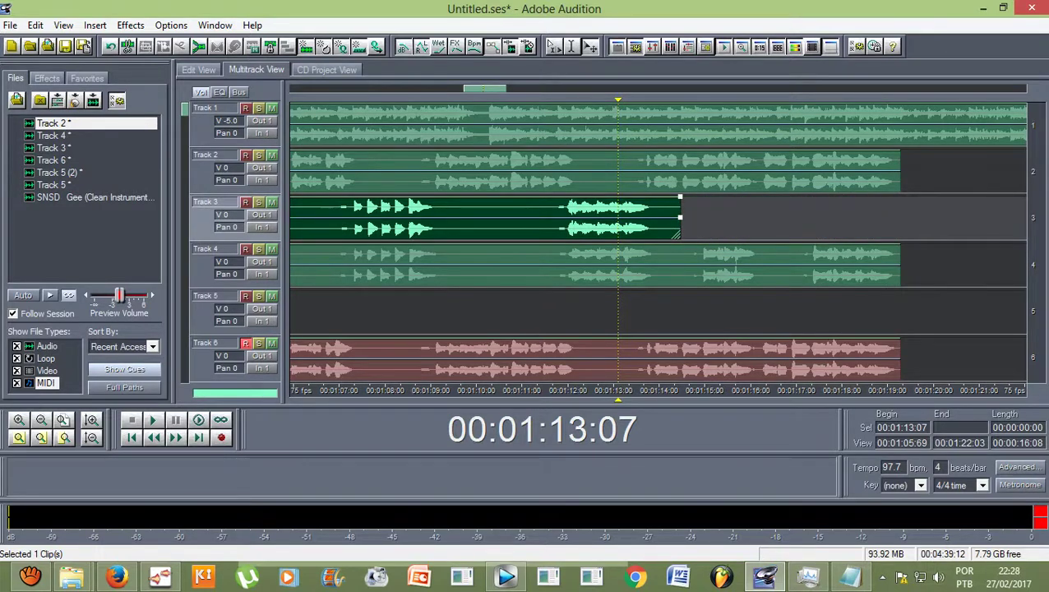
{"action": "key", "text": "space"}
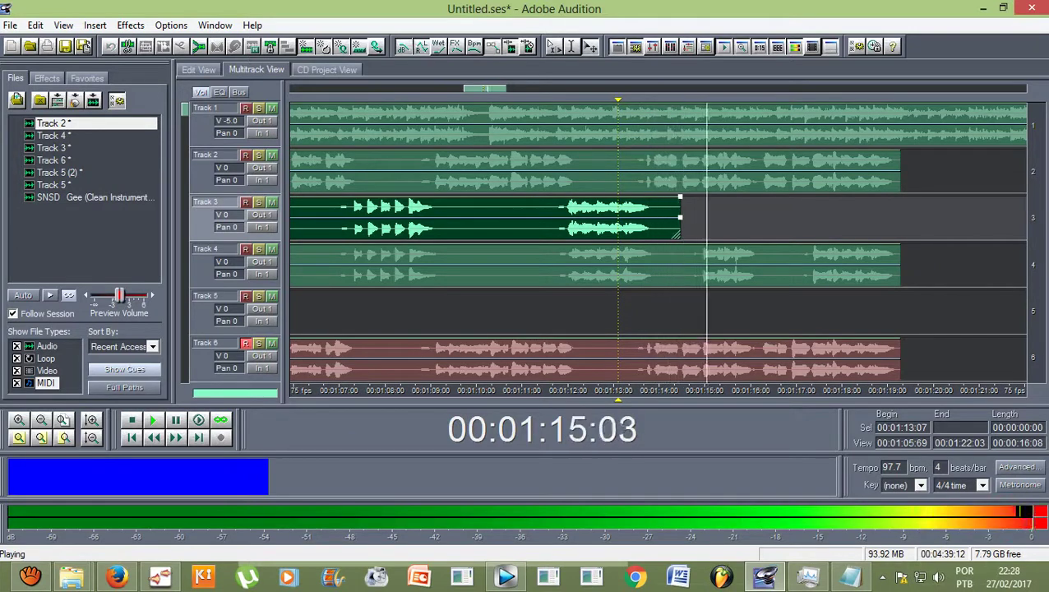
{"action": "key", "text": "space"}
Step: Trim the end of the track 4 clip to just after 00:01:14, cutting its last two phrases, and play from 00:01:13:07
{"action": "left_click", "coordinate": [736, 261]}
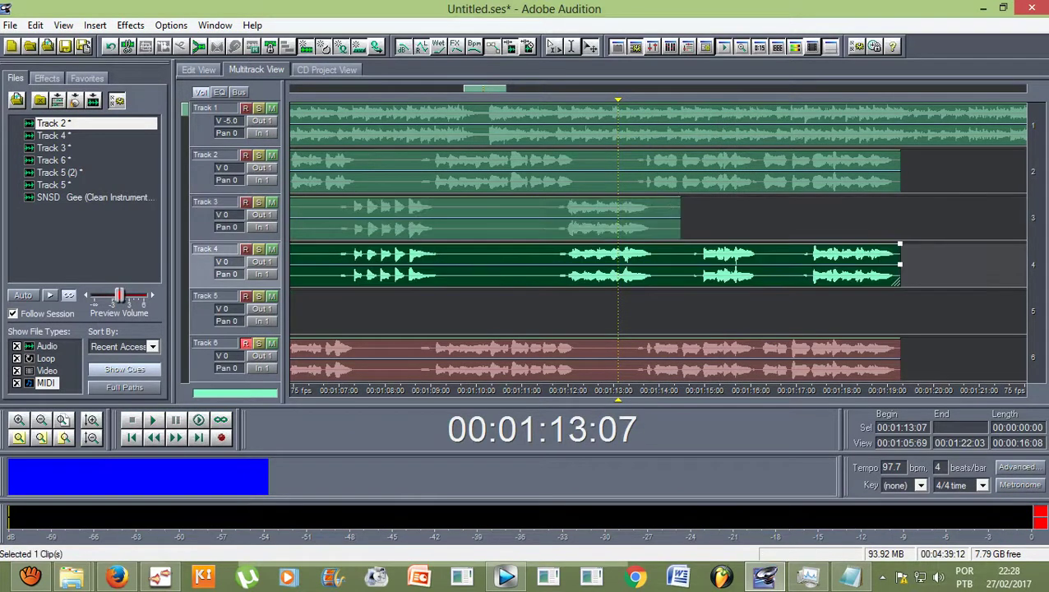
{"action": "left_click_drag", "start_coordinate": [900, 263], "coordinate": [687, 263]}
{"action": "key", "text": "space"}
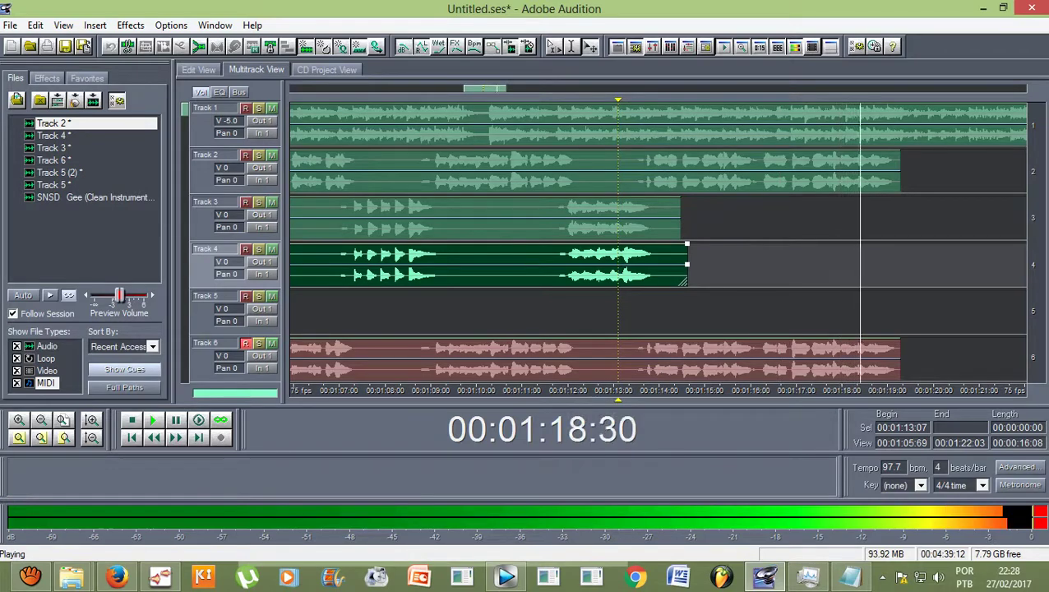
{"action": "key", "text": "space"}
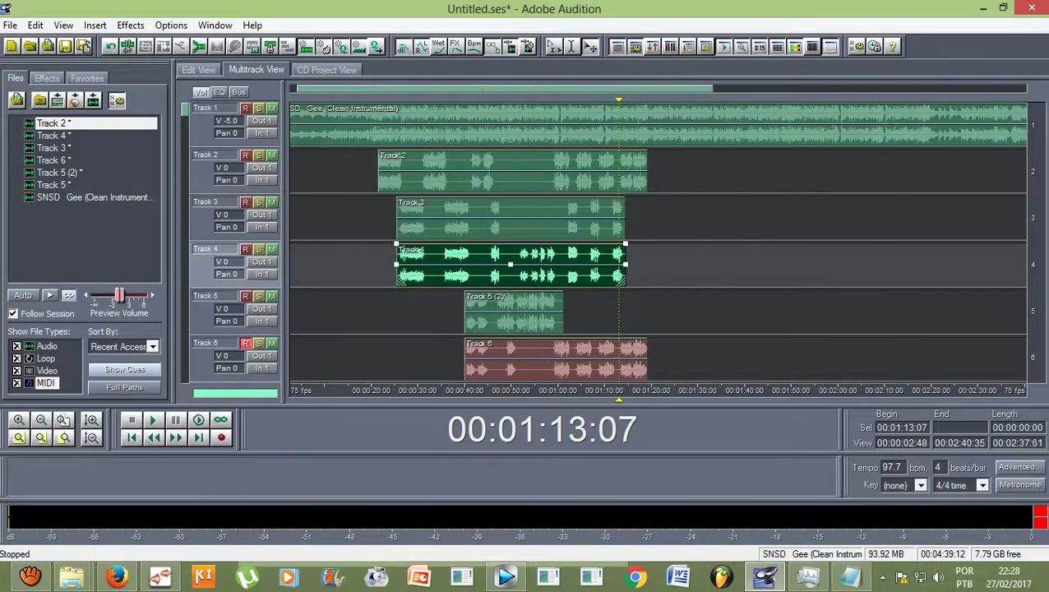
Step: Select the track 5 clip and move the cursor to its start at 00:00:40:00
{"action": "scroll", "coordinate": [658, 241], "scroll_direction": "down", "scroll_amount": 1}
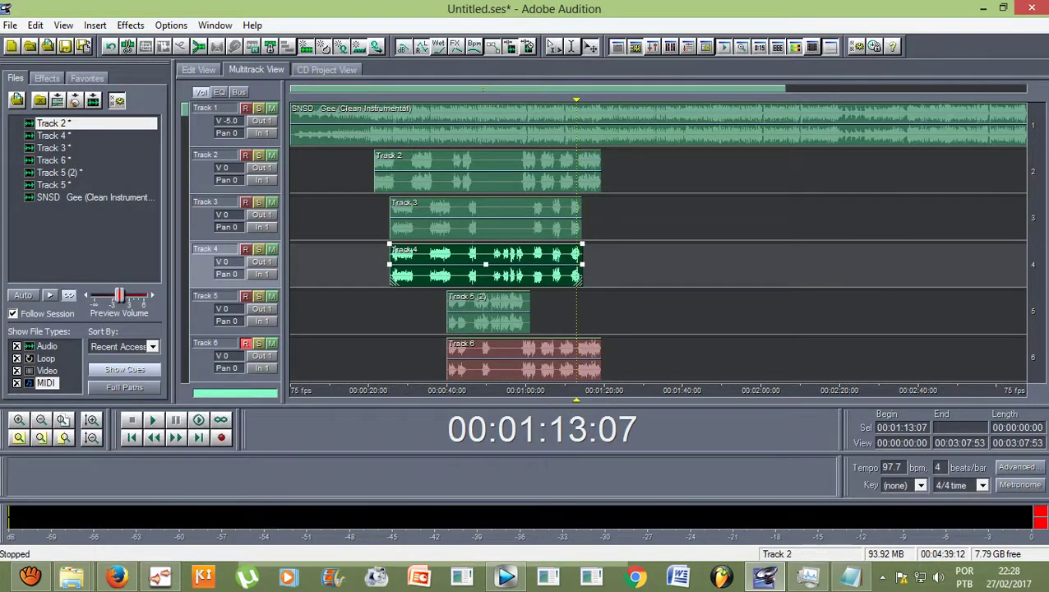
{"action": "scroll", "coordinate": [658, 239], "scroll_direction": "down", "scroll_amount": 1}
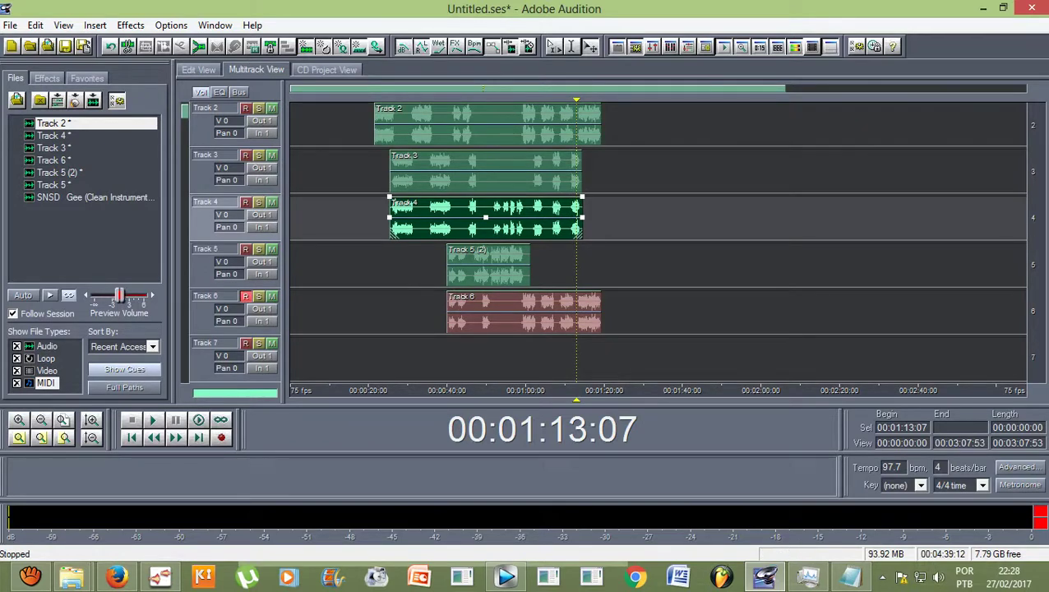
{"action": "left_click", "coordinate": [482, 251]}
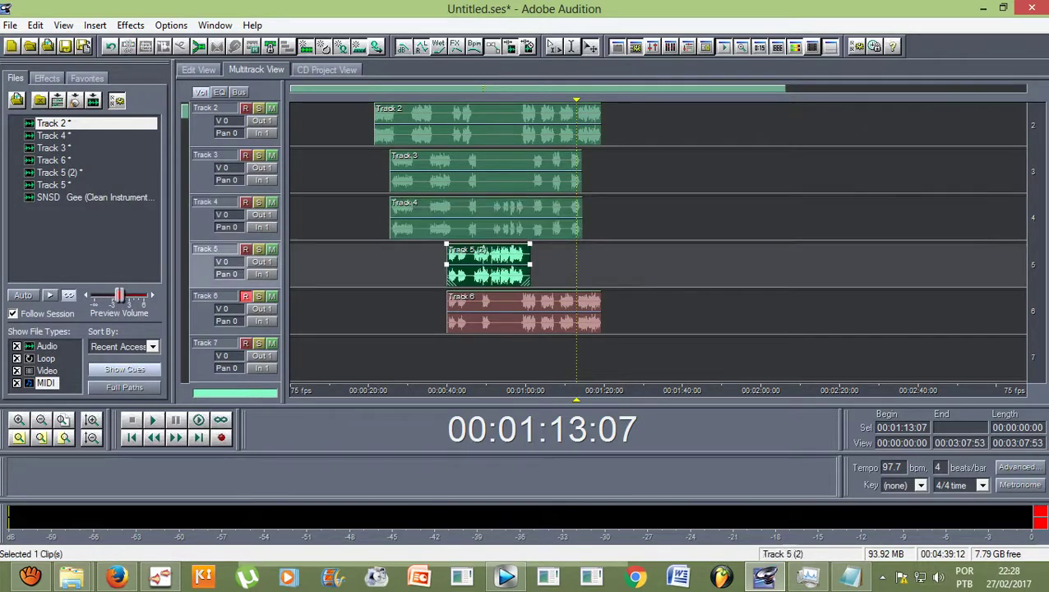
{"action": "left_click_drag", "start_coordinate": [576, 400], "coordinate": [447, 399]}
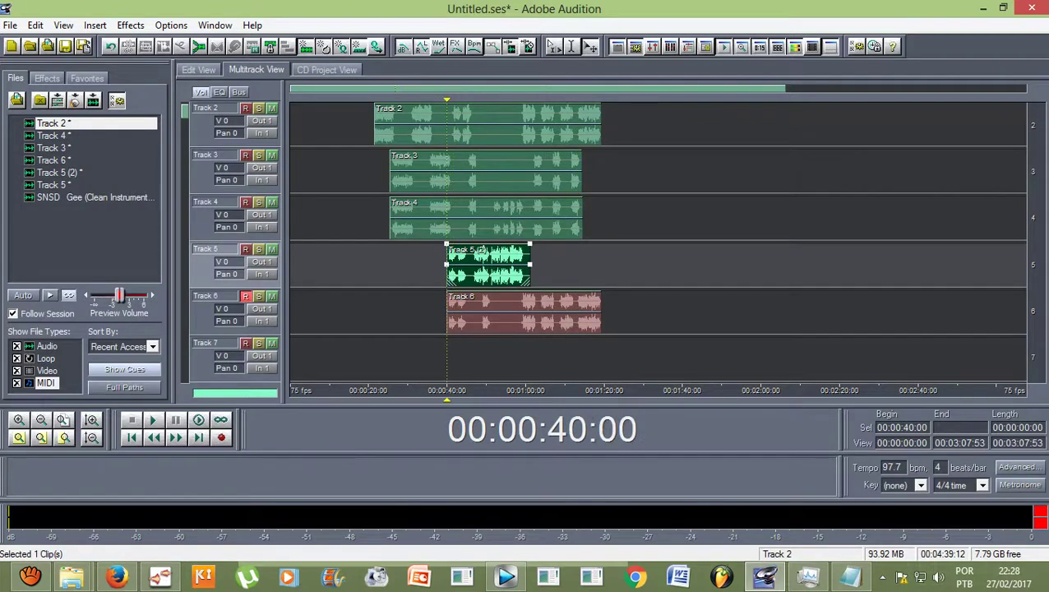
Step: Select the vocal clips one after another from track 6 up to track 2 to review the layers
{"action": "left_click", "coordinate": [482, 311]}
{"action": "left_click", "coordinate": [482, 263]}
{"action": "left_click", "coordinate": [482, 215]}
{"action": "key", "text": "Up"}
{"action": "key", "text": "Up"}
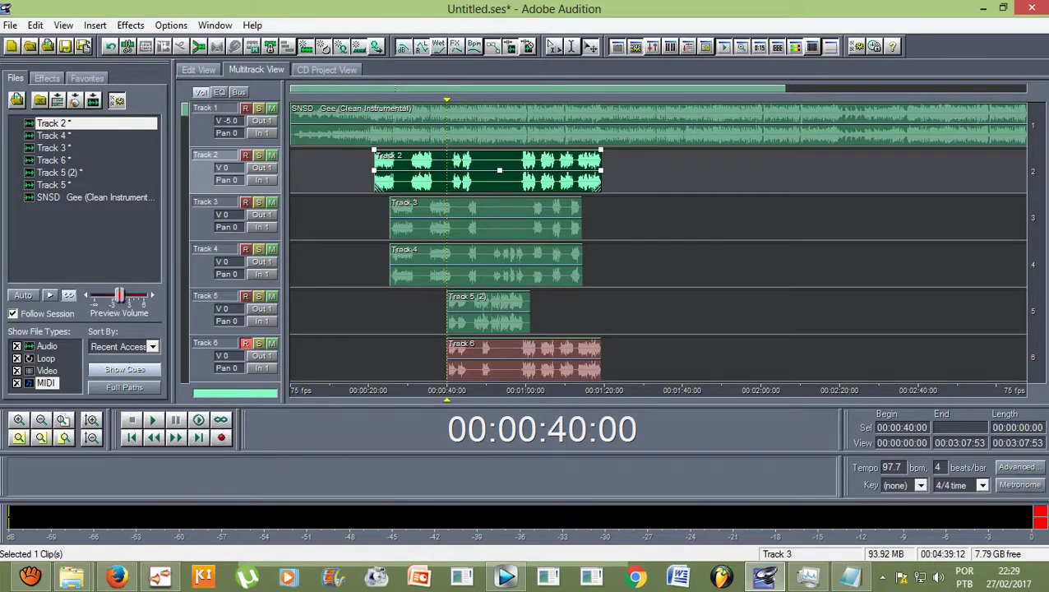
Step: Add the clips on tracks 3 to 6 to the track 2 selection, set the cursor to 00:00:21:37 and mix down the selected waves
{"action": "left_click", "coordinate": [485, 217], "text": "ctrl"}
{"action": "left_click", "coordinate": [485, 264], "text": "ctrl"}
{"action": "left_click", "coordinate": [485, 311], "text": "ctrl"}
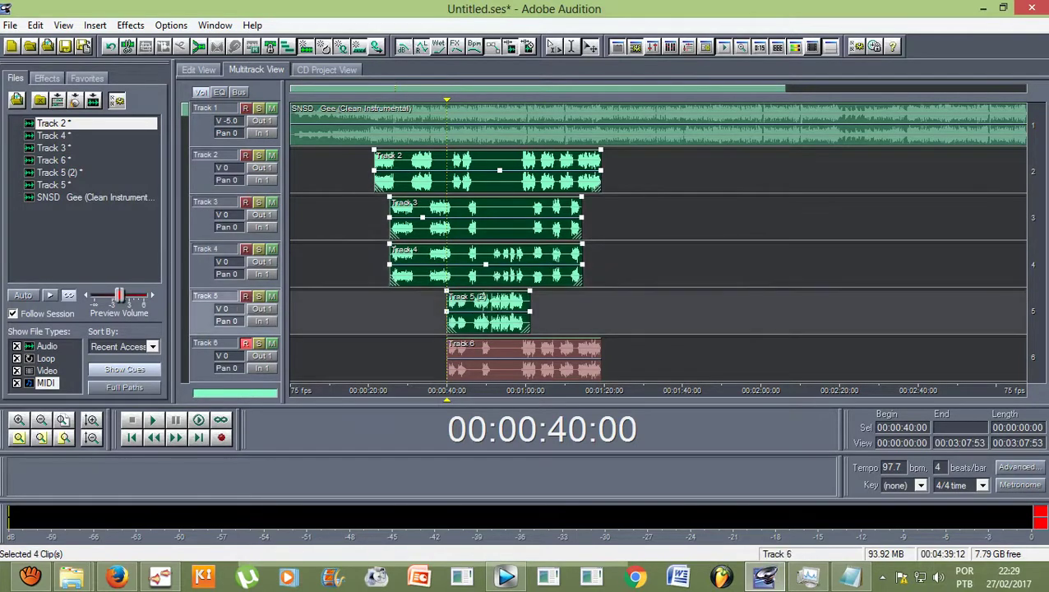
{"action": "left_click", "coordinate": [486, 358], "text": "ctrl"}
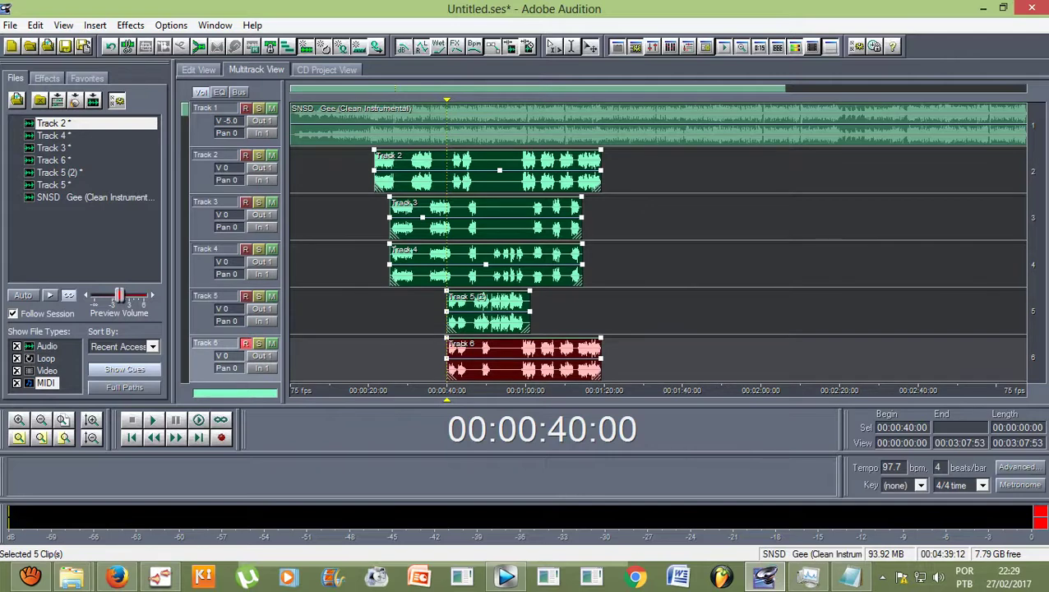
{"action": "left_click_drag", "start_coordinate": [447, 99], "coordinate": [374, 100]}
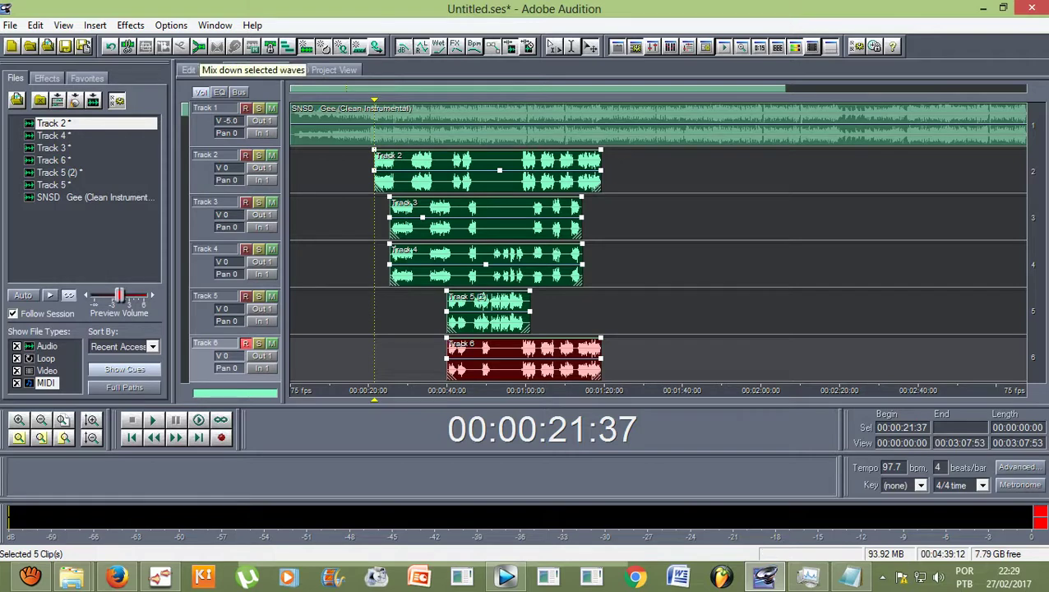
{"action": "left_click", "coordinate": [198, 46]}
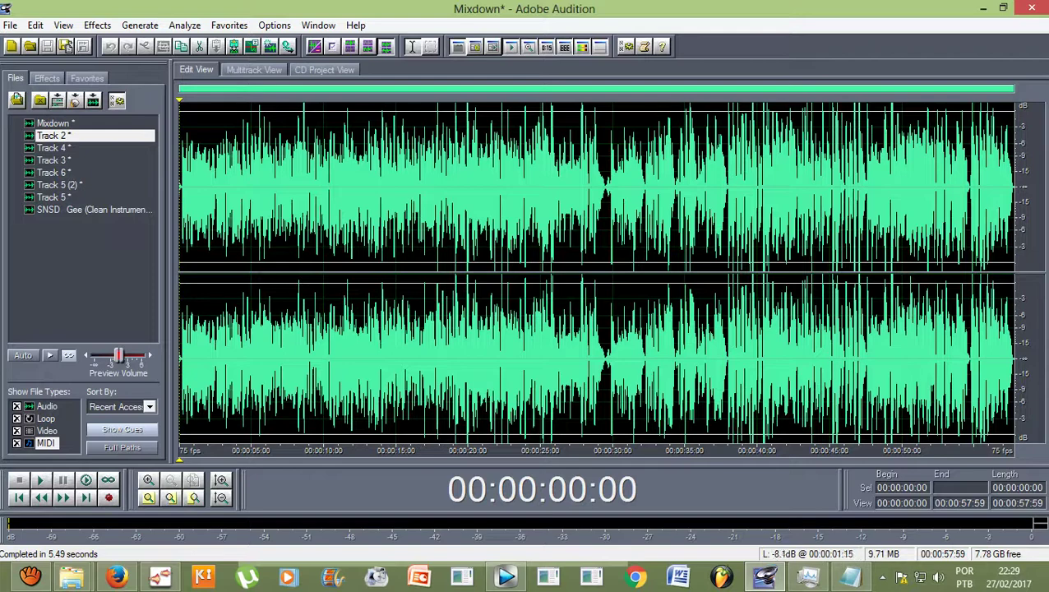
Step: Apply Studio Reverb to the entire mixdown waveform with the Vocal Reverb (medium) preset
{"action": "left_click_drag", "start_coordinate": [180, 189], "coordinate": [1014, 189]}
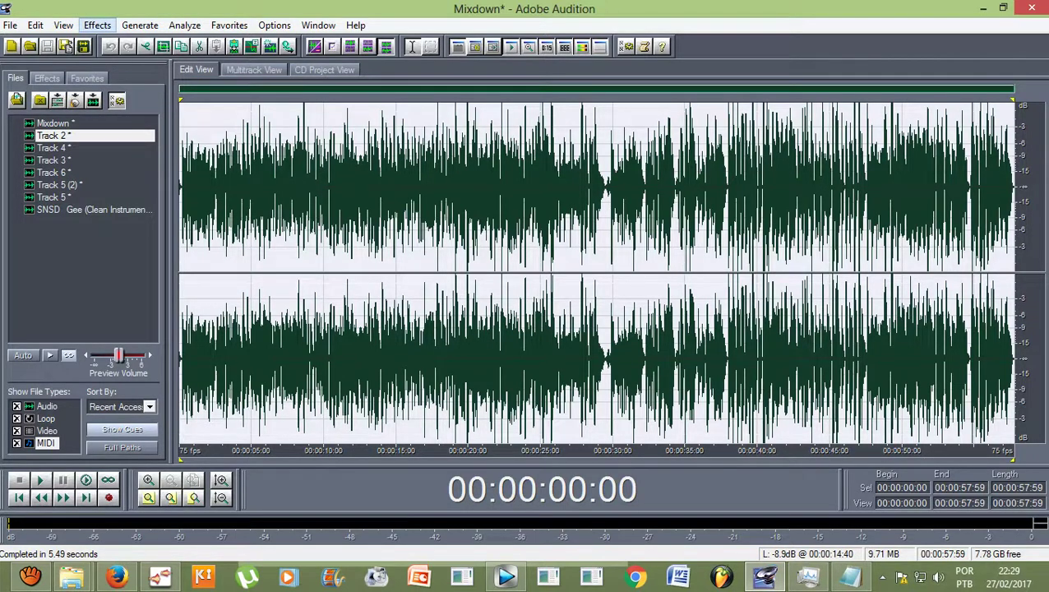
{"action": "left_click", "coordinate": [97, 25]}
{"action": "mouse_move", "coordinate": [132, 116]}
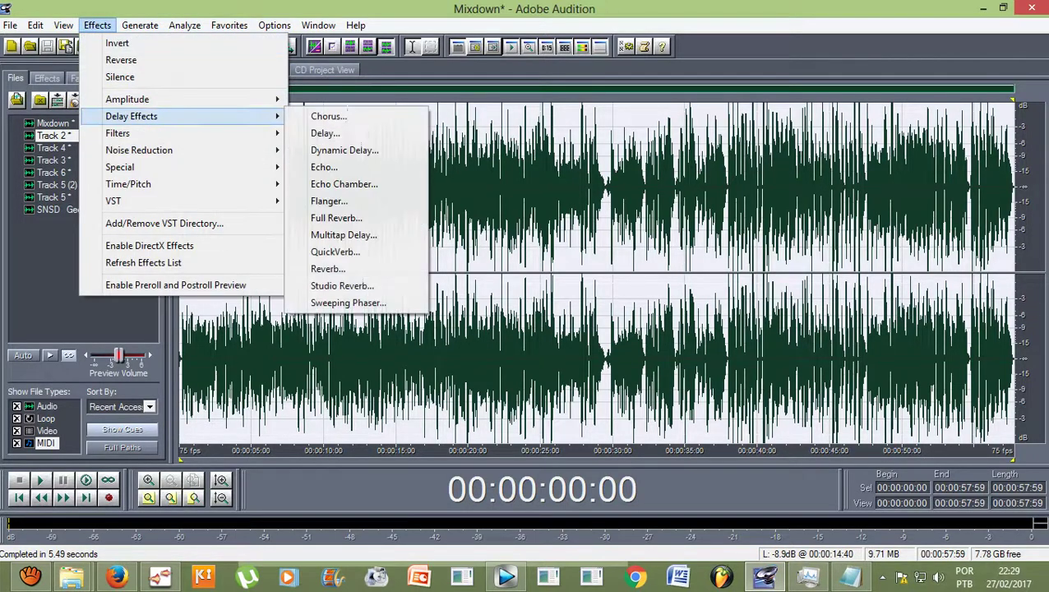
{"action": "left_click", "coordinate": [342, 285]}
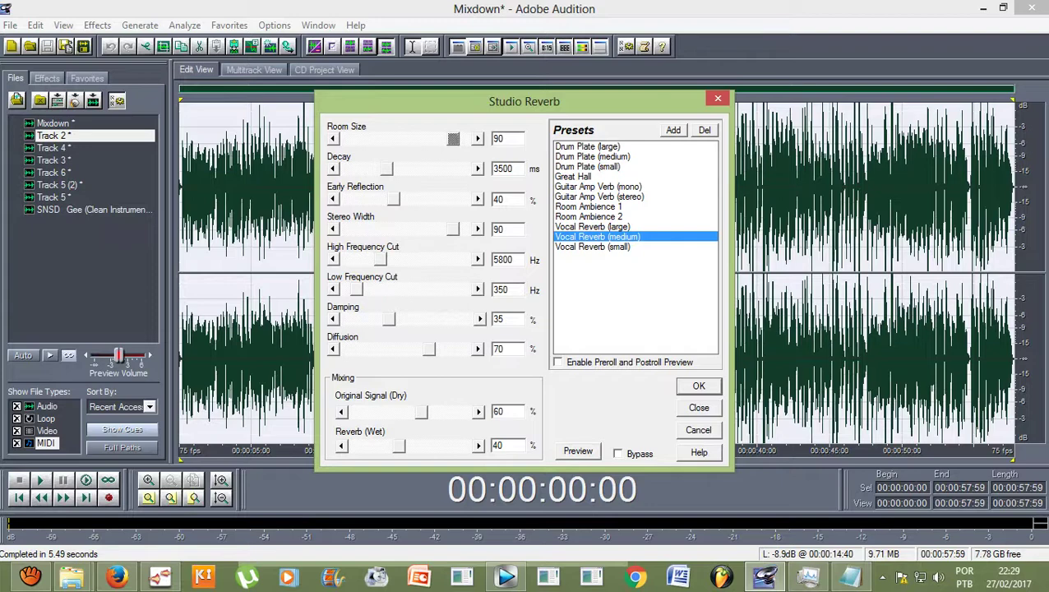
{"action": "left_click", "coordinate": [699, 386]}
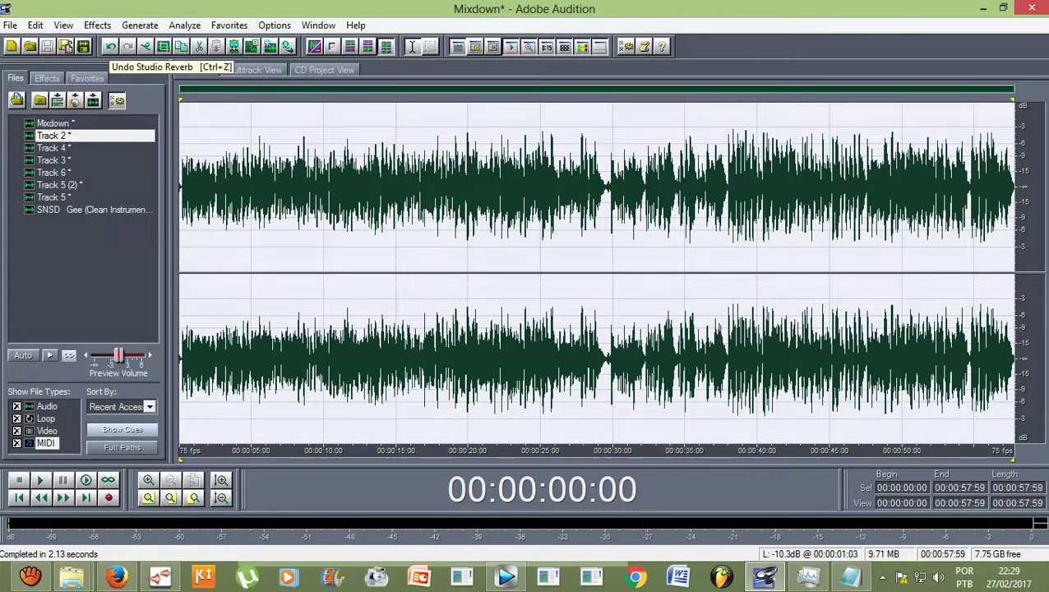
Step: Compare the mixdown without and with Studio Reverb by undoing it for one playback and redoing it for another
{"action": "left_click", "coordinate": [110, 47]}
{"action": "key", "text": "space"}
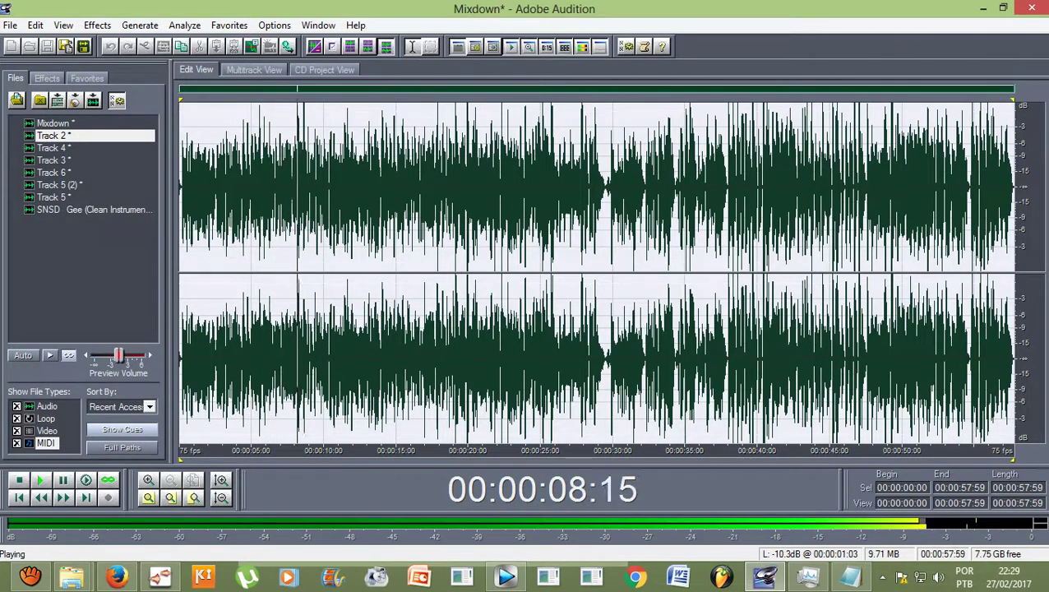
{"action": "key", "text": "space"}
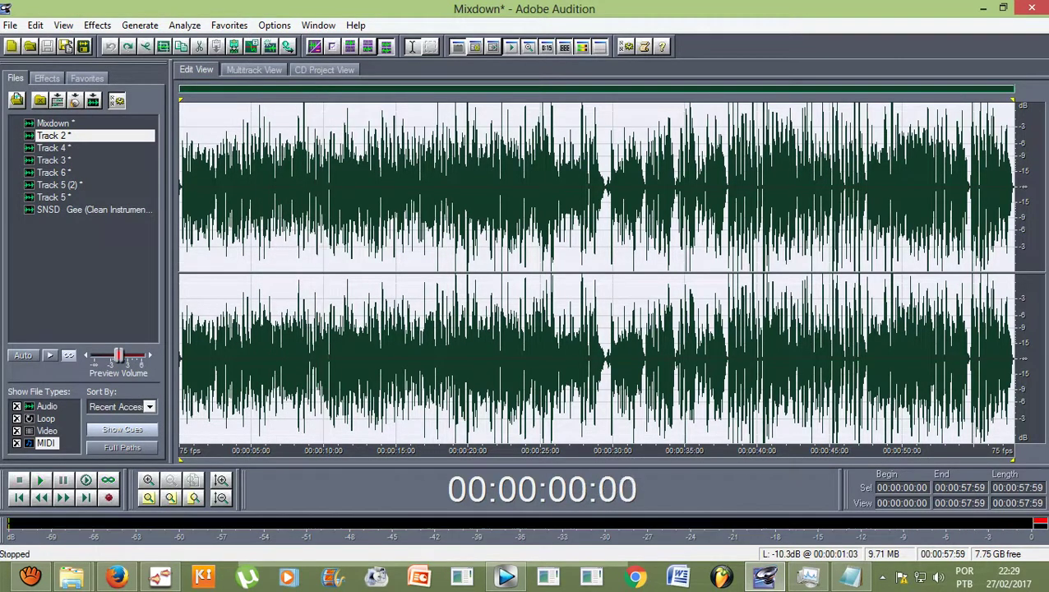
{"action": "left_click", "coordinate": [127, 46]}
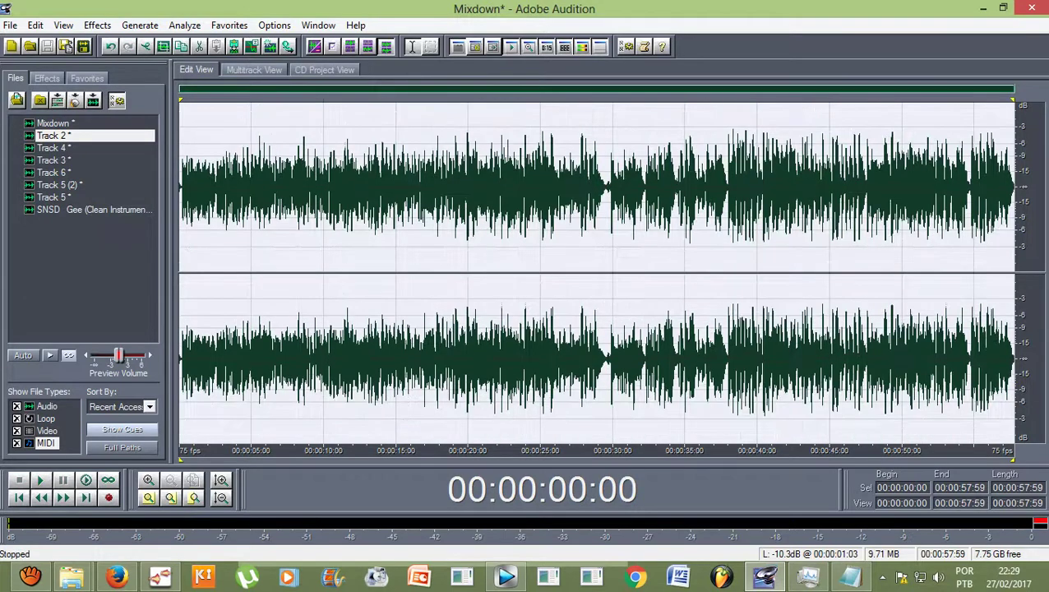
{"action": "key", "text": "space"}
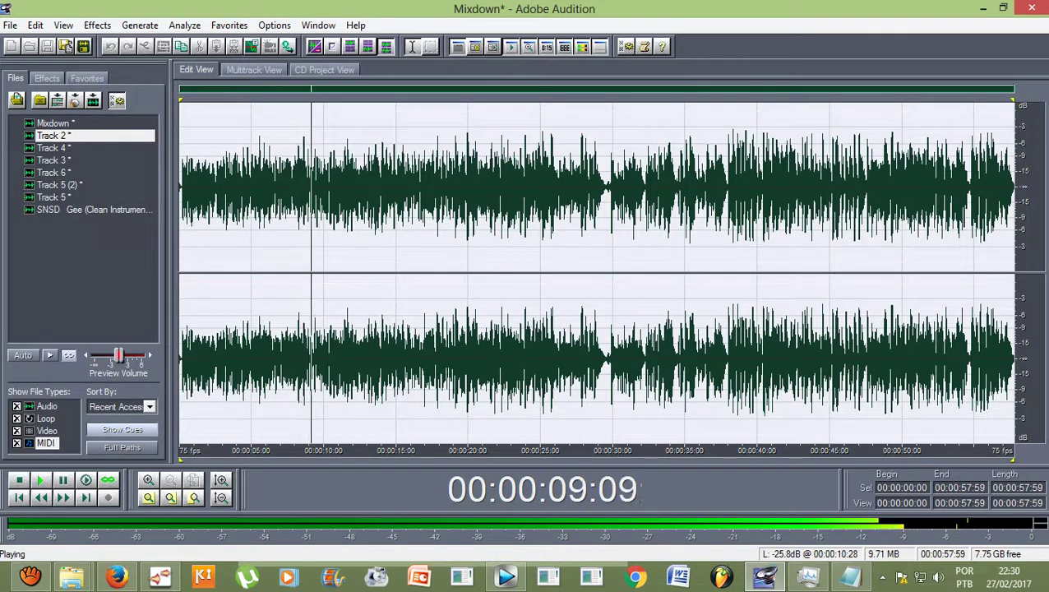
{"action": "key", "text": "space"}
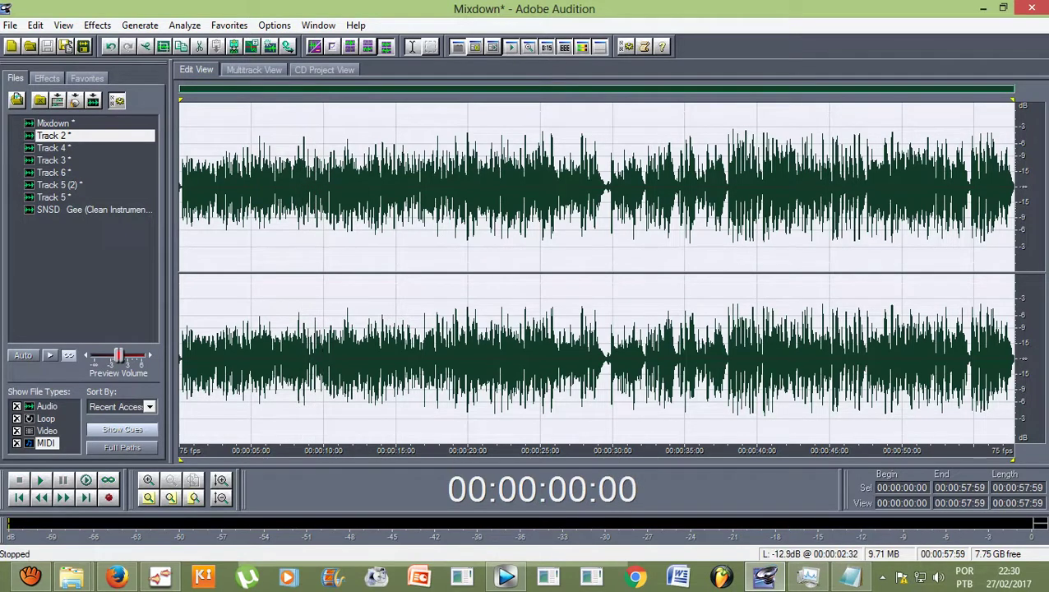
Step: Amplify the entire mixdown waveform by 3.38 dB on both channels with Amplify/Fade
{"action": "left_click", "coordinate": [196, 186]}
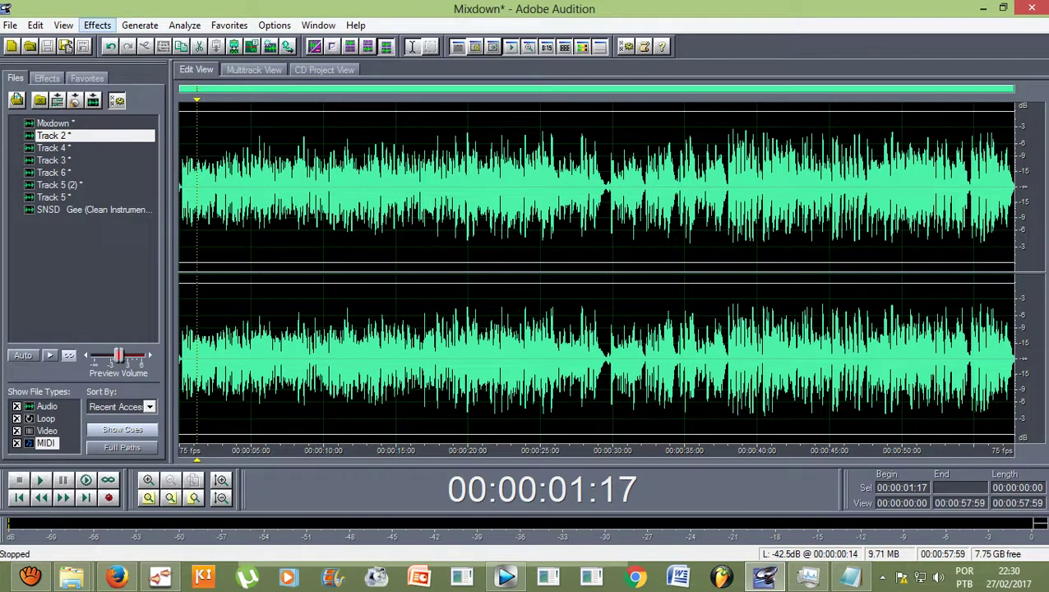
{"action": "key", "text": "Home"}
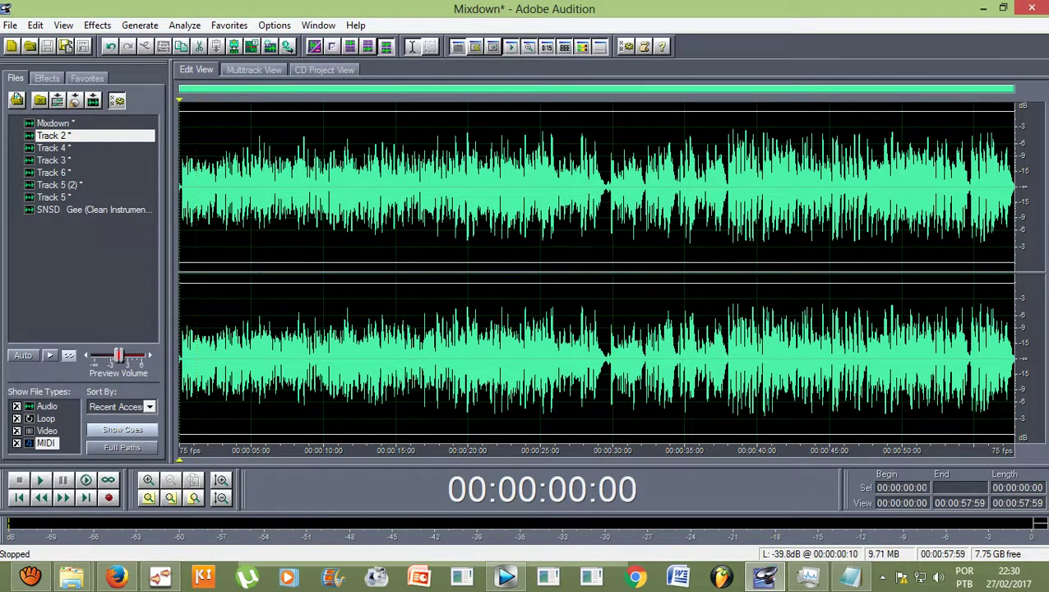
{"action": "key", "text": "ctrl+a"}
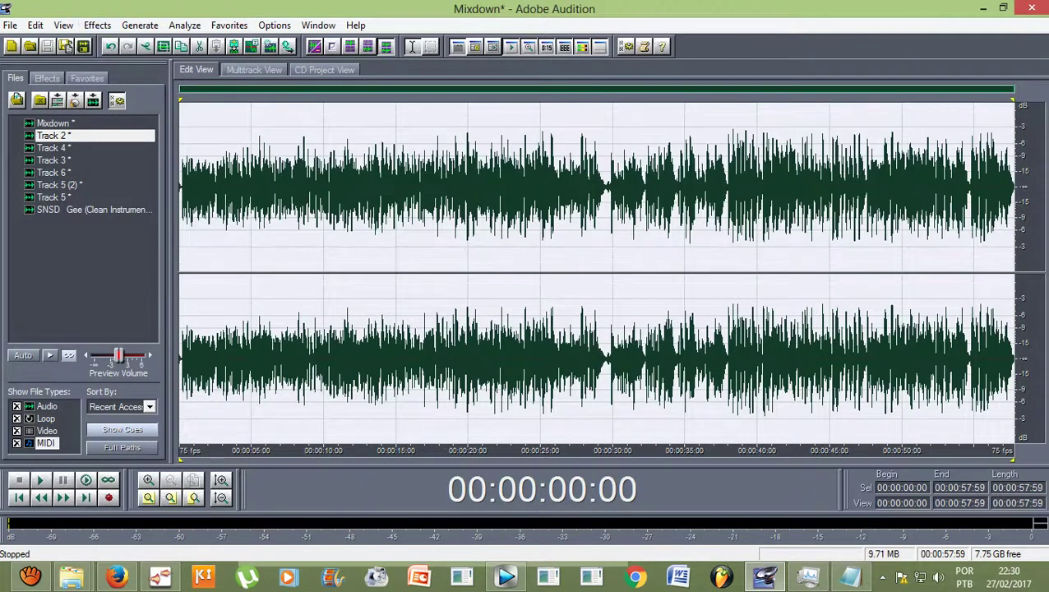
{"action": "left_click", "coordinate": [97, 25]}
{"action": "mouse_move", "coordinate": [140, 96]}
{"action": "left_click", "coordinate": [342, 99]}
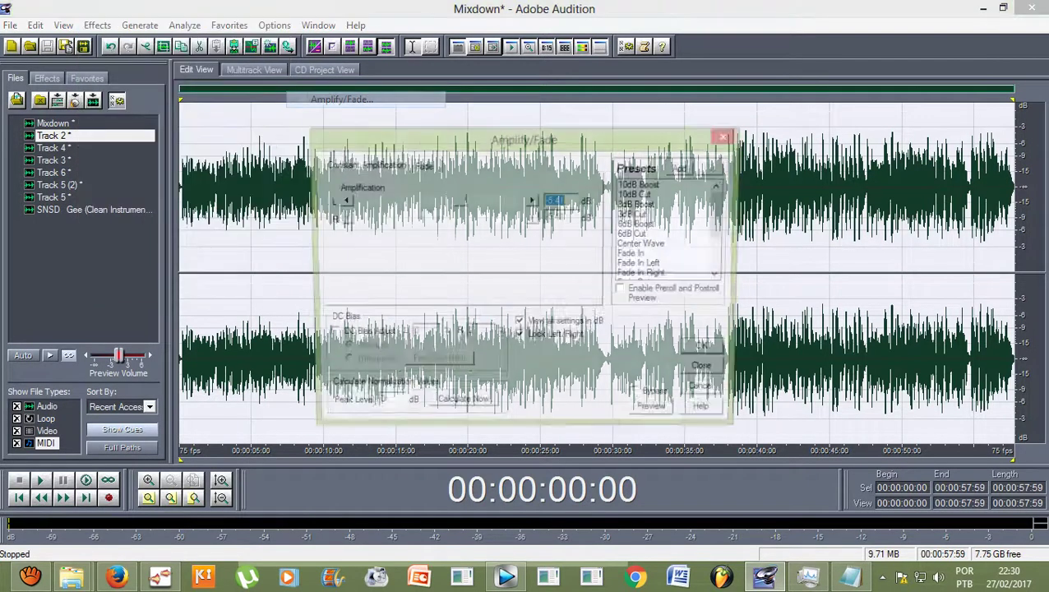
{"action": "left_click_drag", "start_coordinate": [459, 200], "coordinate": [469, 200]}
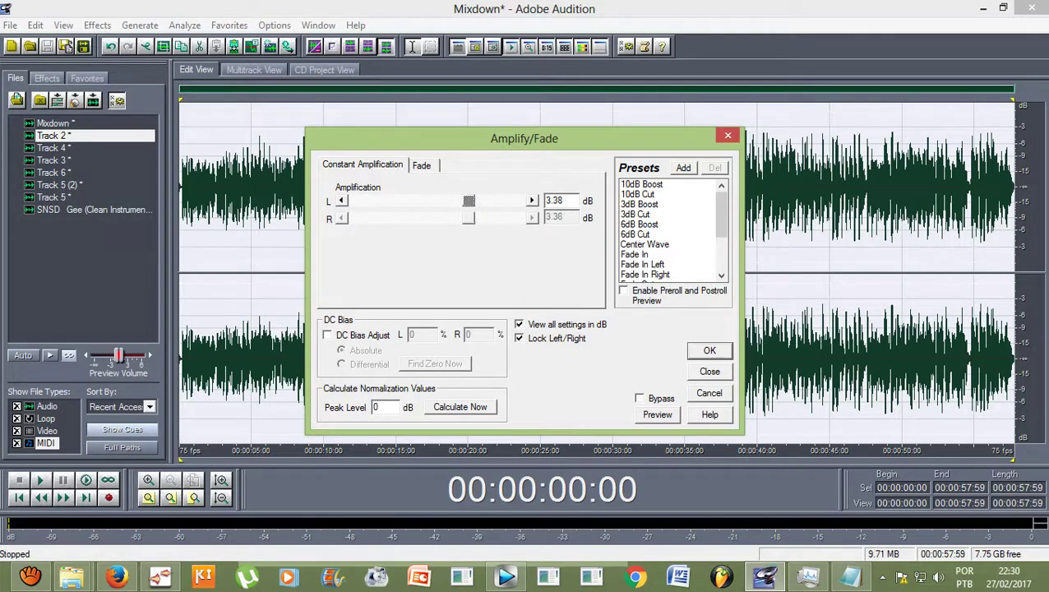
{"action": "left_click", "coordinate": [709, 351]}
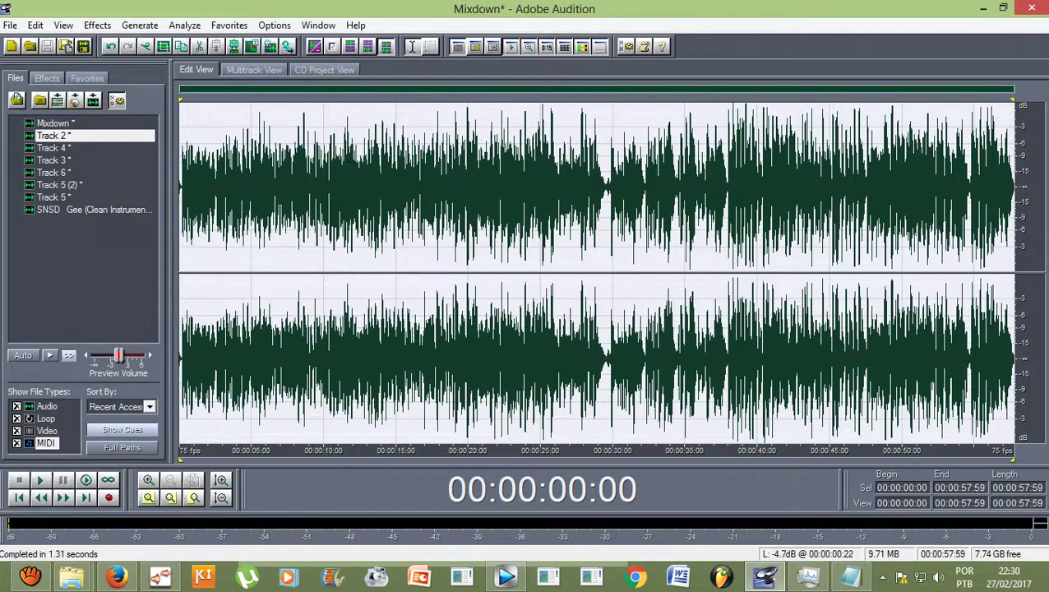
Step: Return to the start of the mixdown and briefly play it to check the amplified level
{"action": "left_click_drag", "start_coordinate": [180, 145], "coordinate": [1014, 145]}
{"action": "left_click", "coordinate": [411, 144]}
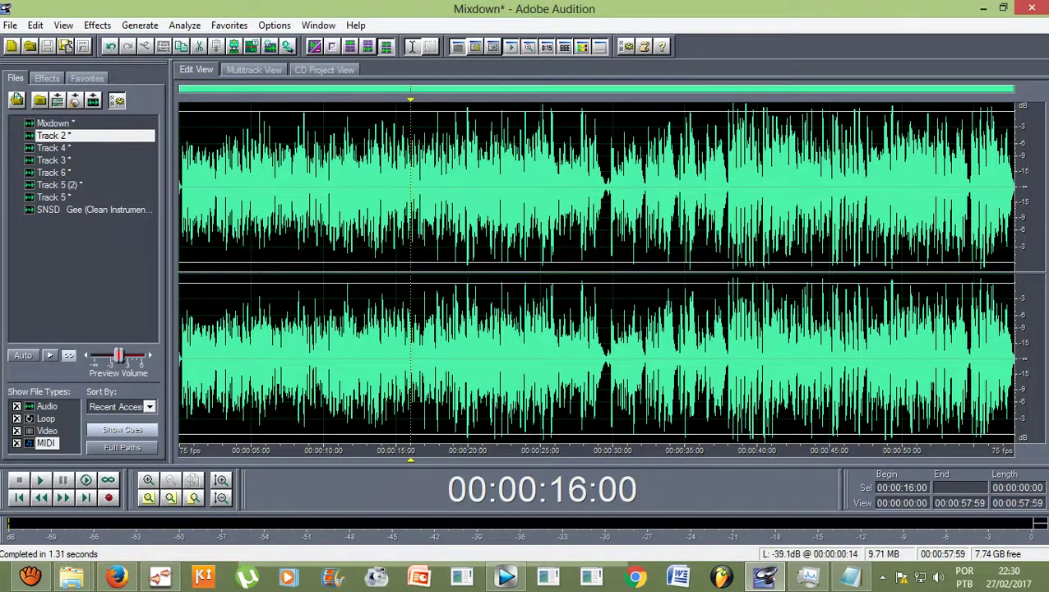
{"action": "key", "text": "Home"}
{"action": "key", "text": "space"}
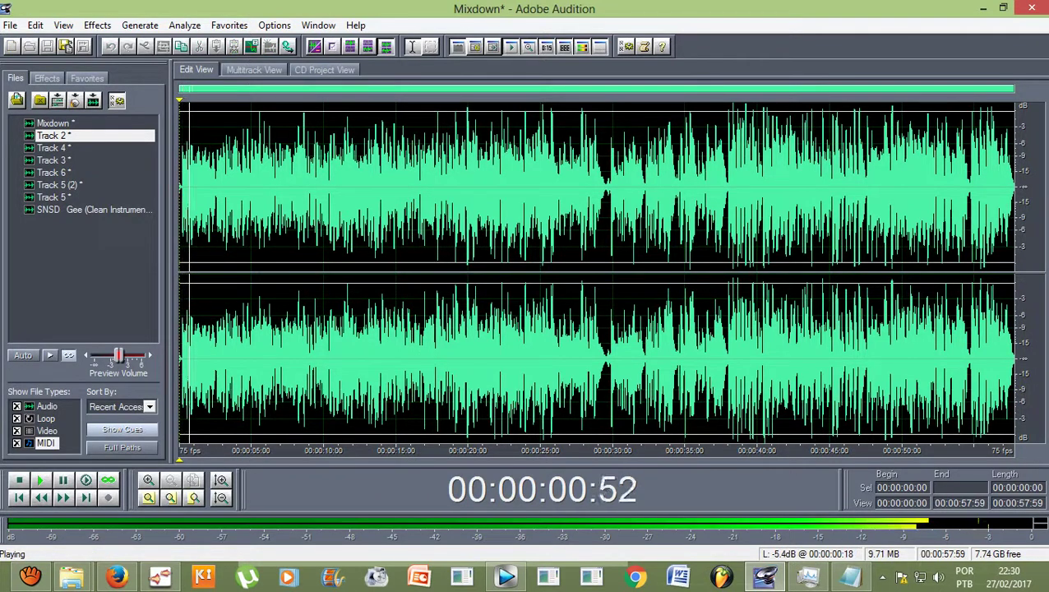
{"action": "key", "text": "space"}
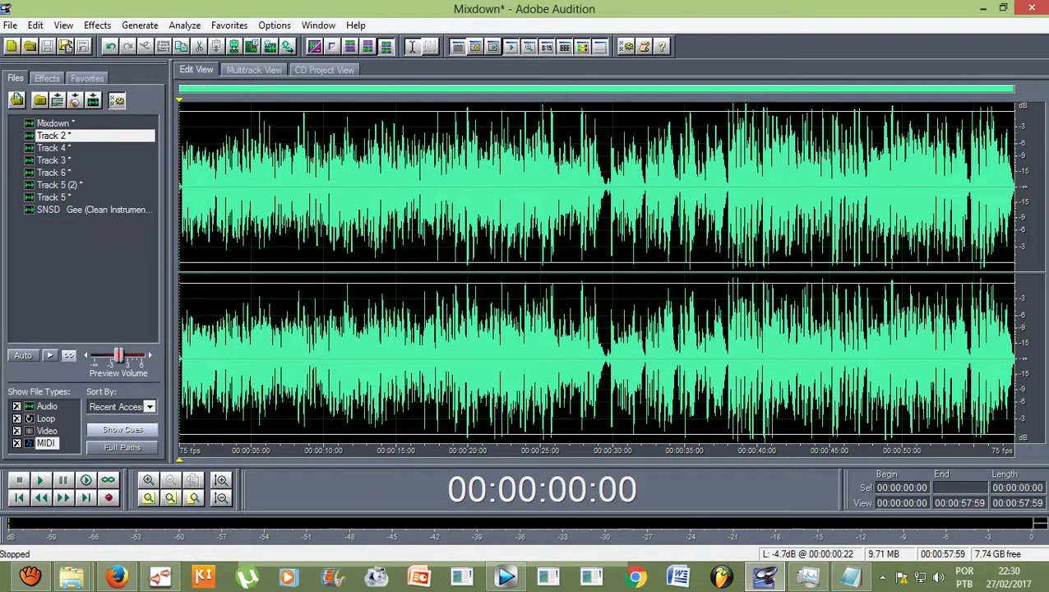
Step: Apply manual Pitch Correction to the entire mixdown with the left reference channel, A4 at 440 Hz and FFT size 4096
{"action": "left_click_drag", "start_coordinate": [182, 189], "coordinate": [1014, 354]}
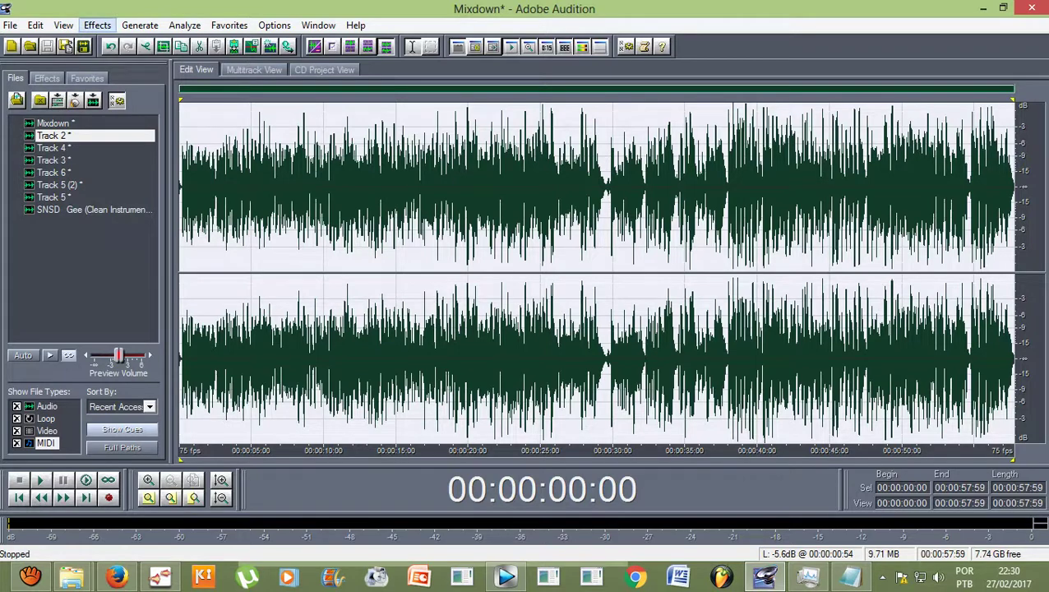
{"action": "left_click", "coordinate": [97, 24]}
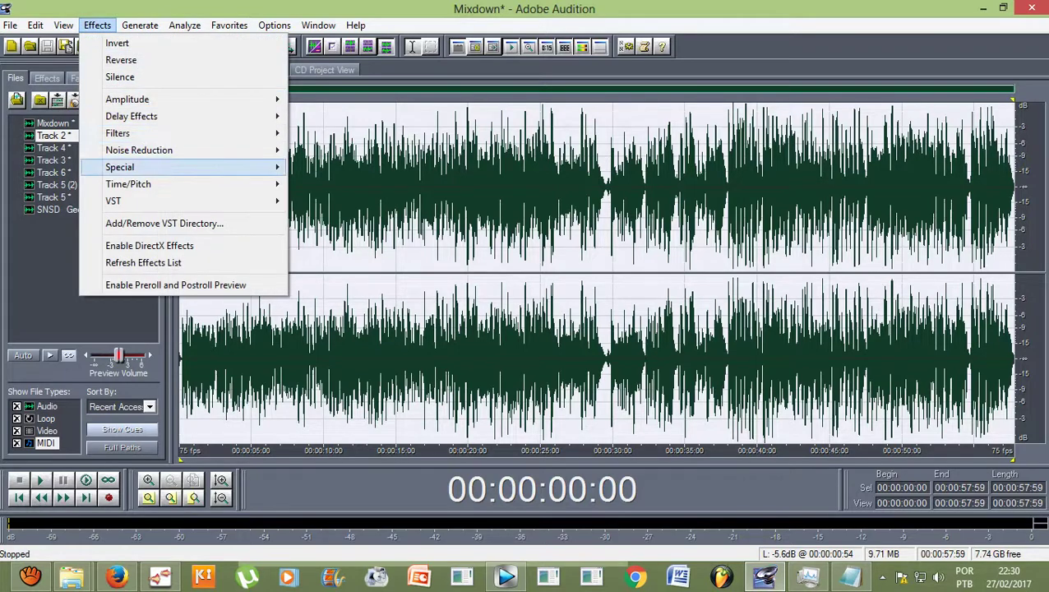
{"action": "mouse_move", "coordinate": [128, 184]}
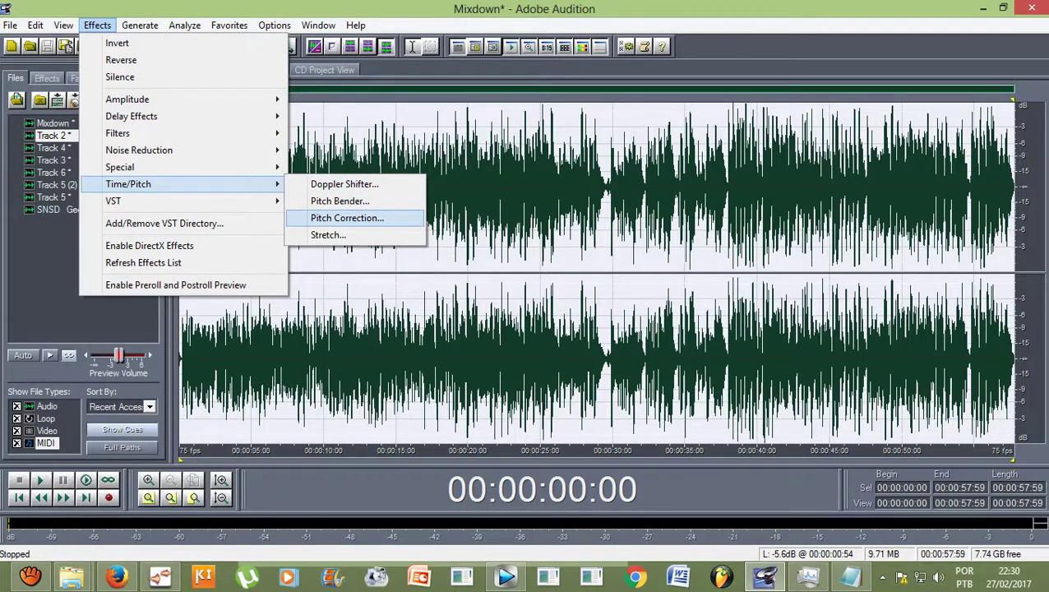
{"action": "left_click", "coordinate": [347, 218]}
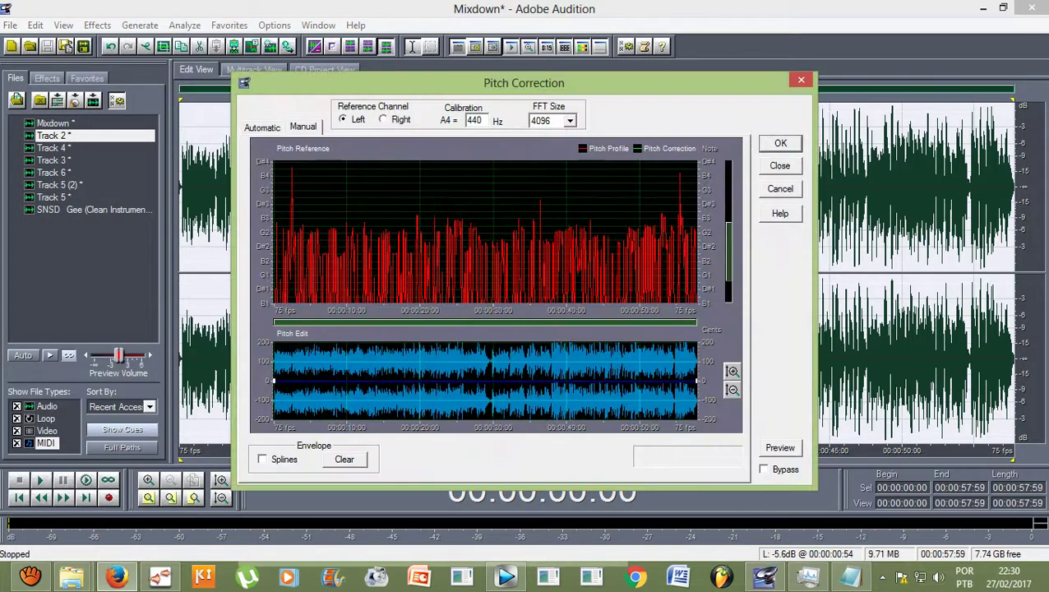
{"action": "left_click", "coordinate": [781, 143]}
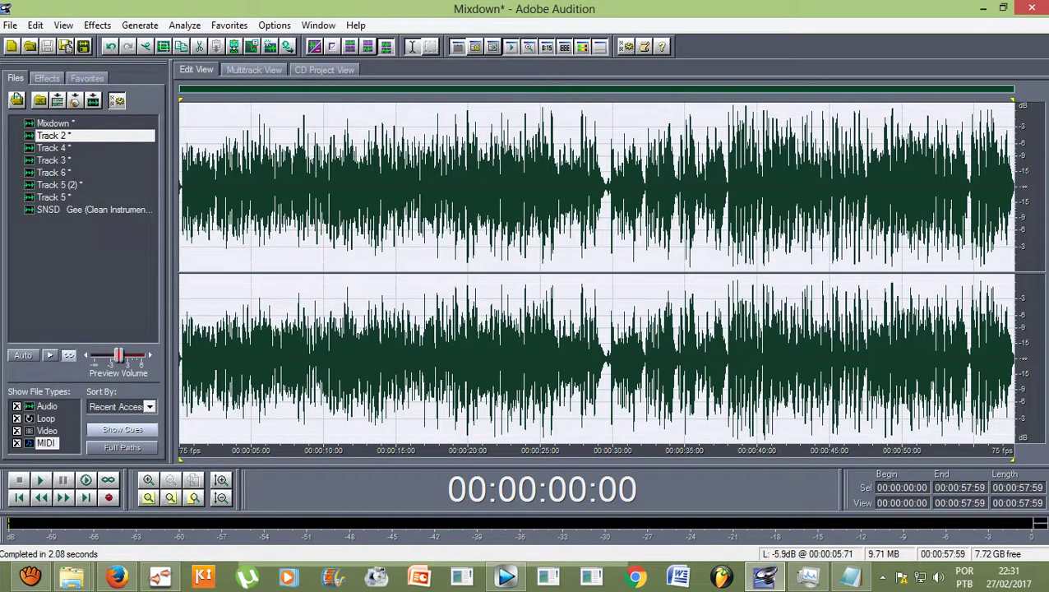
Step: Clear the selection and play the pitch-corrected mixdown from its start
{"action": "key", "text": "Escape"}
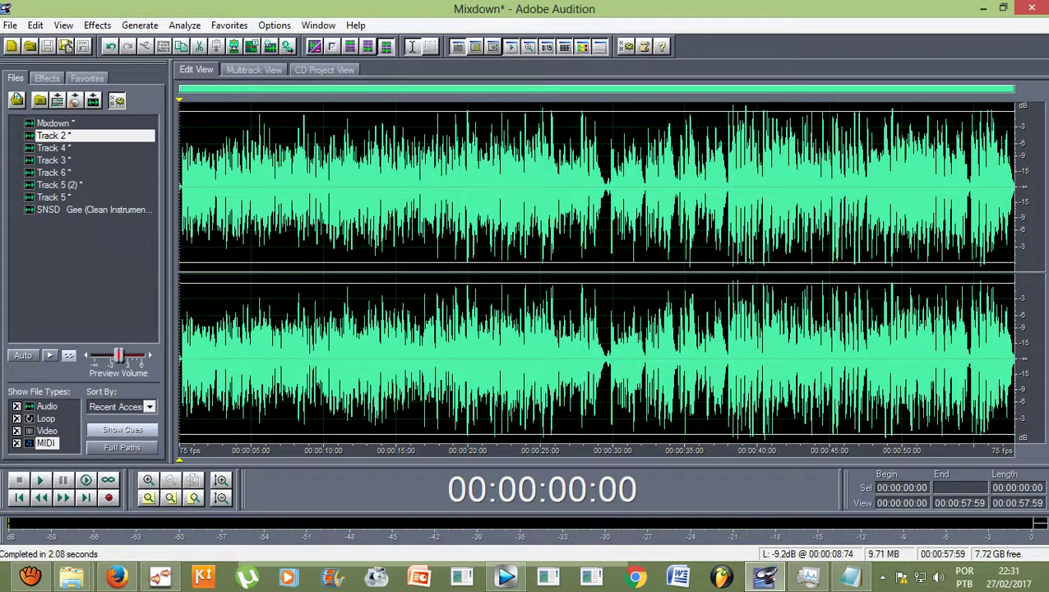
{"action": "key", "text": "space"}
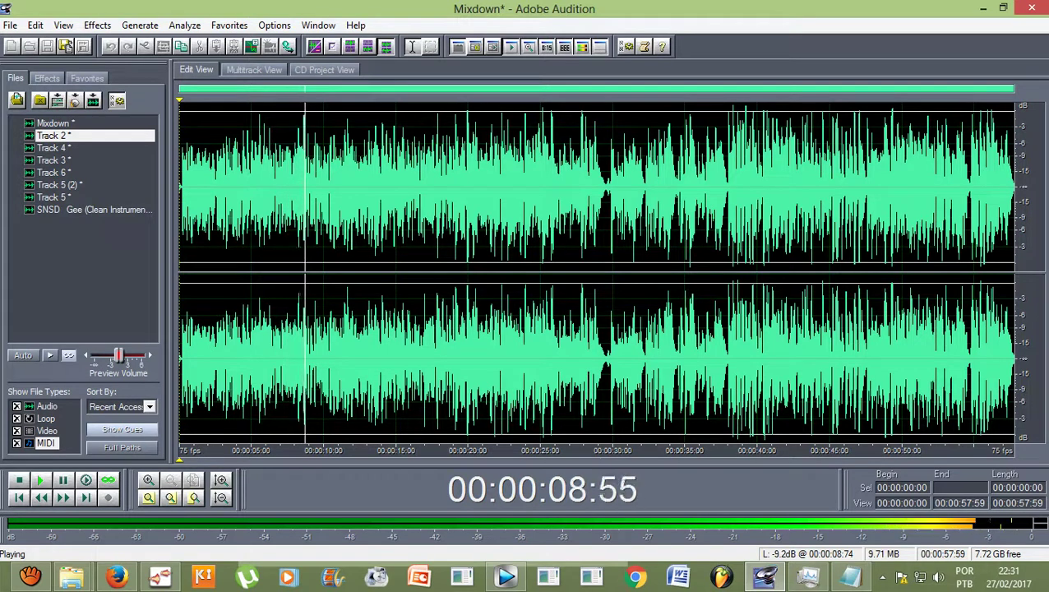
{"action": "key", "text": "space"}
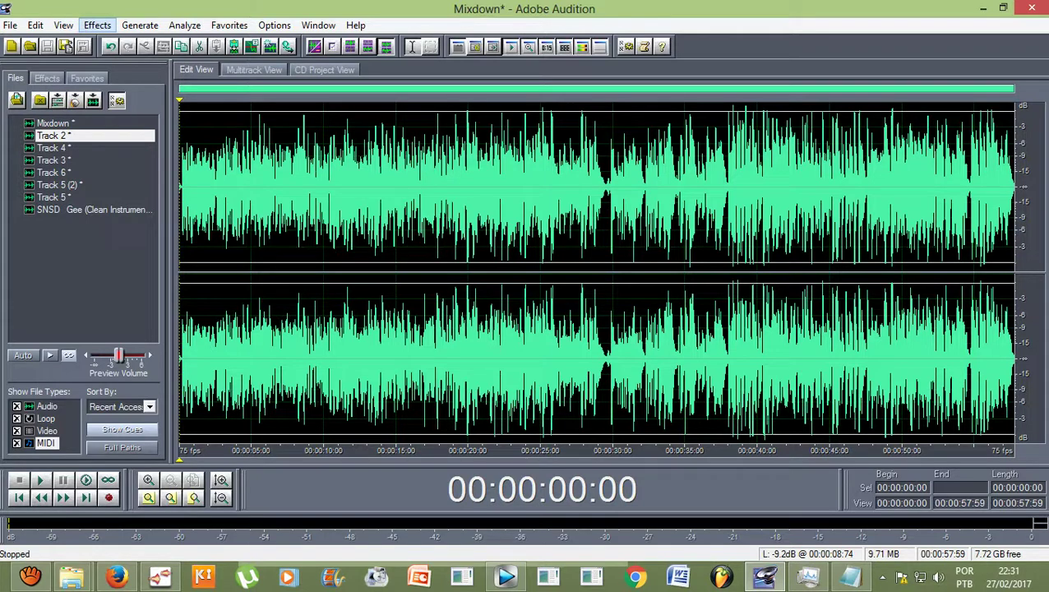
Step: Apply Scientific Filters to the entire mixdown with the 60Hz Hum Notch Filter preset
{"action": "key", "text": "ctrl+a"}
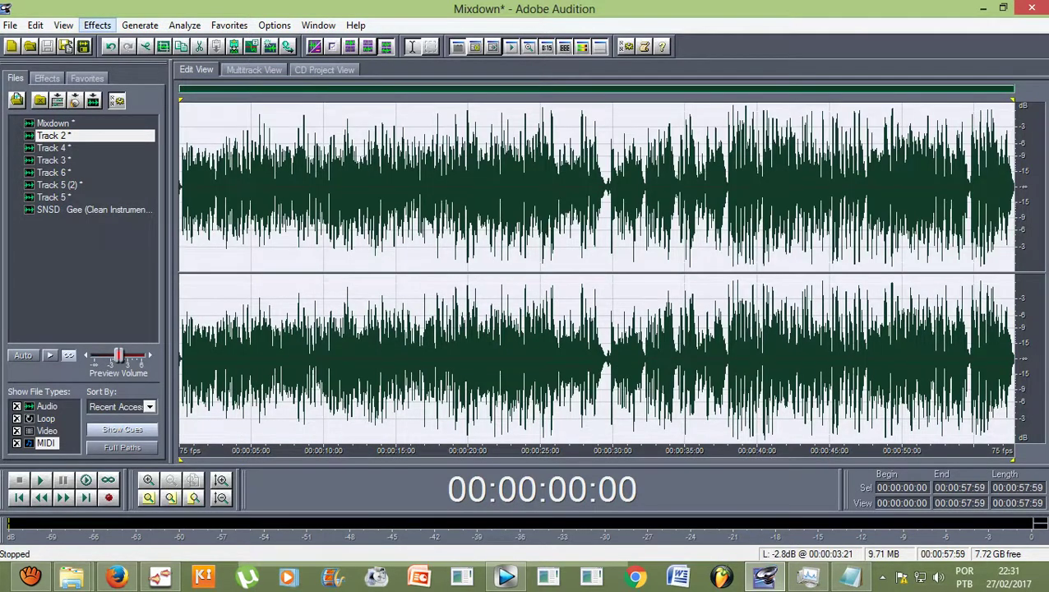
{"action": "left_click", "coordinate": [97, 24]}
{"action": "mouse_move", "coordinate": [117, 133]}
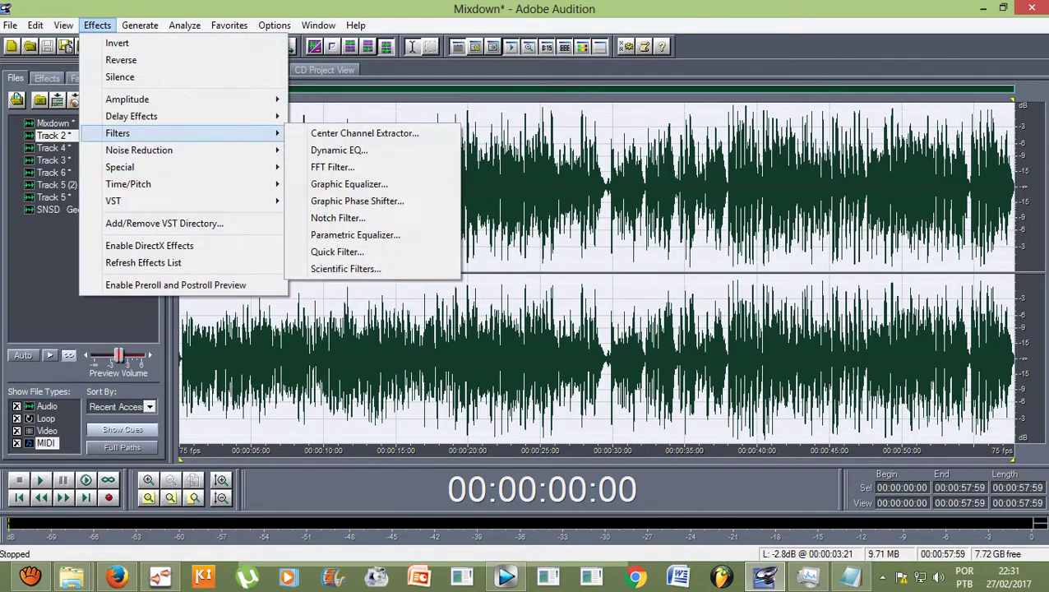
{"action": "left_click", "coordinate": [362, 269]}
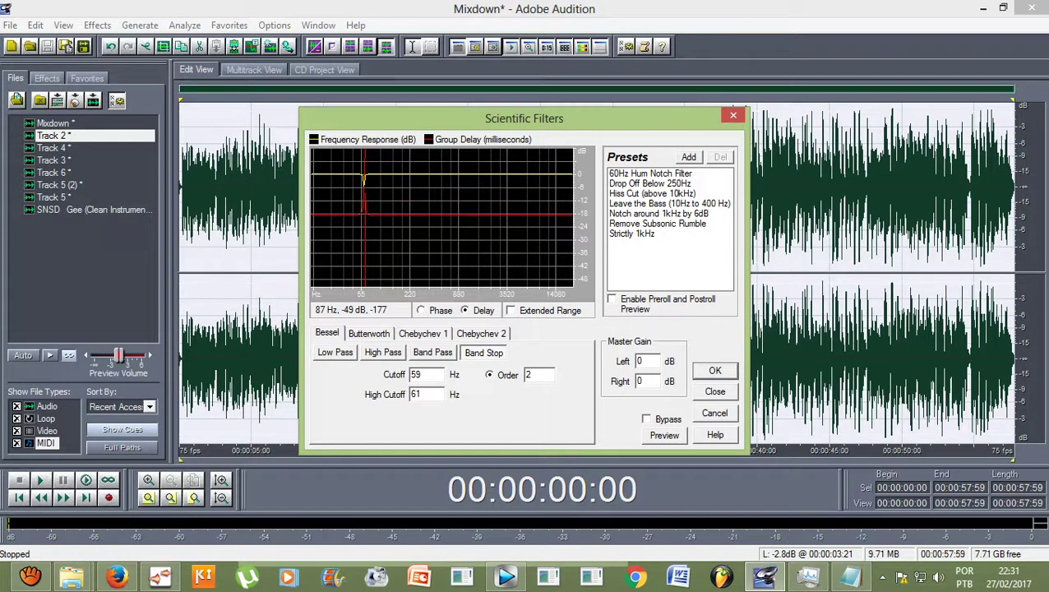
{"action": "left_click", "coordinate": [650, 174]}
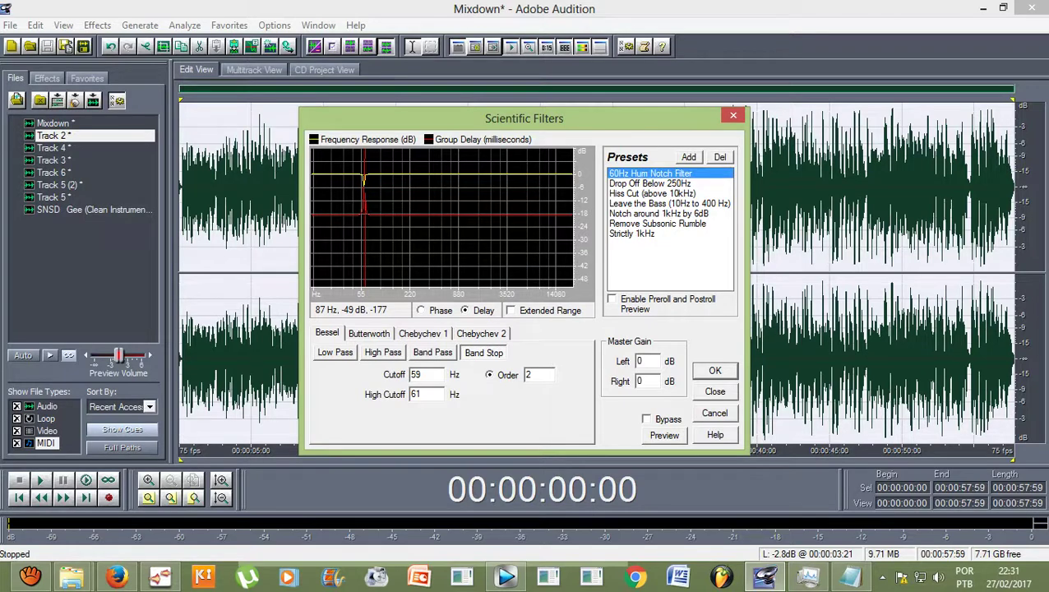
{"action": "left_click", "coordinate": [715, 371]}
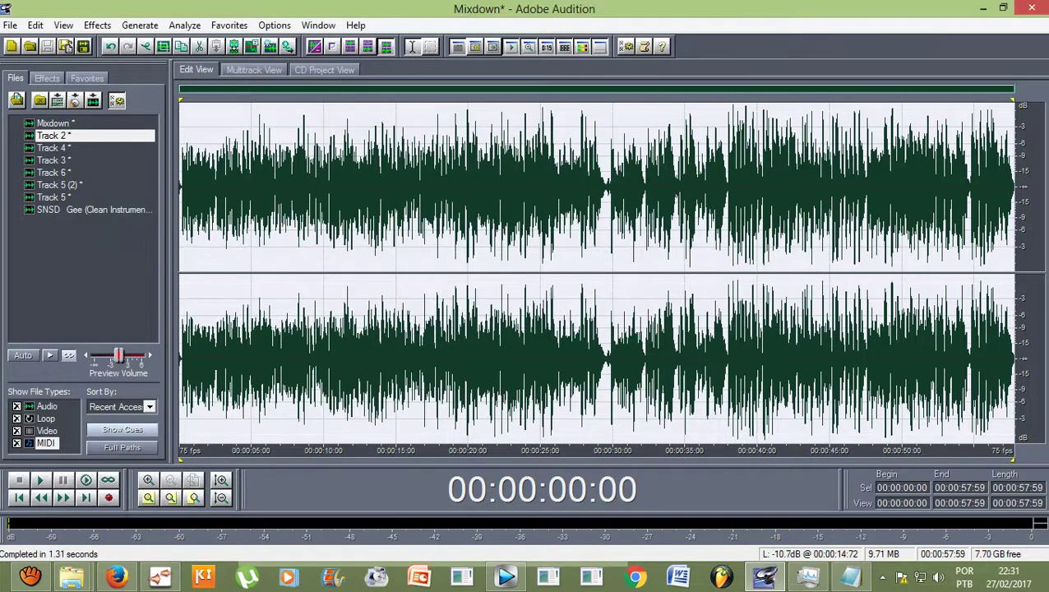
Step: Play the filtered mixdown from its start in Edit View, then stop and place the cursor at 00:00:23:43
{"action": "left_click", "coordinate": [254, 70]}
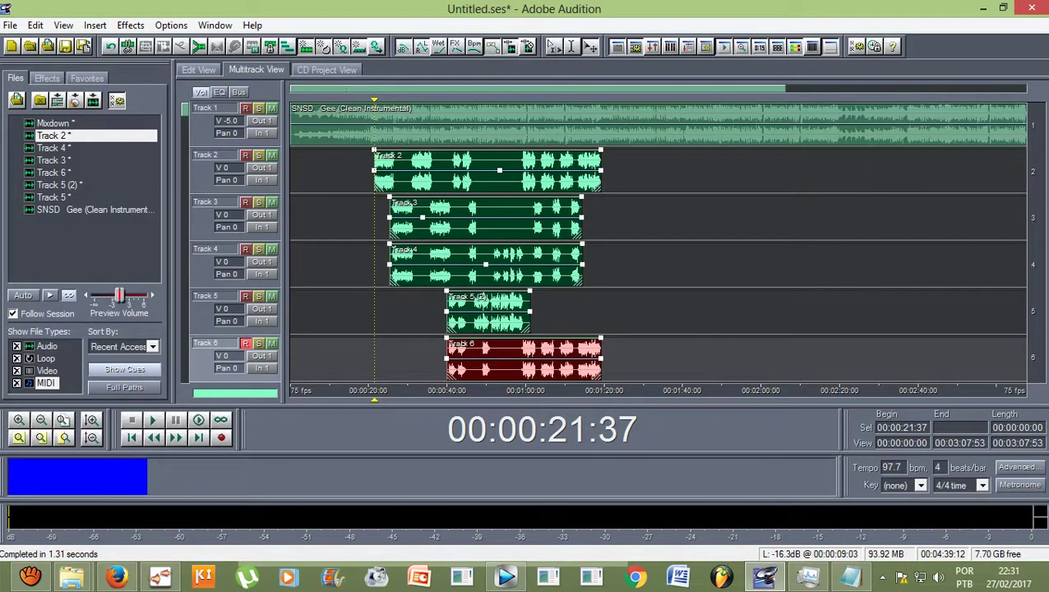
{"action": "key", "text": "F12"}
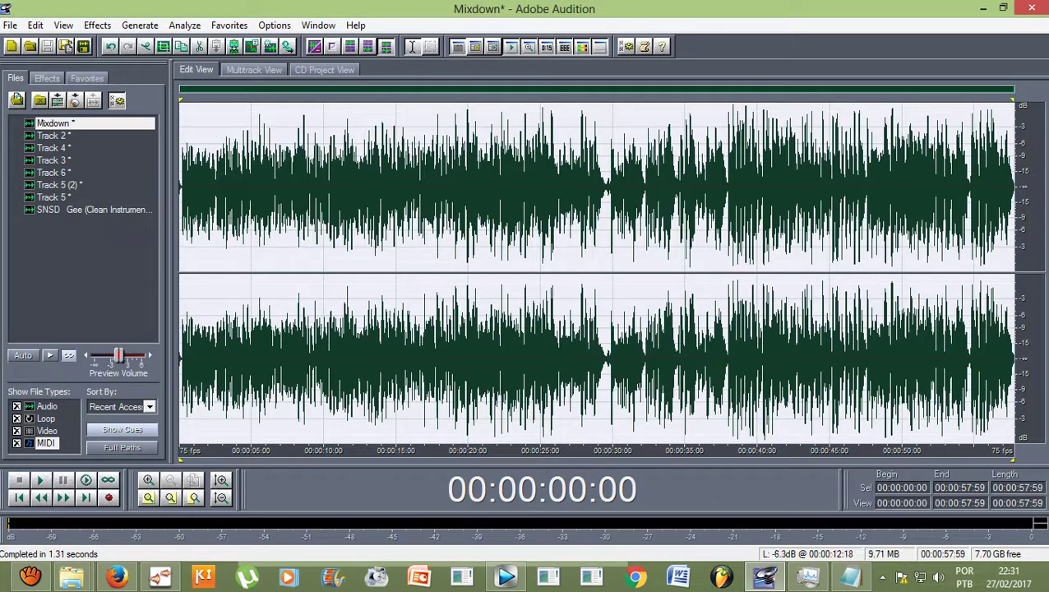
{"action": "key", "text": "space"}
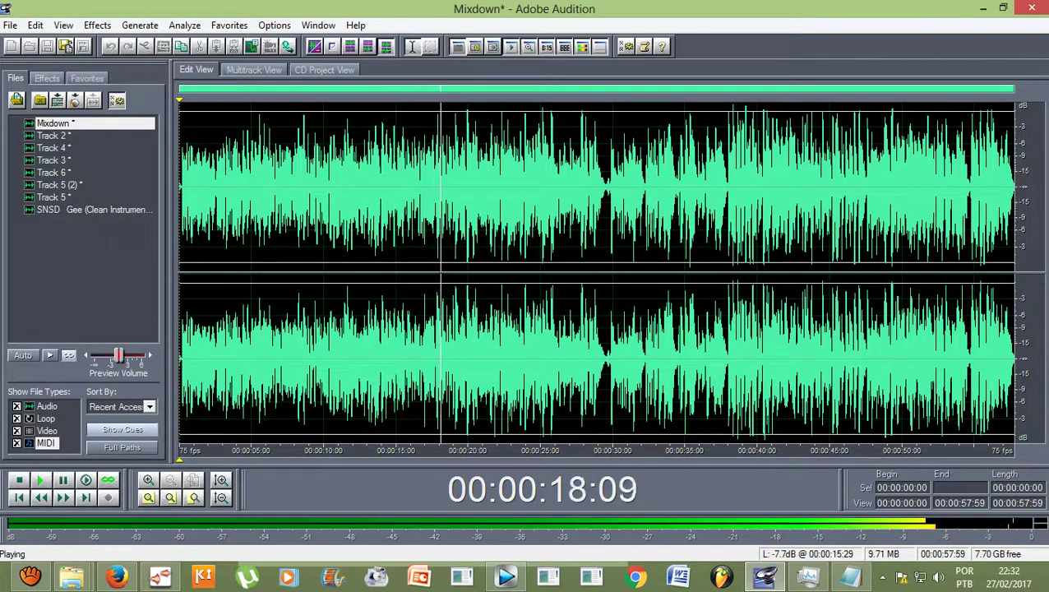
{"action": "key", "text": "space"}
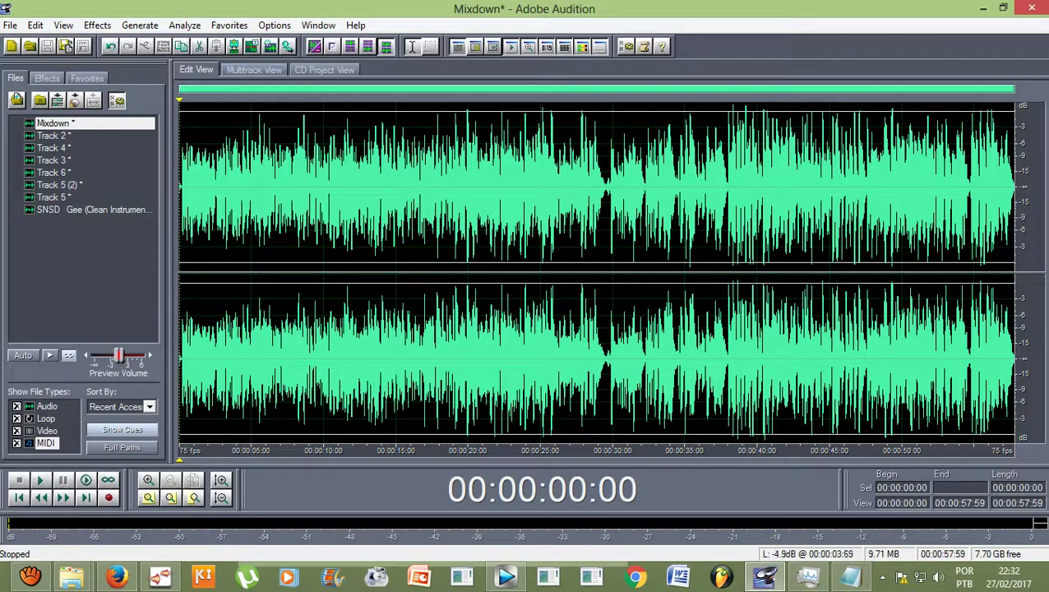
{"action": "left_click_drag", "start_coordinate": [184, 190], "coordinate": [1015, 189]}
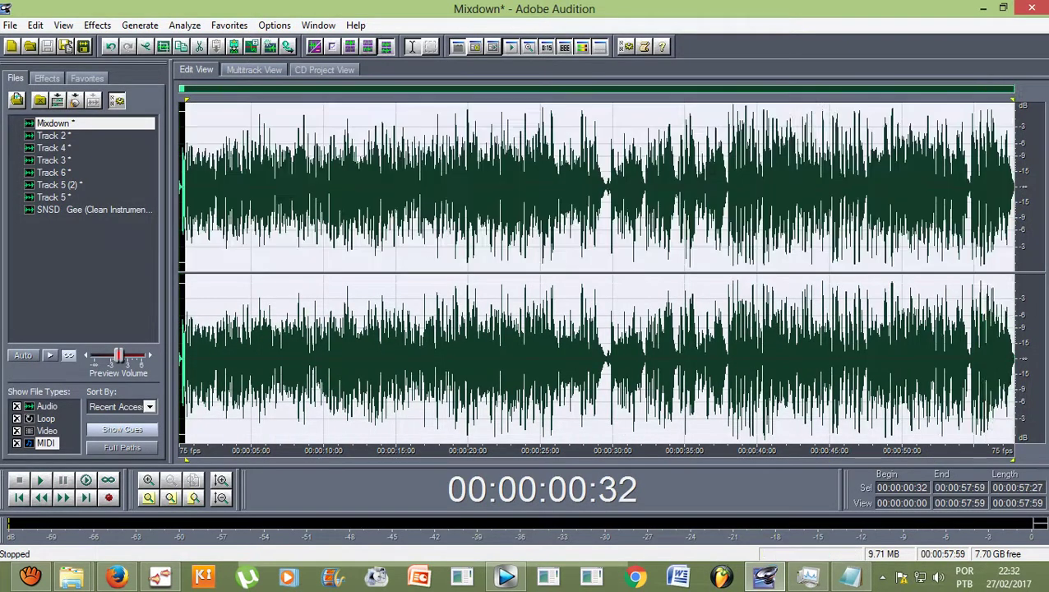
{"action": "left_click", "coordinate": [520, 189]}
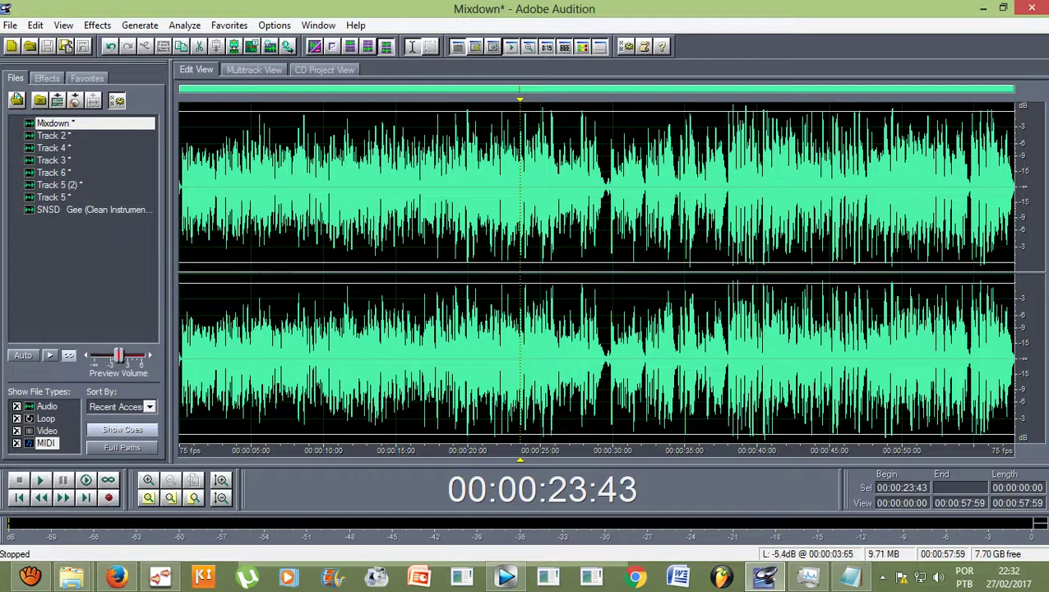
Step: Return to the multitrack session and delete all the separate vocal clips from Tracks 2 to 6, keeping the instrumental
{"action": "left_click", "coordinate": [254, 70]}
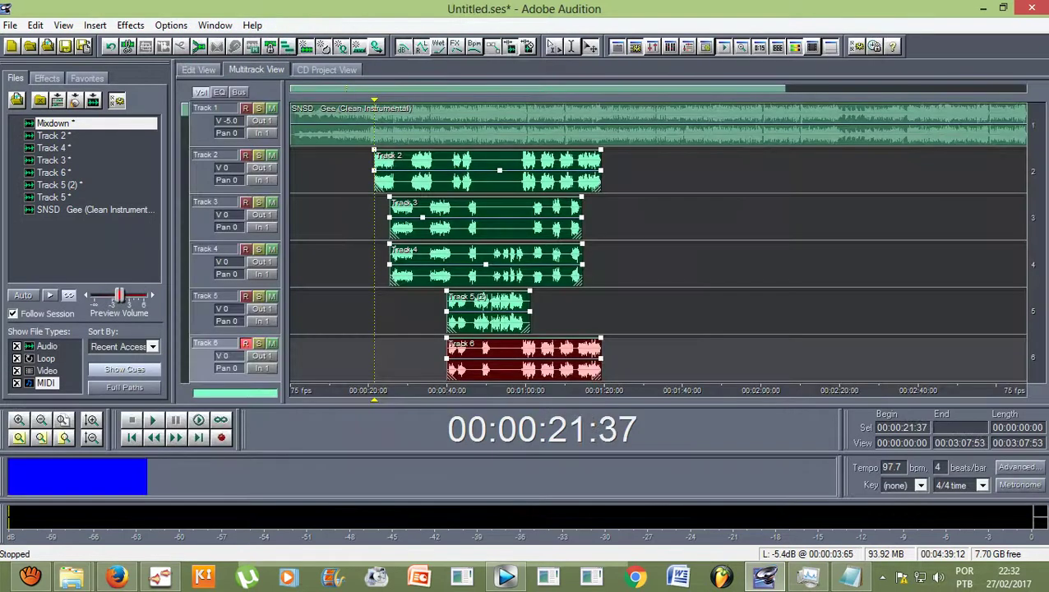
{"action": "key", "text": "ctrl+a"}
{"action": "scroll", "coordinate": [658, 239], "scroll_direction": "down", "scroll_amount": 3}
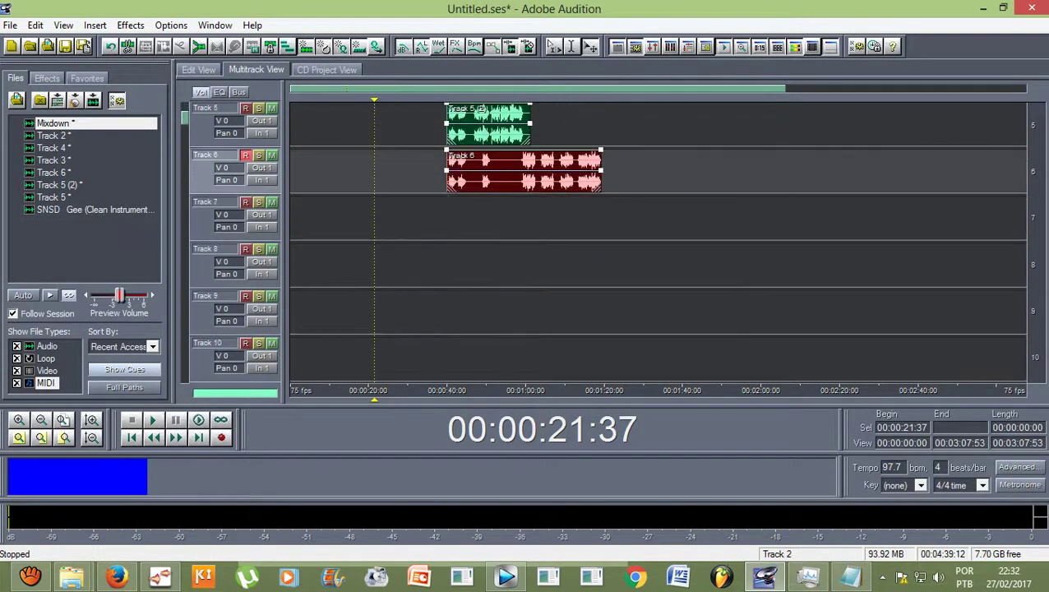
{"action": "scroll", "coordinate": [658, 238], "scroll_direction": "up", "scroll_amount": 4}
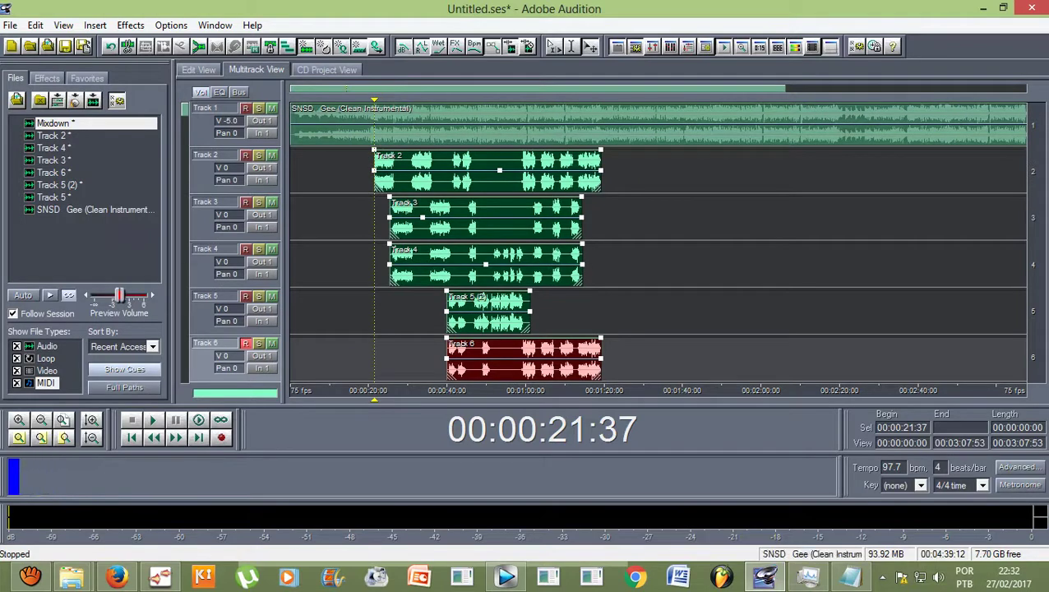
{"action": "scroll", "coordinate": [658, 241], "scroll_direction": "up", "scroll_amount": 16}
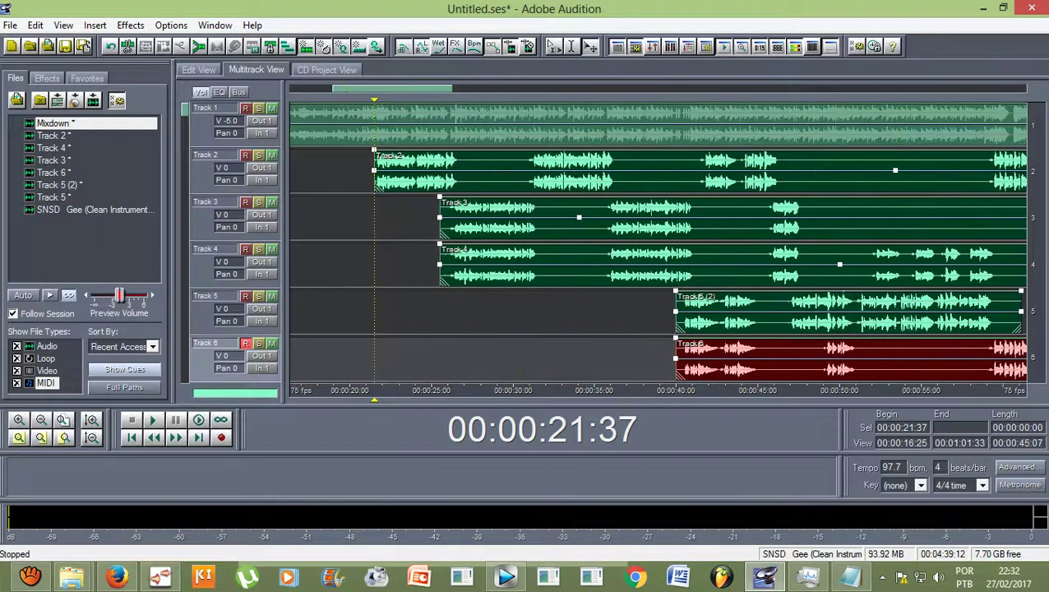
{"action": "key", "text": "equal"}
{"action": "key", "text": "equal"}
{"action": "key", "text": "equal"}
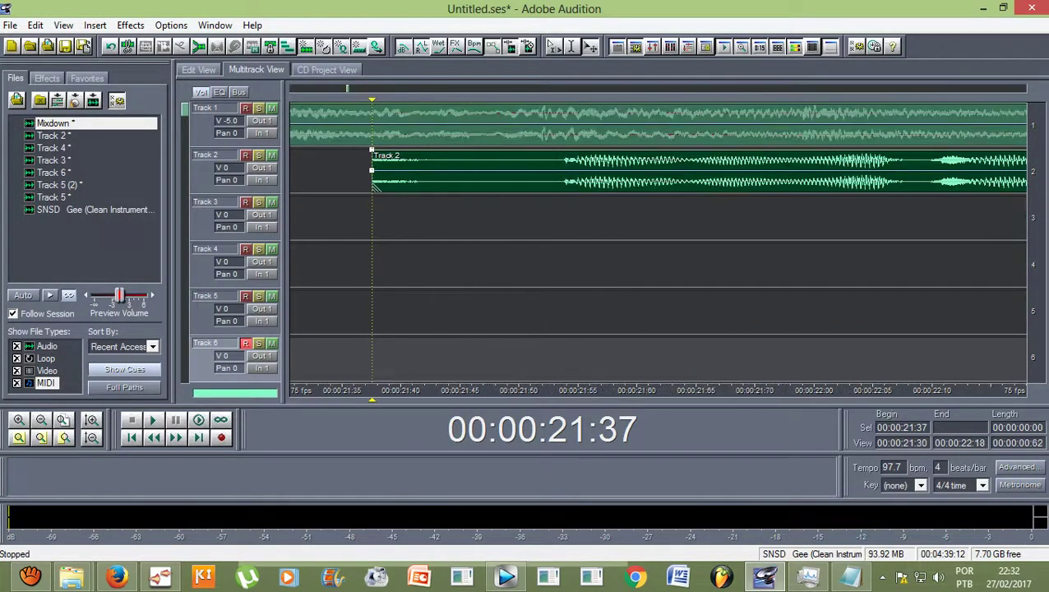
{"action": "key", "text": "equal"}
{"action": "key", "text": "equal"}
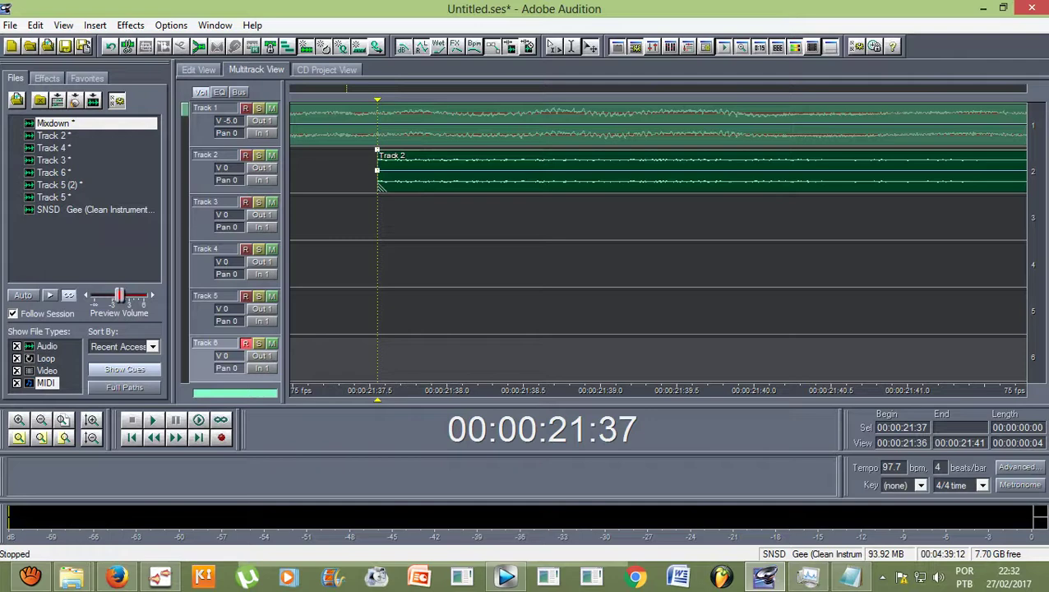
{"action": "key", "text": "Delete"}
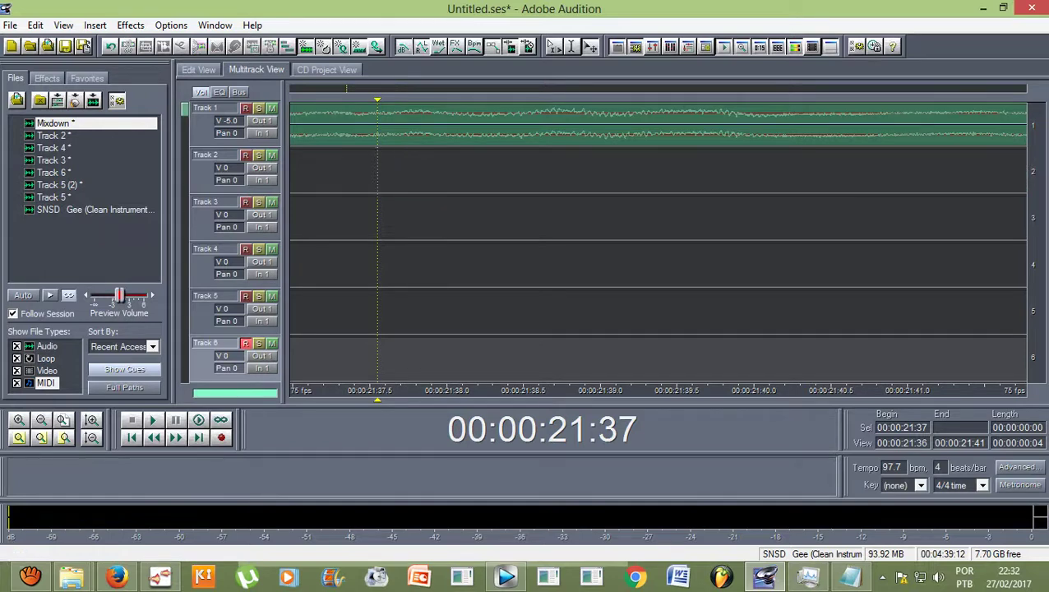
Step: Insert the Mixdown file on Track 2 with its start aligned to the cursor at 00:00:21:37
{"action": "left_click_drag", "start_coordinate": [54, 124], "coordinate": [380, 186]}
{"action": "scroll", "coordinate": [383, 186], "scroll_direction": "up", "scroll_amount": 6}
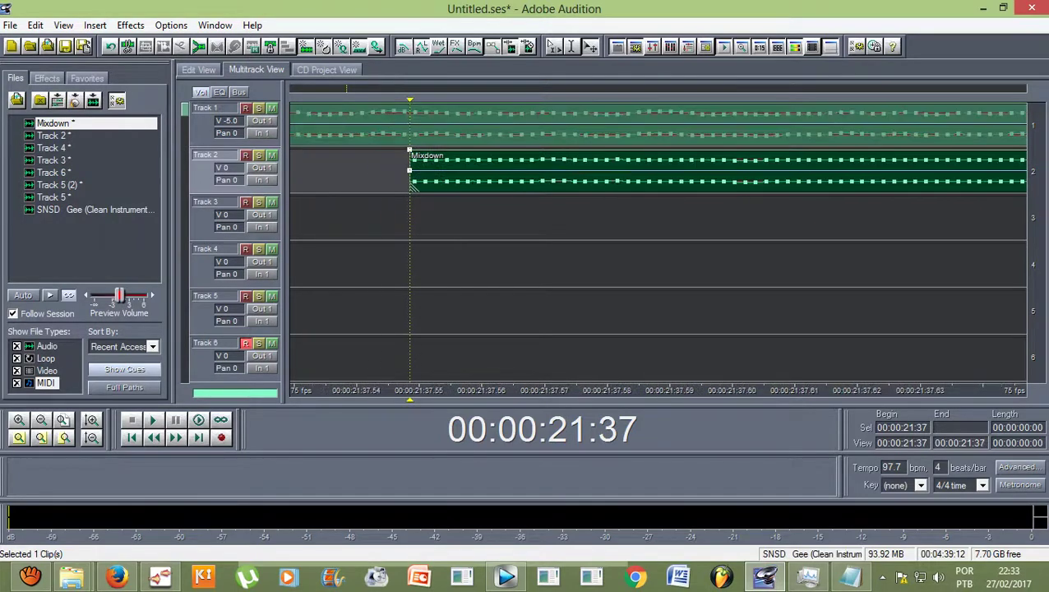
{"action": "scroll", "coordinate": [390, 187], "scroll_direction": "down", "scroll_amount": 6}
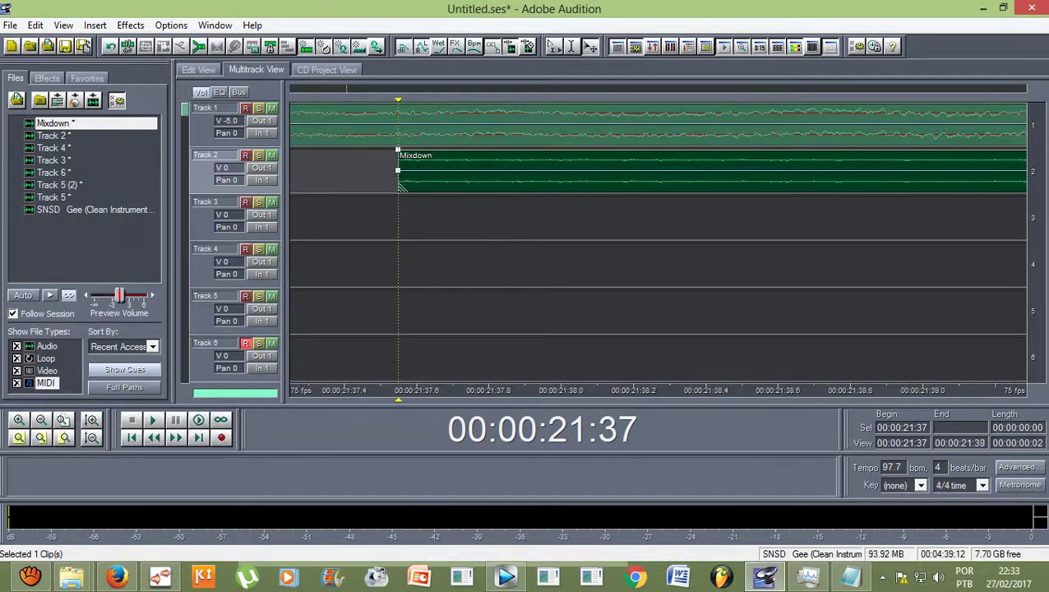
{"action": "scroll", "coordinate": [401, 186], "scroll_direction": "down", "scroll_amount": 5}
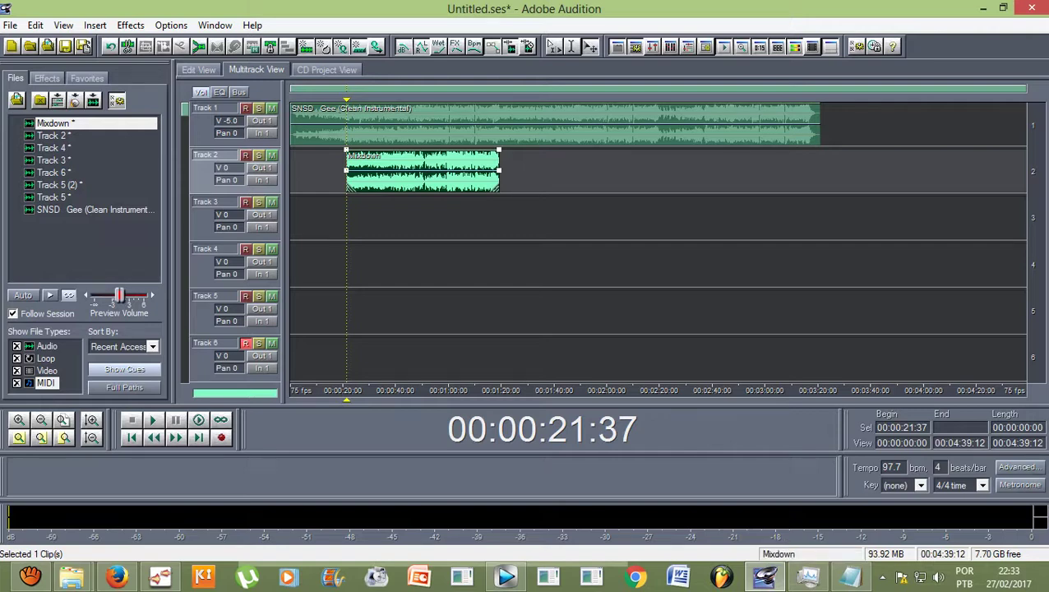
Step: Play the instrumental together with the mixdown from 00:00:19:16, just before the vocals begin, then stop playback
{"action": "scroll", "coordinate": [258, 201], "scroll_direction": "up", "scroll_amount": 2}
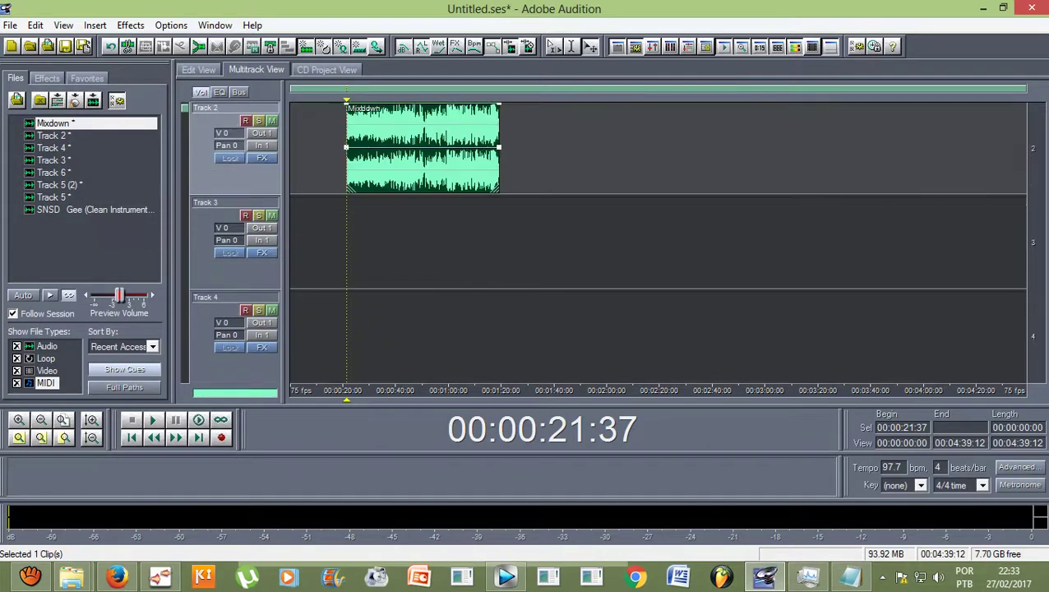
{"action": "scroll", "coordinate": [657, 242], "scroll_direction": "down", "scroll_amount": 1}
{"action": "scroll", "coordinate": [657, 242], "scroll_direction": "up", "scroll_amount": 1}
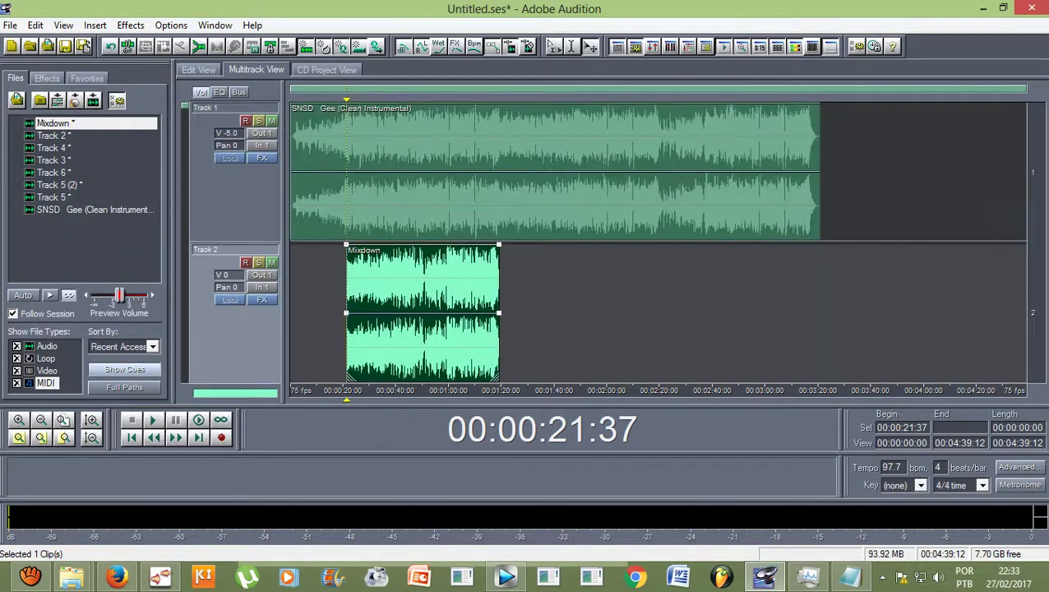
{"action": "scroll", "coordinate": [658, 242], "scroll_direction": "down", "scroll_amount": 1}
{"action": "scroll", "coordinate": [657, 242], "scroll_direction": "up", "scroll_amount": 1}
{"action": "scroll", "coordinate": [433, 171], "scroll_direction": "up", "scroll_amount": 4}
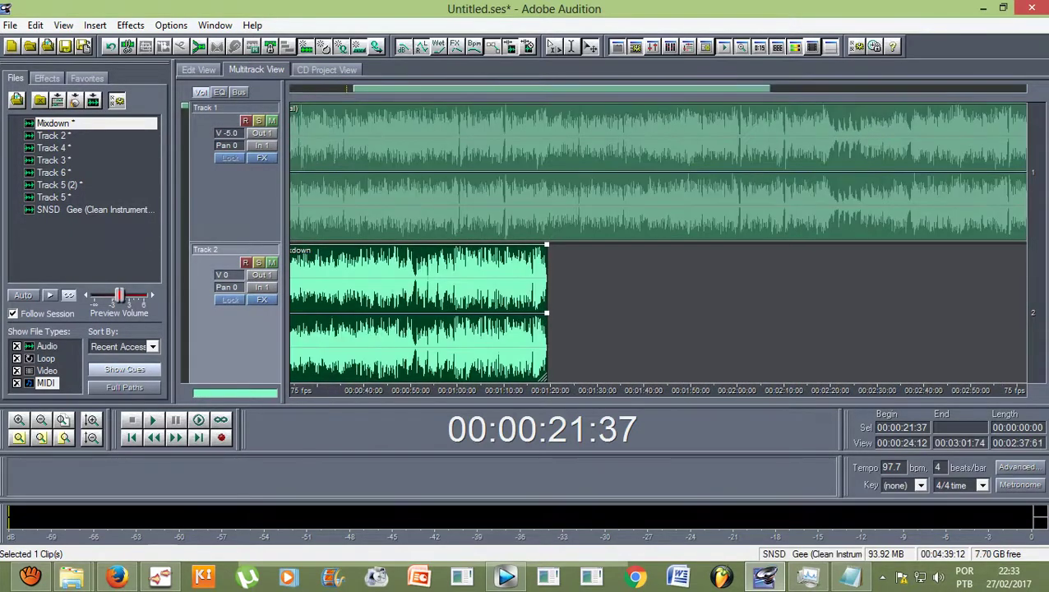
{"action": "left_click_drag", "start_coordinate": [433, 89], "coordinate": [347, 89]}
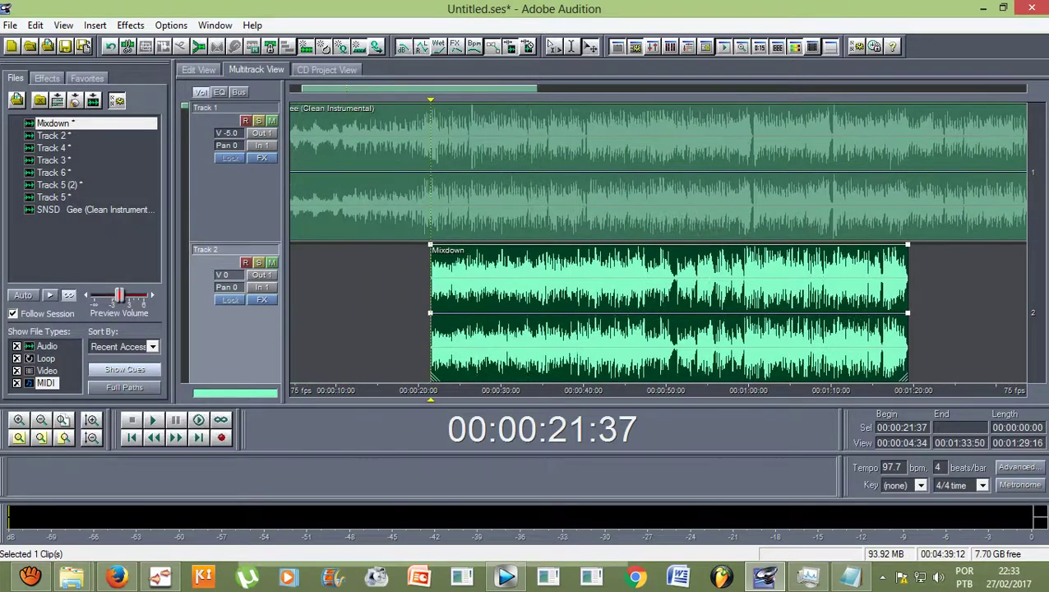
{"action": "left_click_drag", "start_coordinate": [430, 99], "coordinate": [412, 100]}
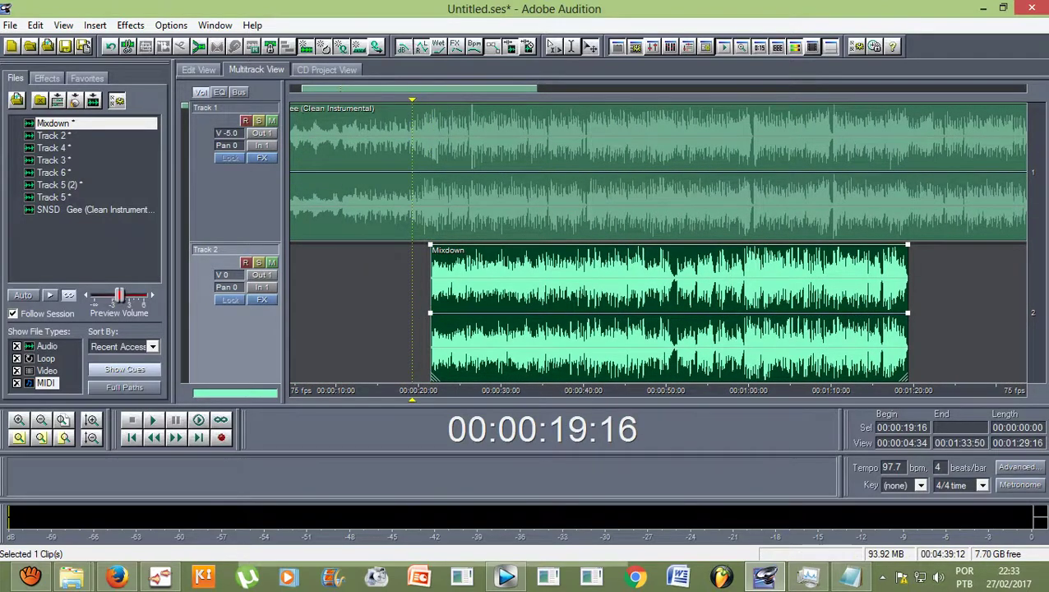
{"action": "scroll", "coordinate": [657, 242], "scroll_direction": "down", "scroll_amount": 1}
{"action": "key", "text": "space"}
{"action": "scroll", "coordinate": [658, 242], "scroll_direction": "up", "scroll_amount": 1}
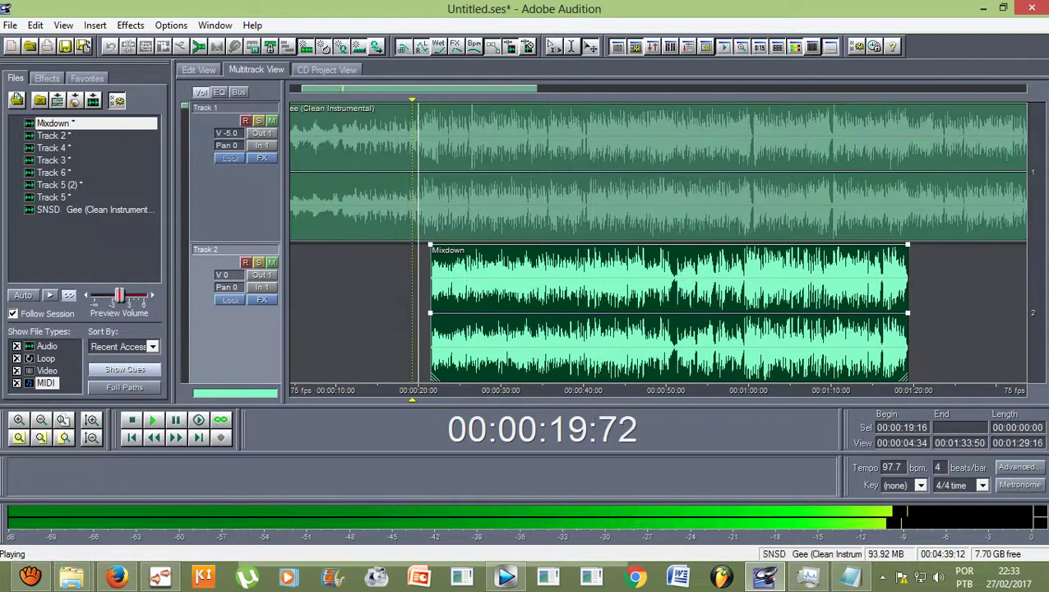
{"action": "scroll", "coordinate": [907, 312], "scroll_direction": "up", "scroll_amount": 6}
{"action": "scroll", "coordinate": [891, 313], "scroll_direction": "up", "scroll_amount": 12}
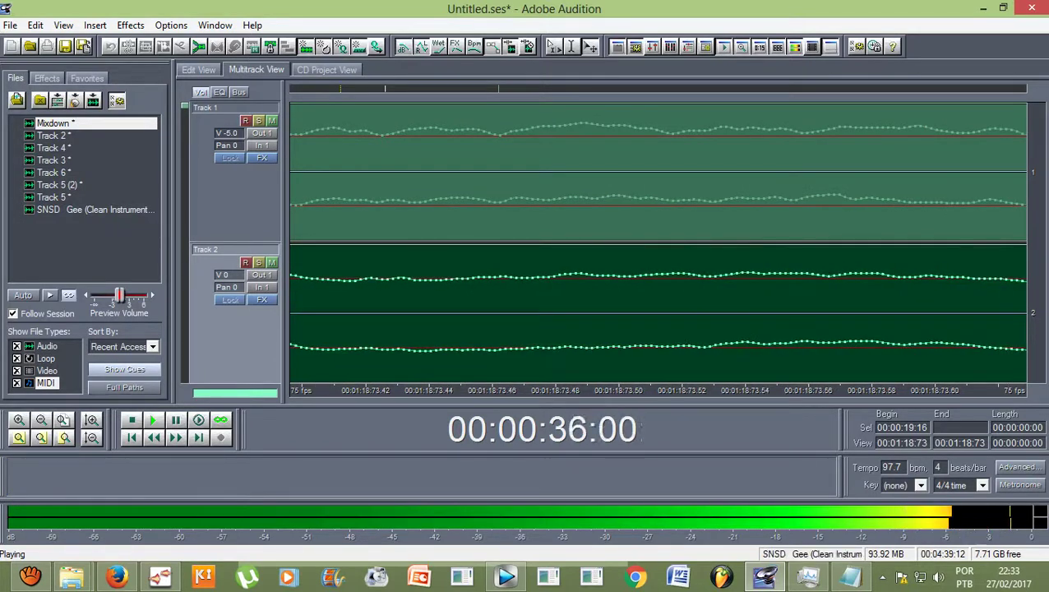
{"action": "scroll", "coordinate": [526, 173], "scroll_direction": "down", "scroll_amount": 8}
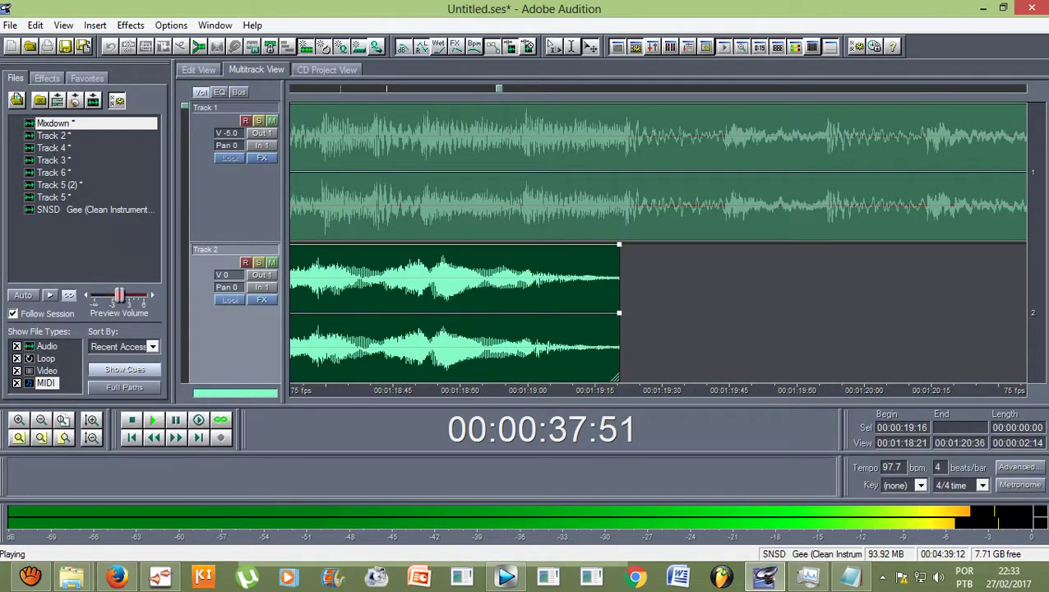
{"action": "key", "text": "minus"}
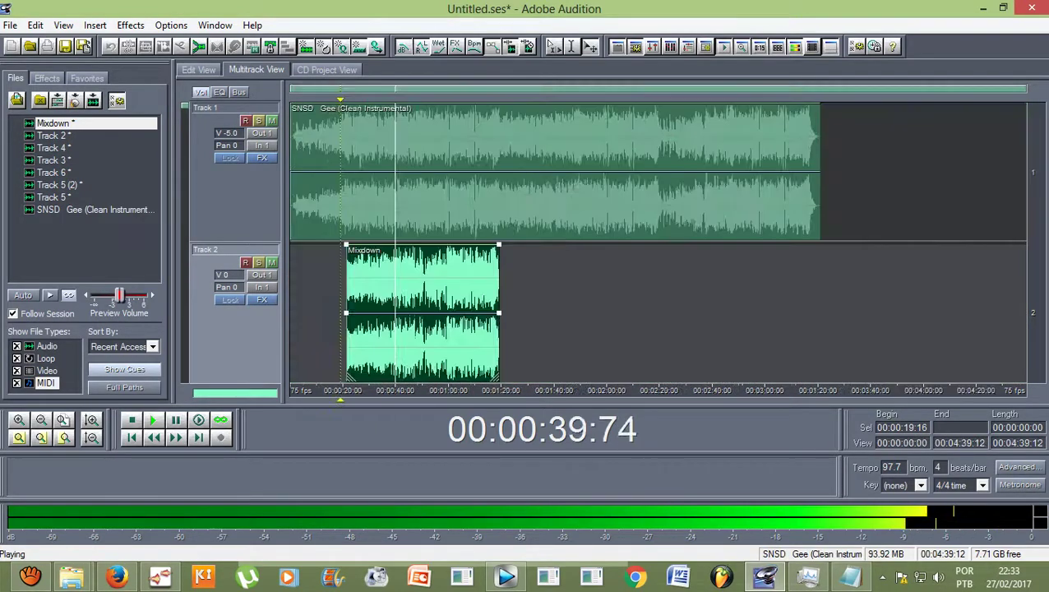
{"action": "key", "text": "space"}
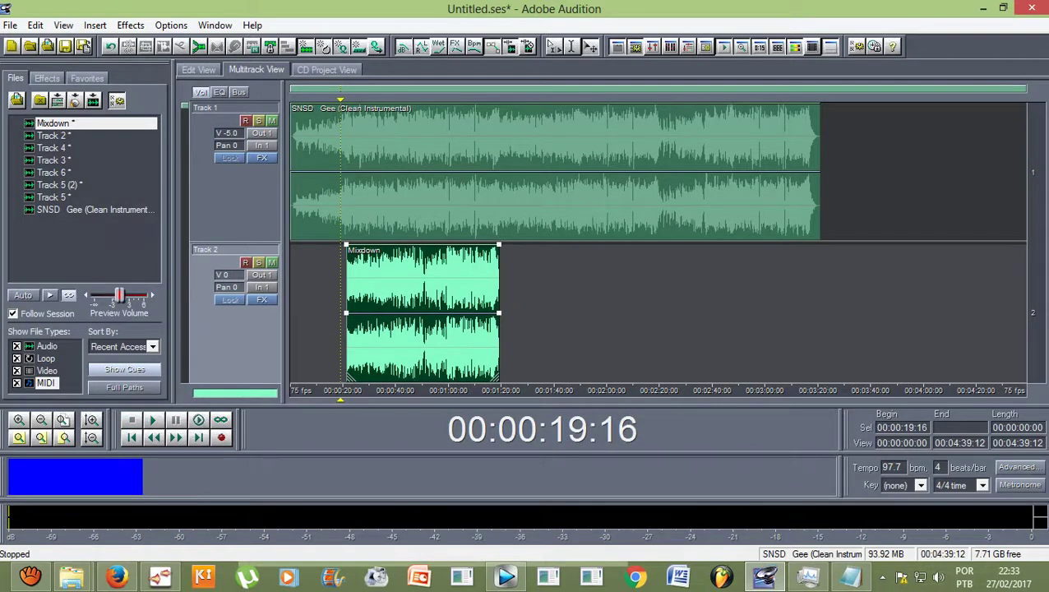
Step: Move the cursor to the Mixdown clip's start at 00:00:21:36 and select its waveform from 00:00:21:40 to the end in Edit View
{"action": "key", "text": "equal"}
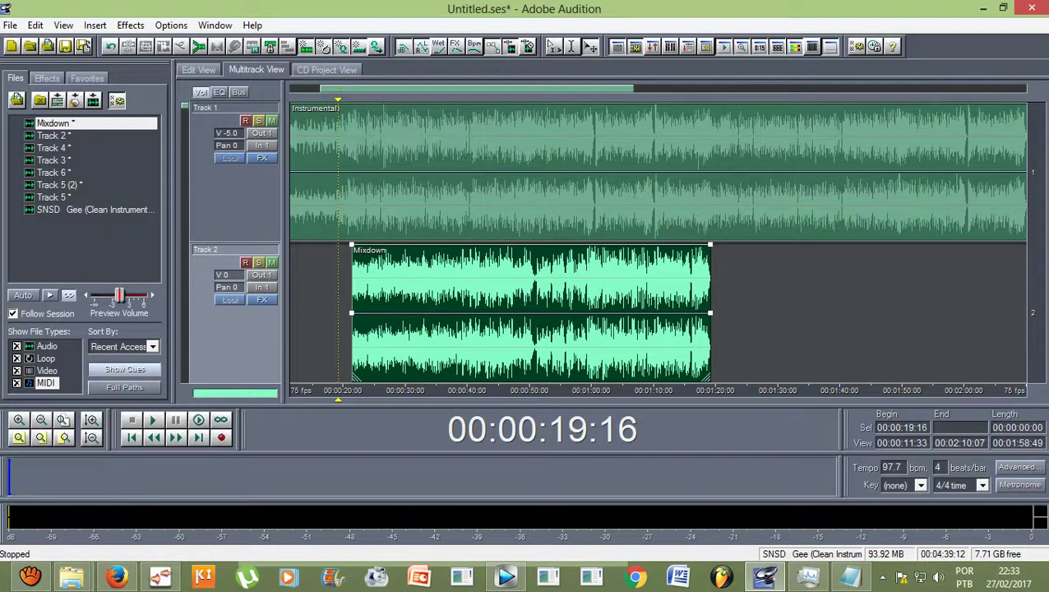
{"action": "left_click_drag", "start_coordinate": [339, 100], "coordinate": [352, 99]}
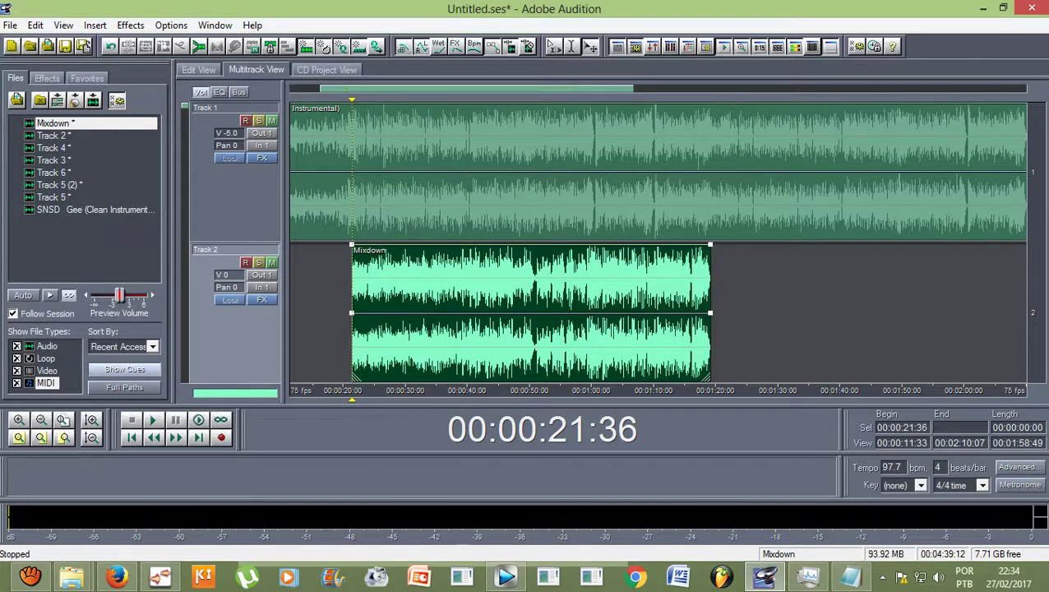
{"action": "key", "text": "F12"}
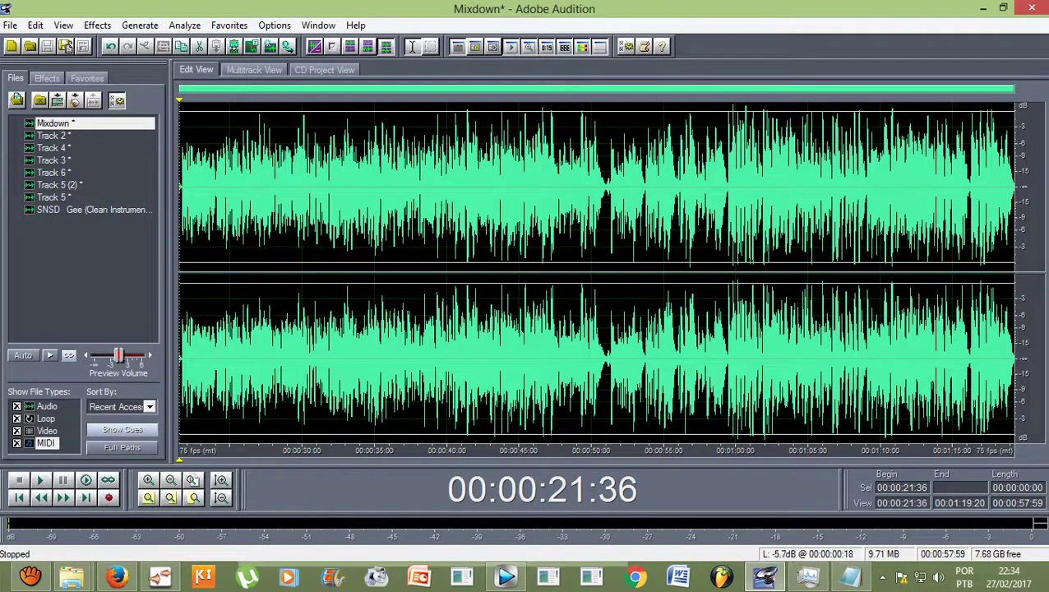
{"action": "left_click_drag", "start_coordinate": [181, 189], "coordinate": [1013, 189]}
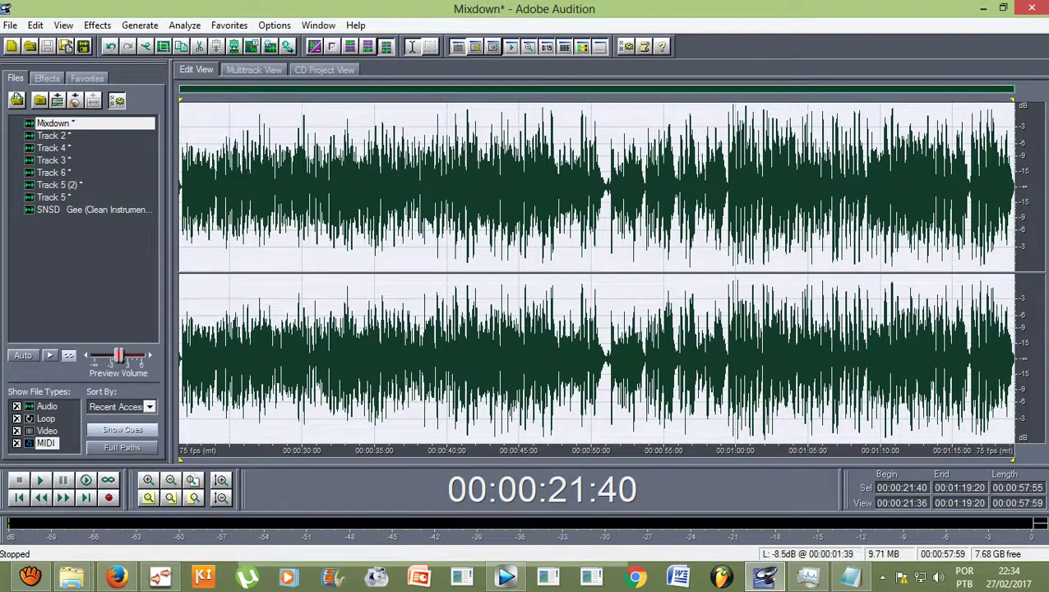
Step: Open the Auto-Tune Evo effect for the selected Mixdown, with Soprano input type, all scale notes un-bypassed and retune speed 15
{"action": "left_click", "coordinate": [97, 25]}
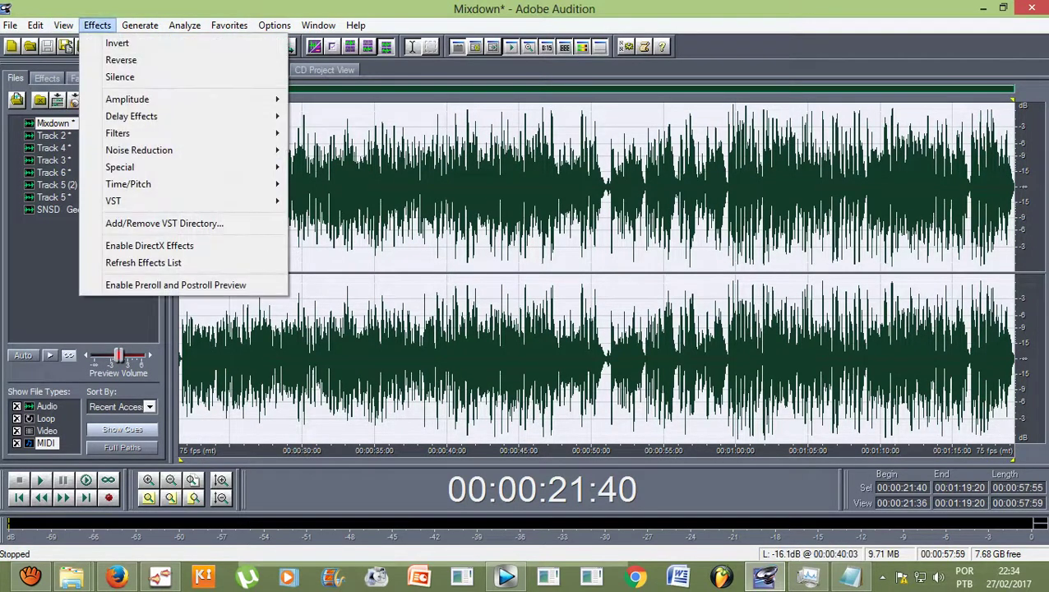
{"action": "mouse_move", "coordinate": [190, 201]}
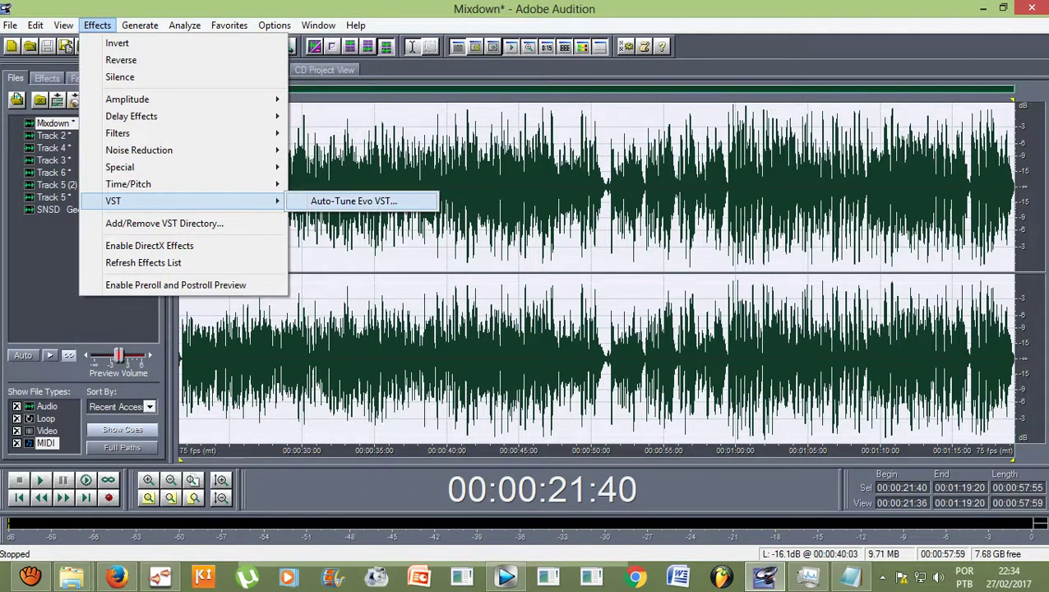
{"action": "left_click", "coordinate": [353, 201]}
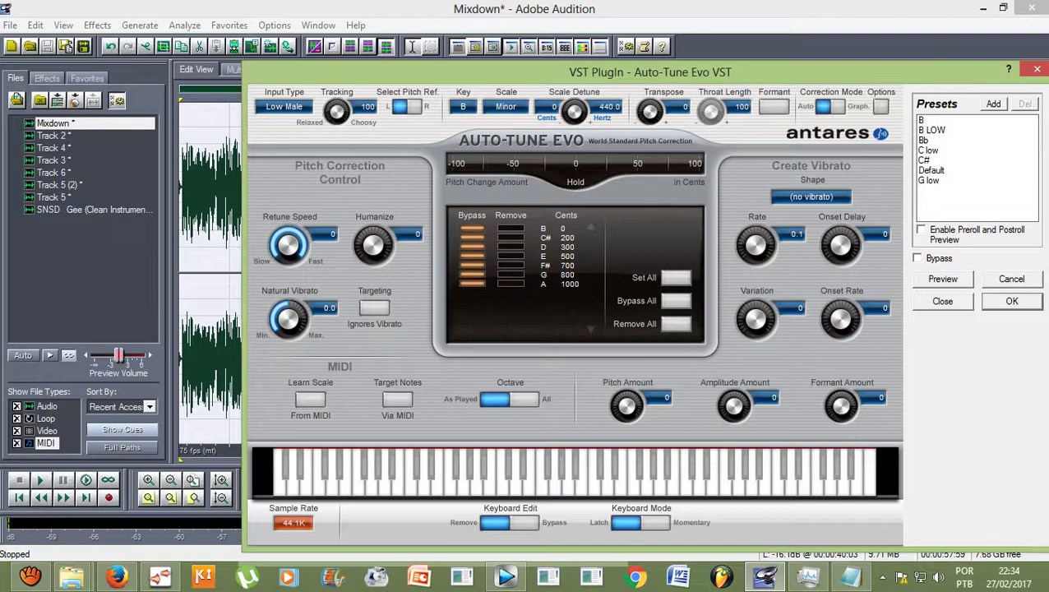
{"action": "left_click", "coordinate": [284, 106]}
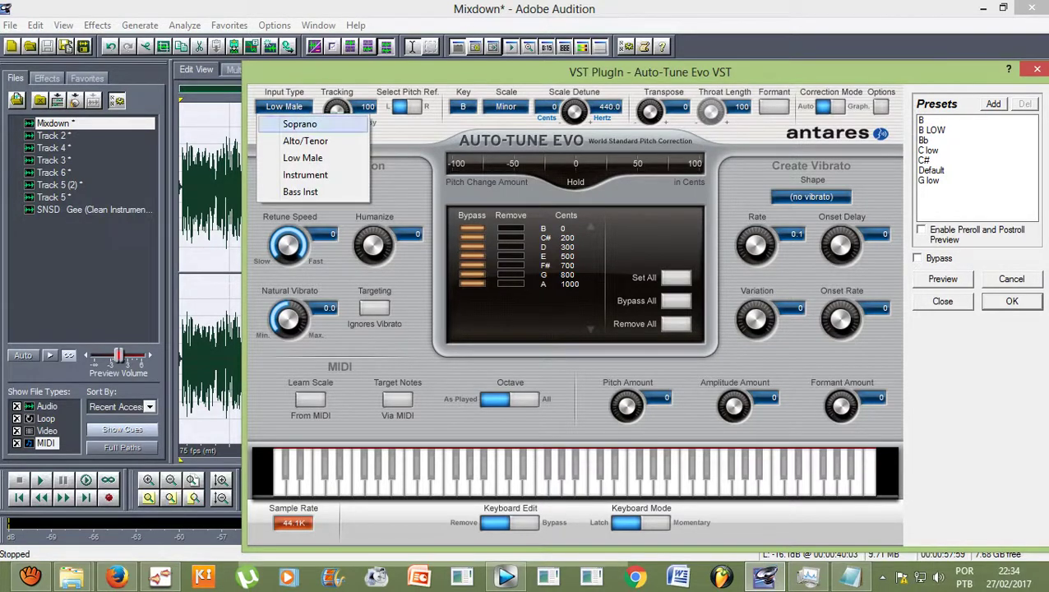
{"action": "left_click", "coordinate": [299, 123]}
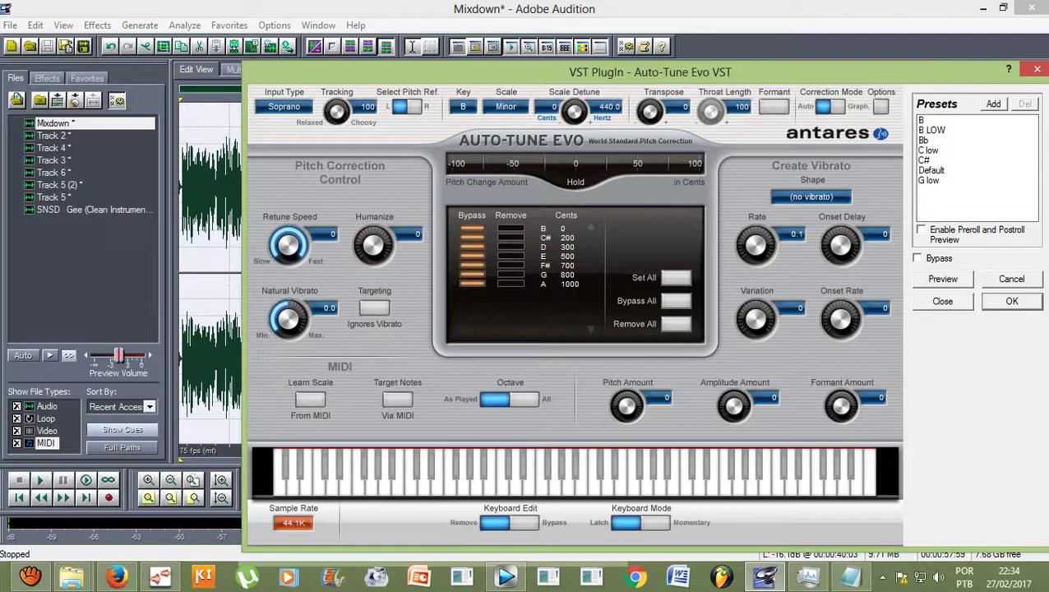
{"action": "left_click", "coordinate": [676, 277]}
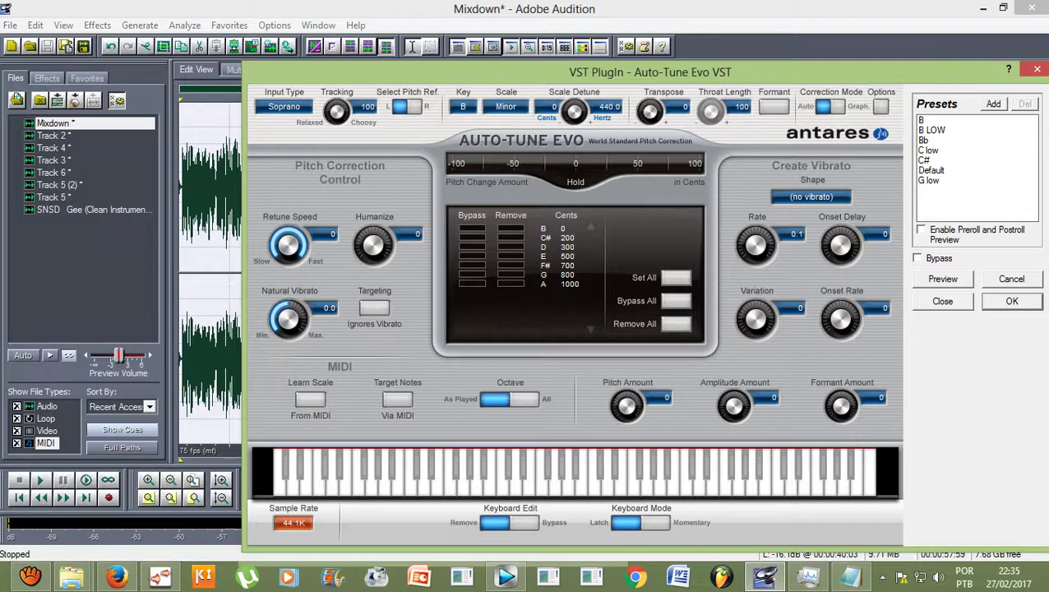
{"action": "left_click_drag", "start_coordinate": [301, 255], "coordinate": [303, 242]}
{"action": "left_click", "coordinate": [463, 107]}
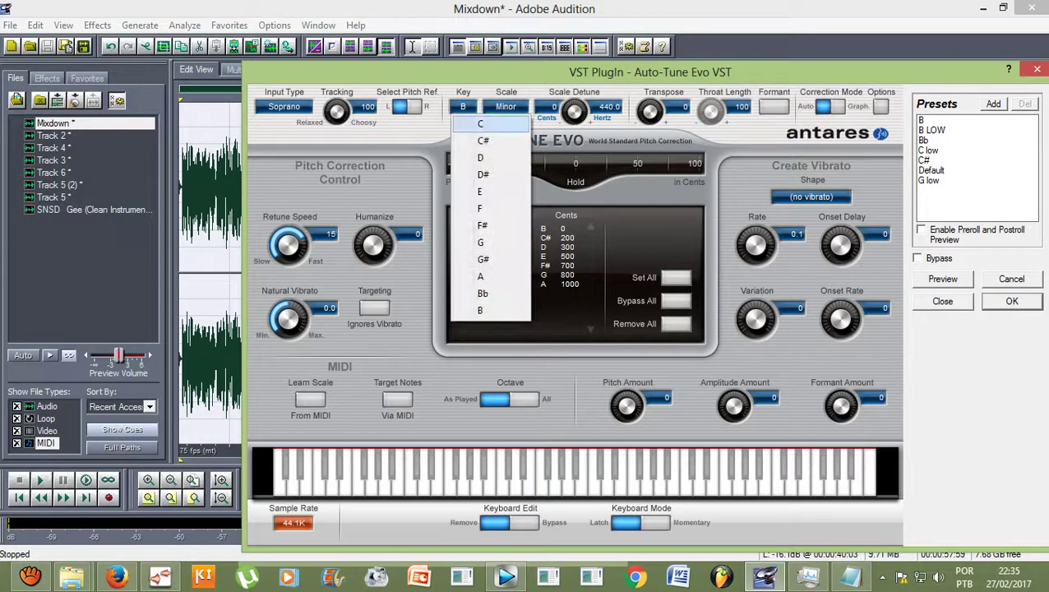
{"action": "key", "text": "Down"}
{"action": "key", "text": "Down"}
{"action": "key", "text": "Down"}
{"action": "key", "text": "Down"}
{"action": "key", "text": "Down"}
{"action": "key", "text": "Down"}
{"action": "key", "text": "Down"}
{"action": "key", "text": "Down"}
{"action": "key", "text": "Down"}
{"action": "key", "text": "Down"}
{"action": "key", "text": "Down"}
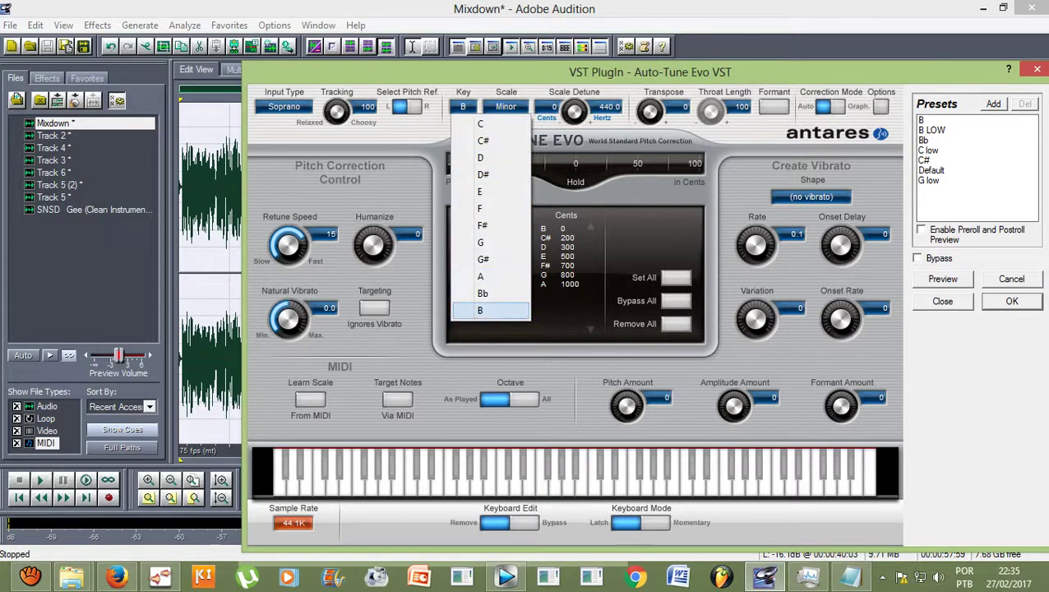
{"action": "key", "text": "Up"}
{"action": "key", "text": "Up"}
{"action": "key", "text": "Down"}
{"action": "key", "text": "Down"}
{"action": "key", "text": "Up"}
{"action": "key", "text": "Up"}
{"action": "key", "text": "Up"}
{"action": "key", "text": "Up"}
{"action": "key", "text": "Up"}
{"action": "key", "text": "Up"}
{"action": "key", "text": "Up"}
{"action": "key", "text": "Up"}
{"action": "key", "text": "Up"}
{"action": "key", "text": "Up"}
{"action": "key", "text": "Up"}
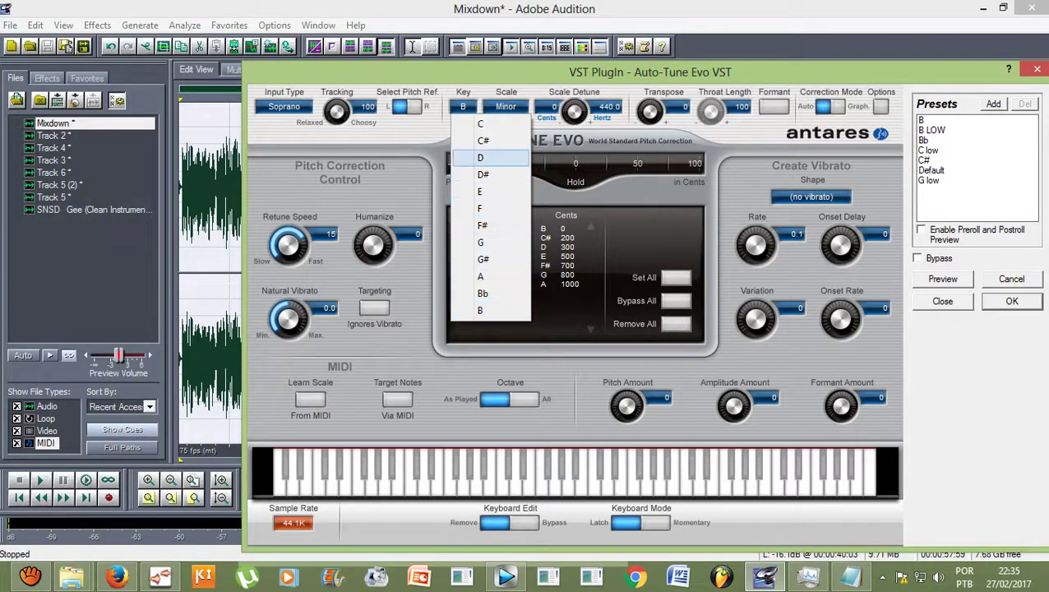
{"action": "key", "text": "Down"}
{"action": "key", "text": "Down"}
{"action": "key", "text": "Down"}
{"action": "key", "text": "Down"}
{"action": "key", "text": "Down"}
{"action": "key", "text": "Down"}
{"action": "key", "text": "Down"}
{"action": "key", "text": "Down"}
{"action": "key", "text": "Down"}
{"action": "key", "text": "Up"}
{"action": "key", "text": "Up"}
{"action": "key", "text": "Up"}
{"action": "key", "text": "Up"}
{"action": "key", "text": "Up"}
{"action": "key", "text": "Up"}
{"action": "key", "text": "Up"}
{"action": "key", "text": "Up"}
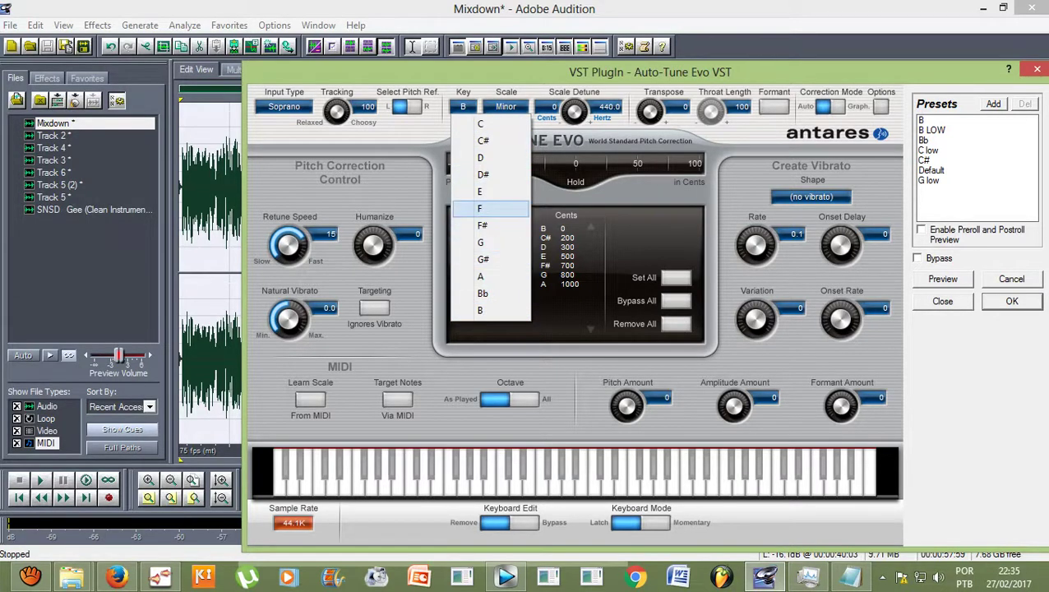
{"action": "key", "text": "Up"}
{"action": "key", "text": "Escape"}
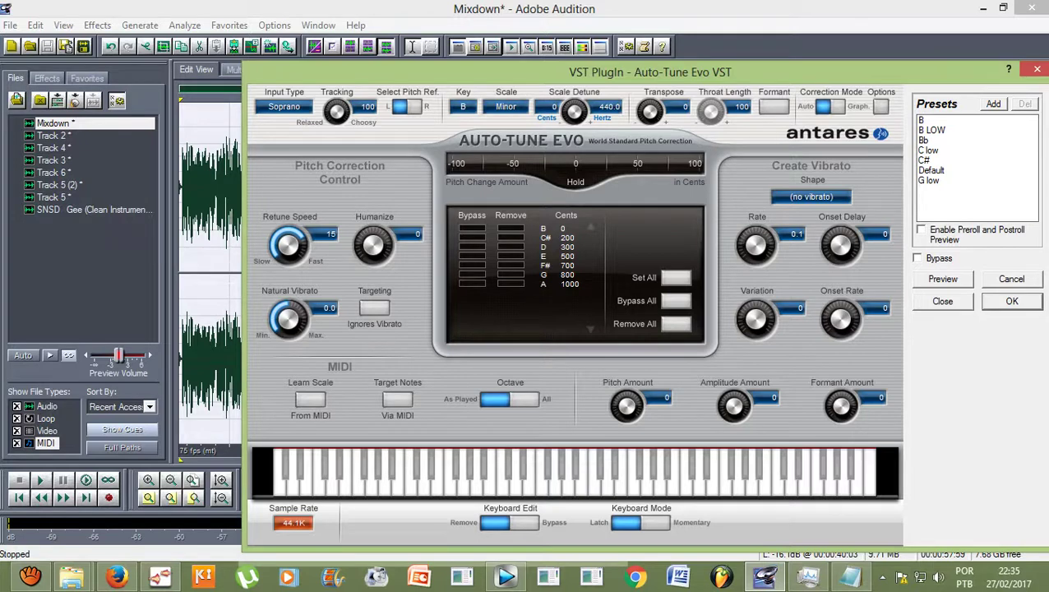
Step: Preview the Auto-Tune effect, set its key to Bb, stop the preview and apply the effect to the Mixdown
{"action": "key", "text": "space"}
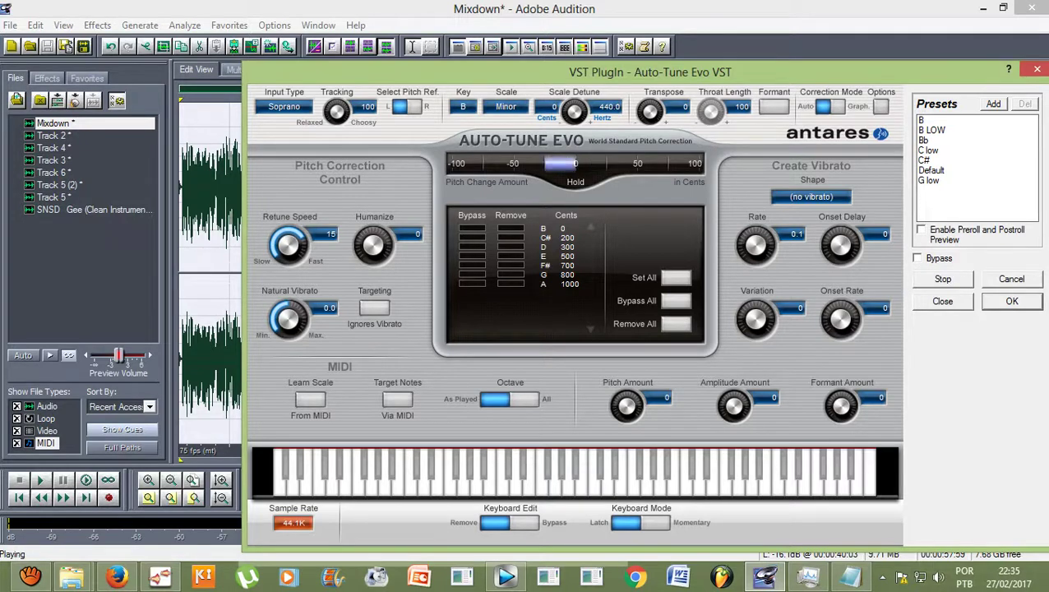
{"action": "left_click", "coordinate": [463, 107]}
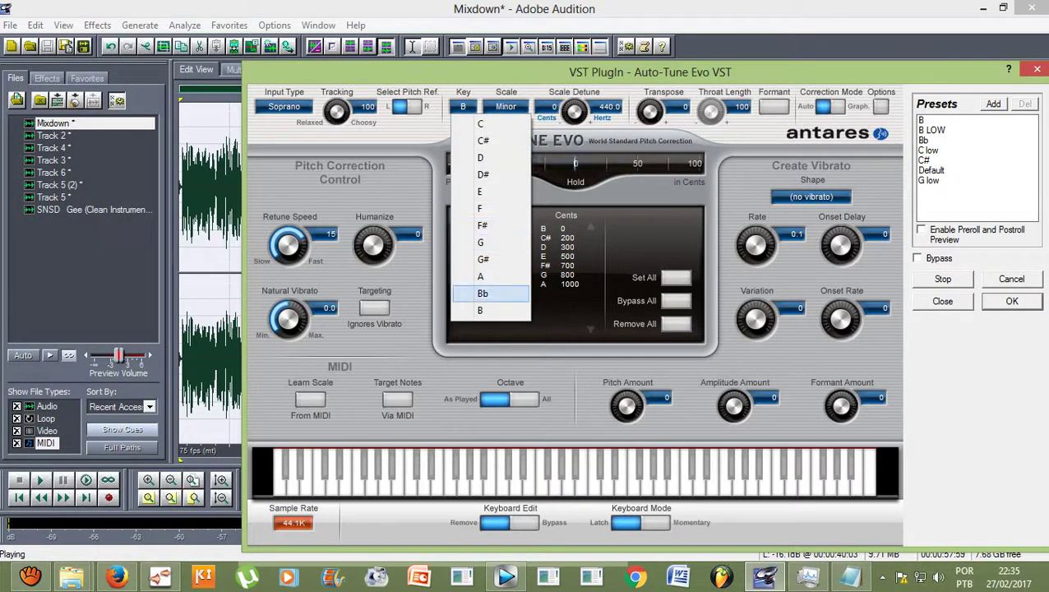
{"action": "left_click", "coordinate": [460, 293]}
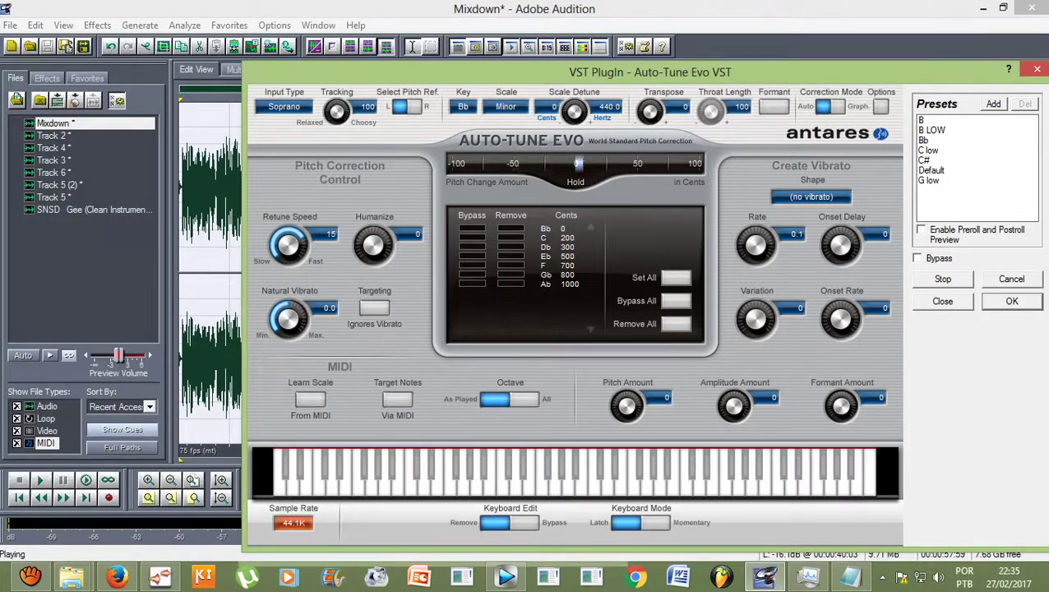
{"action": "left_click", "coordinate": [944, 279]}
{"action": "key", "text": "Return"}
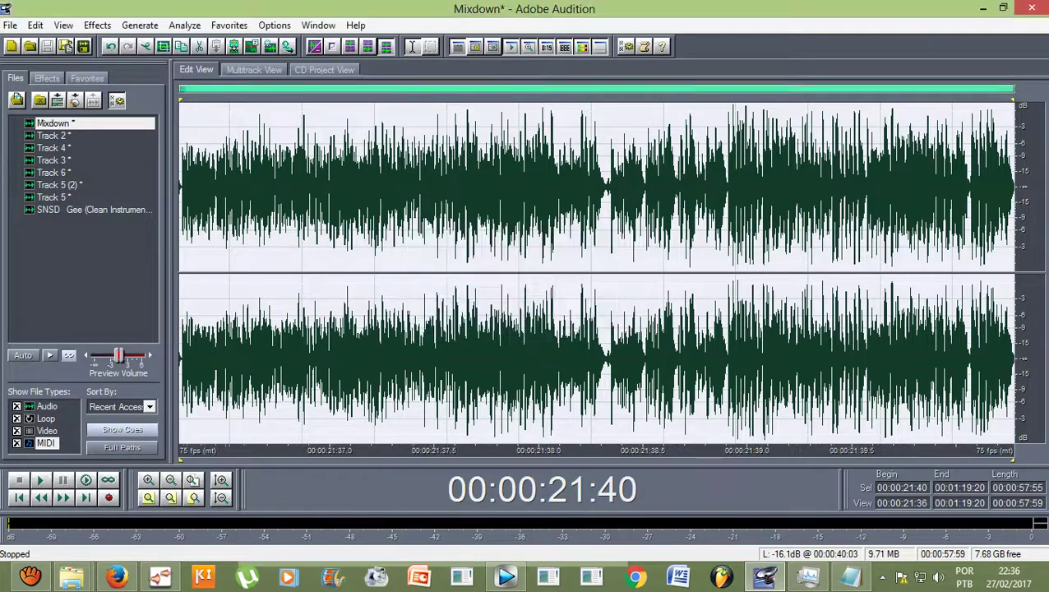
Step: Return to the multitrack session and play the instrumental with the tuned Mixdown from 00:00:20:00, then stop playback
{"action": "key", "text": "space"}
{"action": "key", "text": "space"}
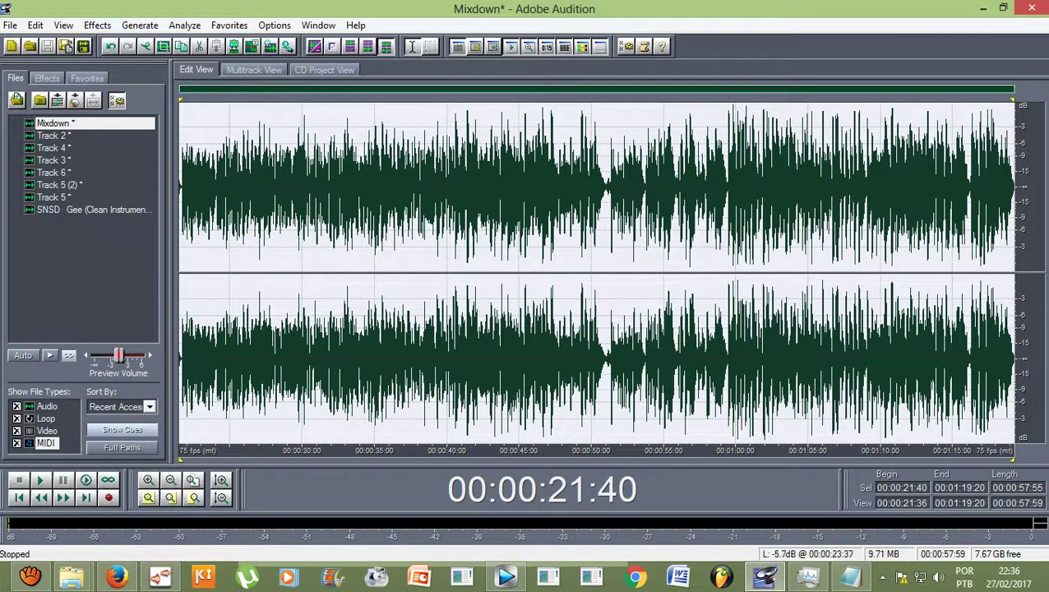
{"action": "left_click", "coordinate": [234, 140]}
{"action": "left_click", "coordinate": [254, 69]}
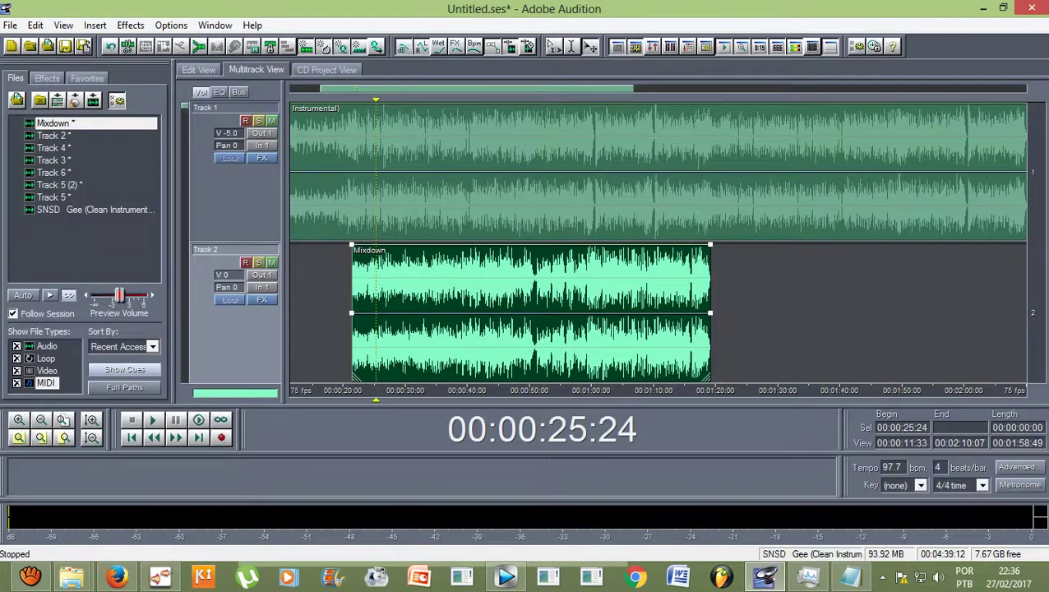
{"action": "left_click", "coordinate": [360, 181]}
{"action": "left_click", "coordinate": [342, 181]}
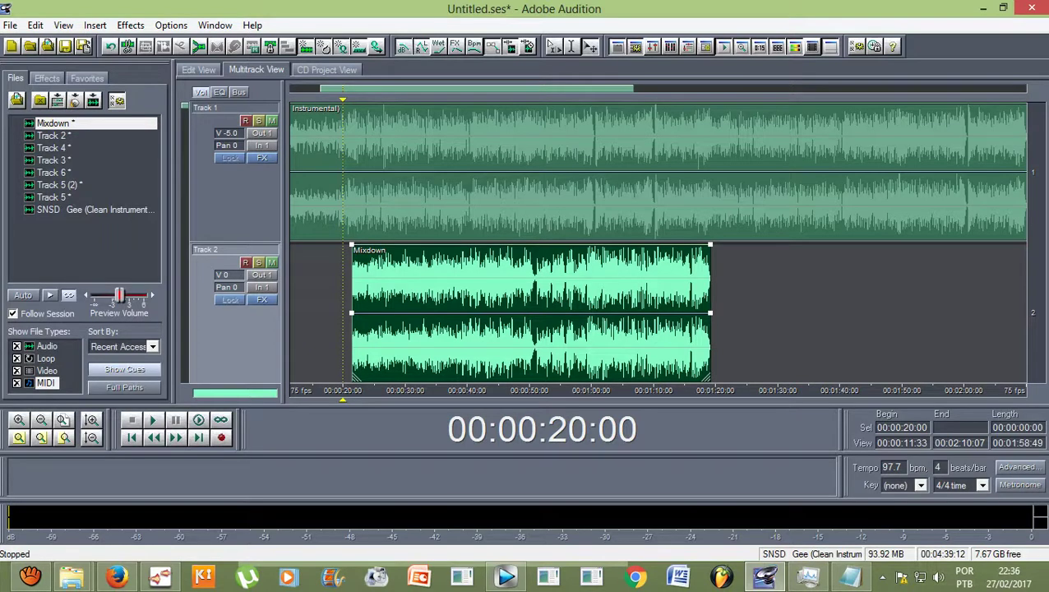
{"action": "key", "text": "space"}
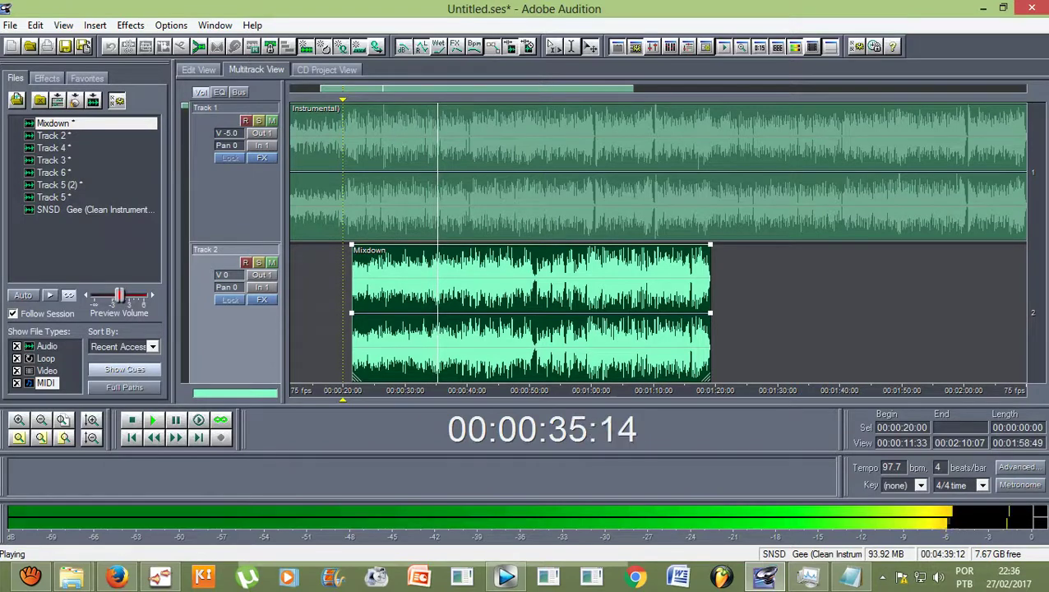
{"action": "key", "text": "space"}
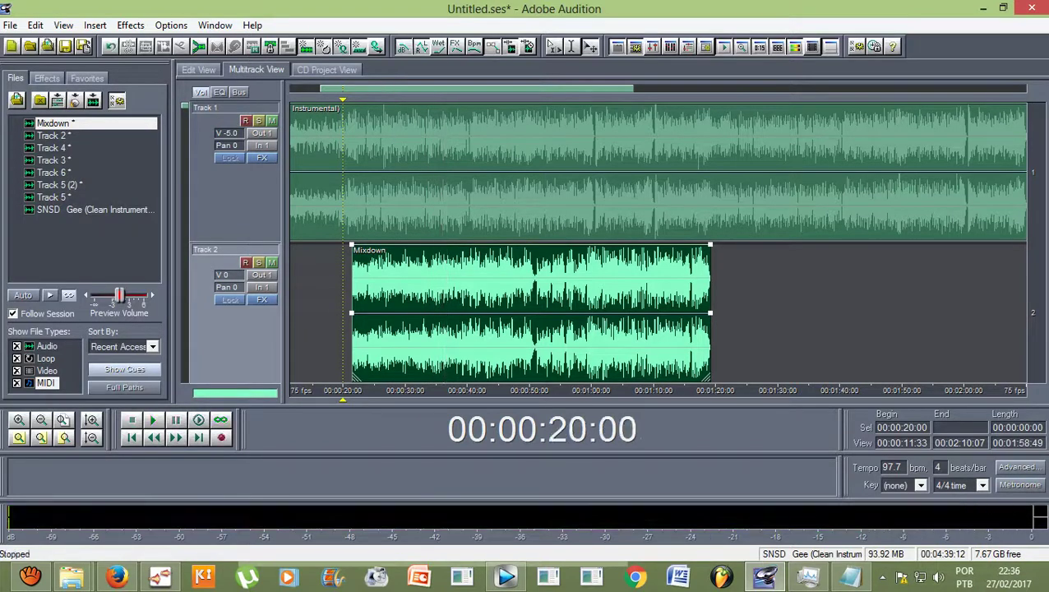
Step: Set the instrumental's volume on Track 1 to 0 dB, then play both tracks from 00:00:20:00 and stop
{"action": "scroll", "coordinate": [658, 243], "scroll_direction": "down", "scroll_amount": 2}
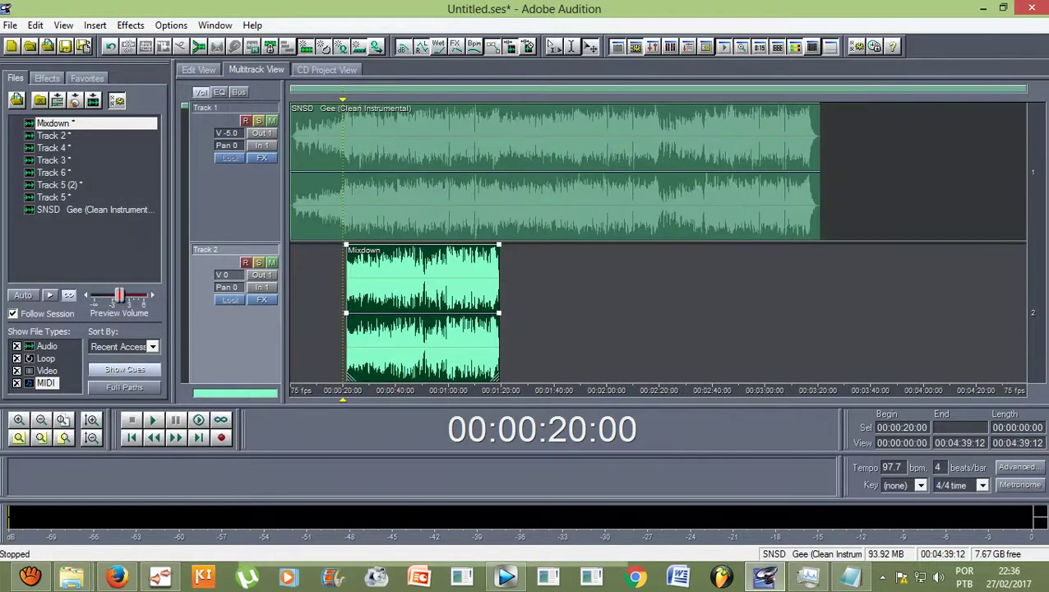
{"action": "key", "text": "alt+Down"}
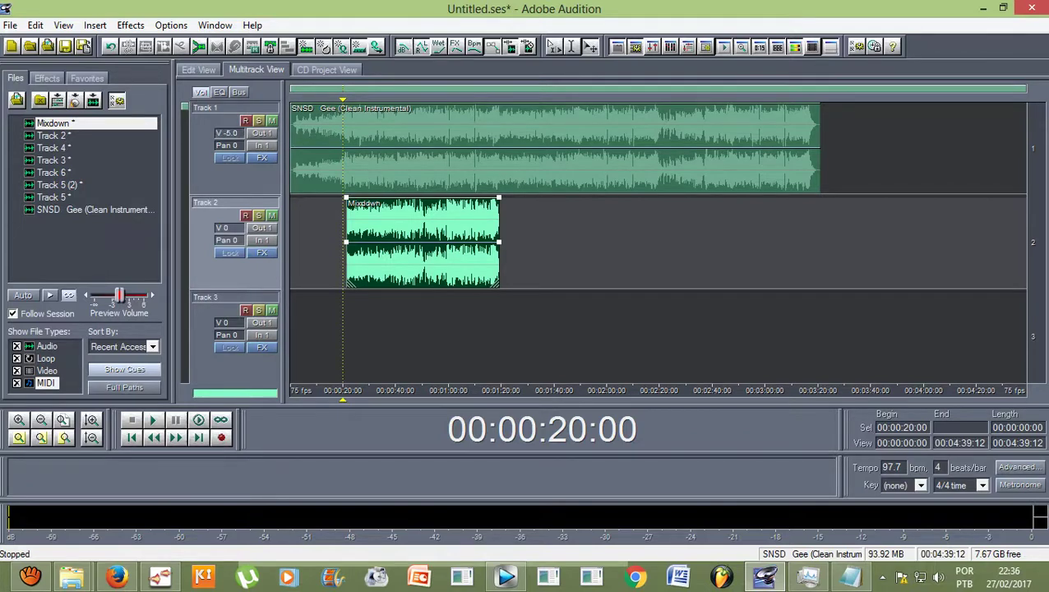
{"action": "right_click", "coordinate": [227, 133]}
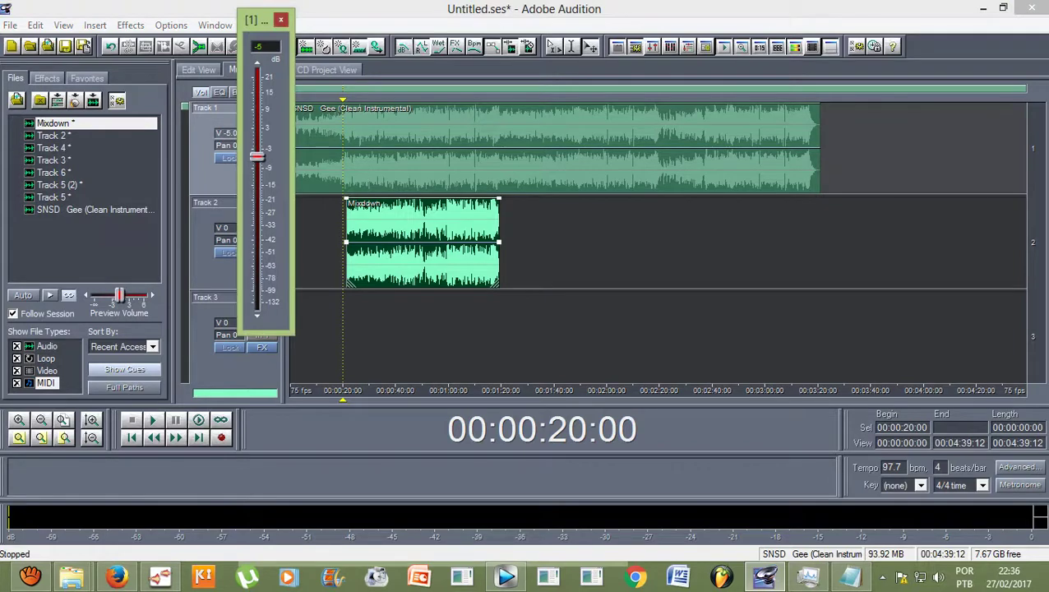
{"action": "left_click", "coordinate": [281, 20]}
{"action": "right_click", "coordinate": [227, 131]}
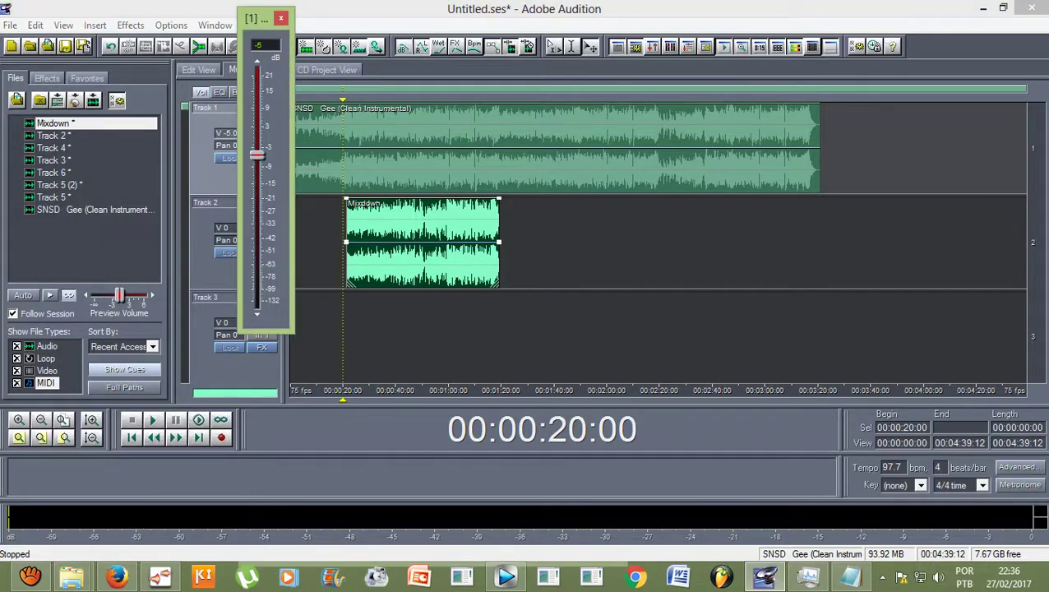
{"action": "left_click_drag", "start_coordinate": [256, 154], "coordinate": [256, 137]}
{"action": "double_click", "coordinate": [257, 45]}
{"action": "left_click", "coordinate": [281, 17]}
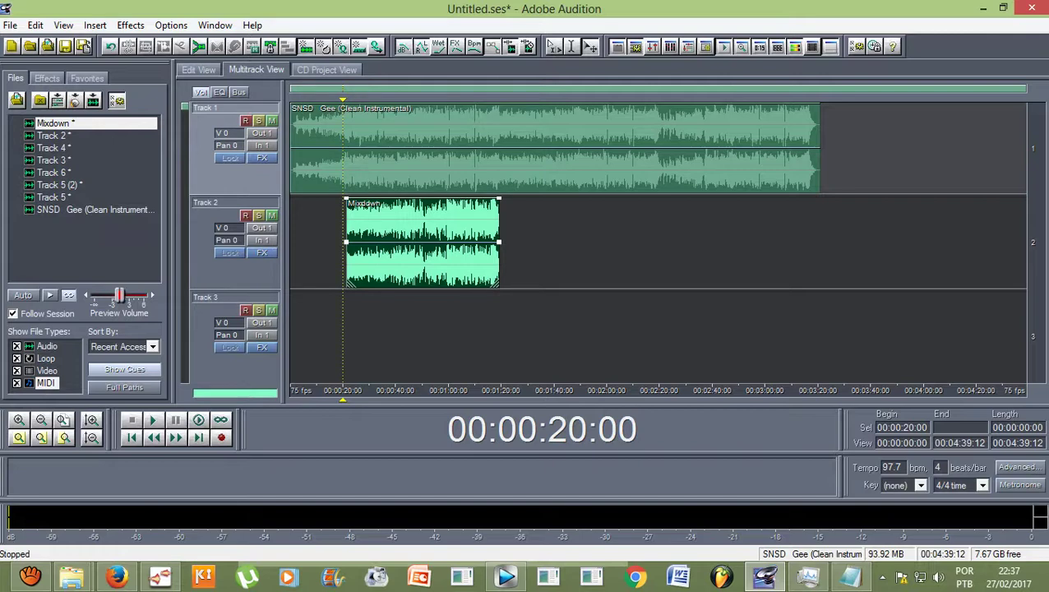
{"action": "key", "text": "space"}
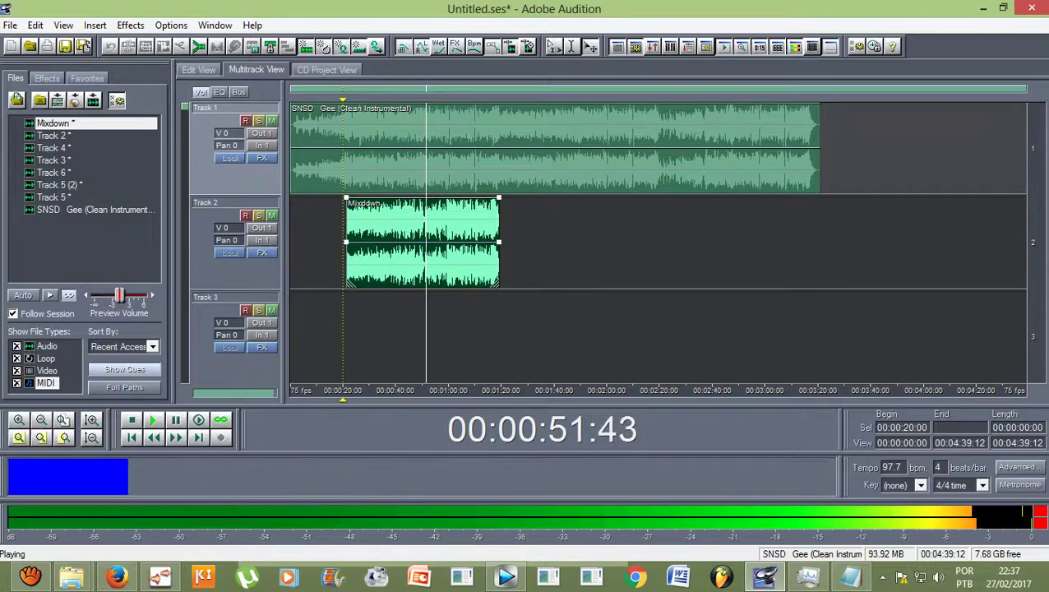
{"action": "key", "text": "space"}
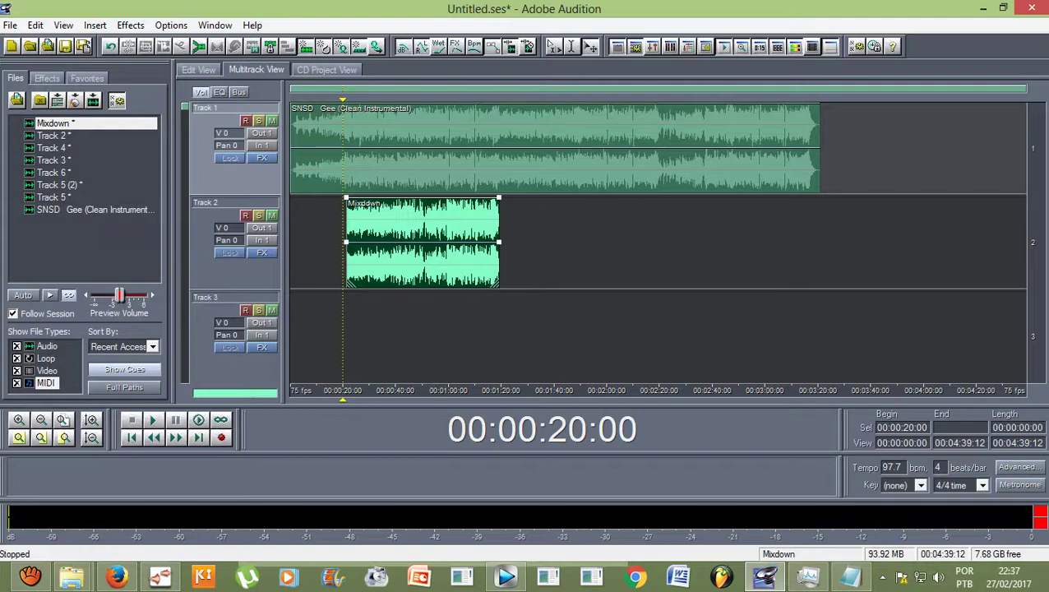
Step: Select the Mixdown waveform in Edit View and apply Auto-Tune Evo with retune speed 0 and all scale notes bypassed
{"action": "double_click", "coordinate": [467, 220]}
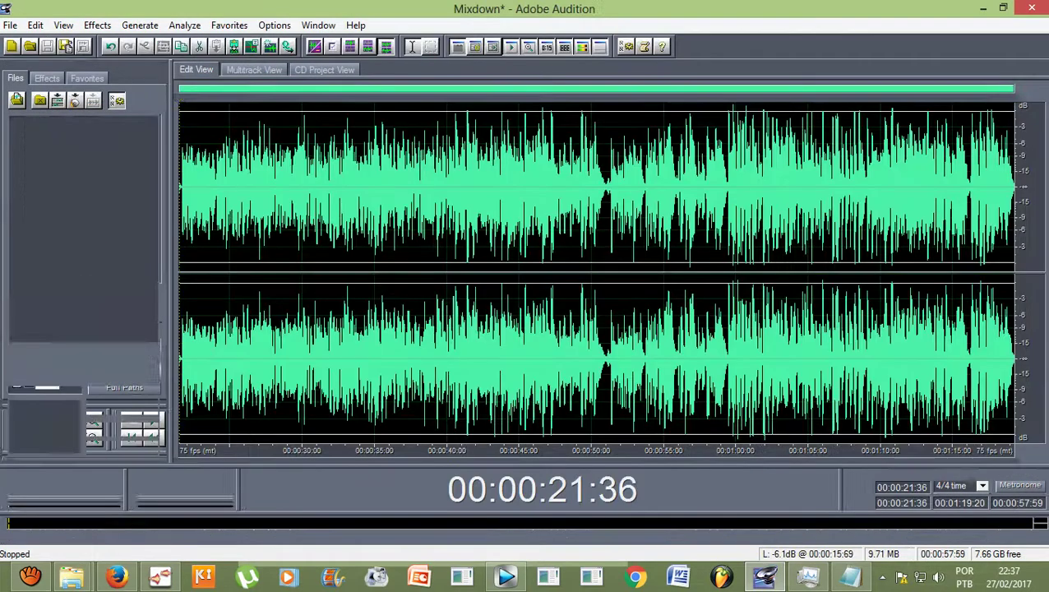
{"action": "key", "text": "ctrl+a"}
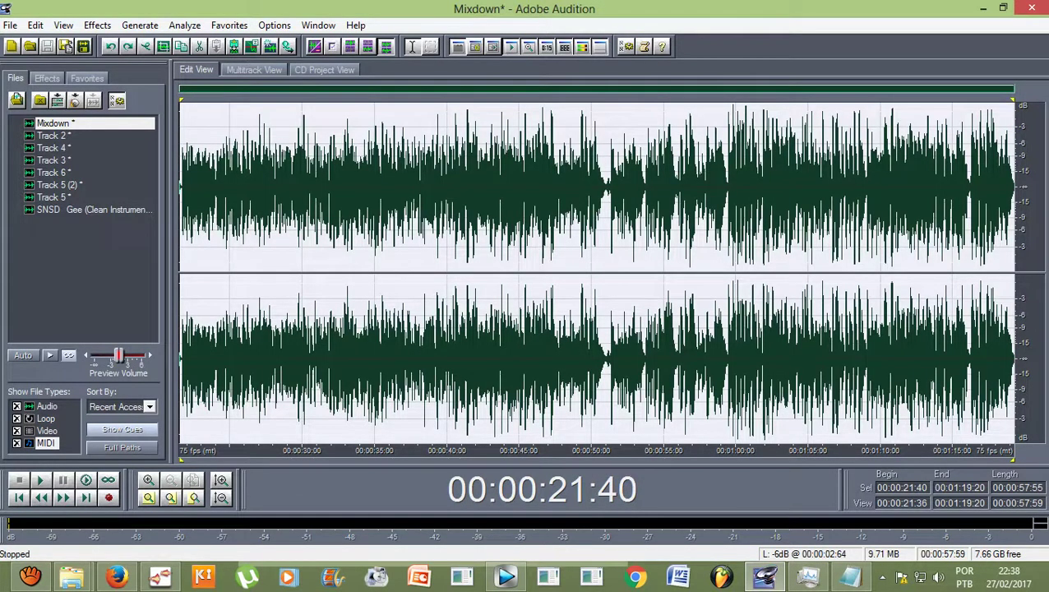
{"action": "left_click", "coordinate": [97, 24]}
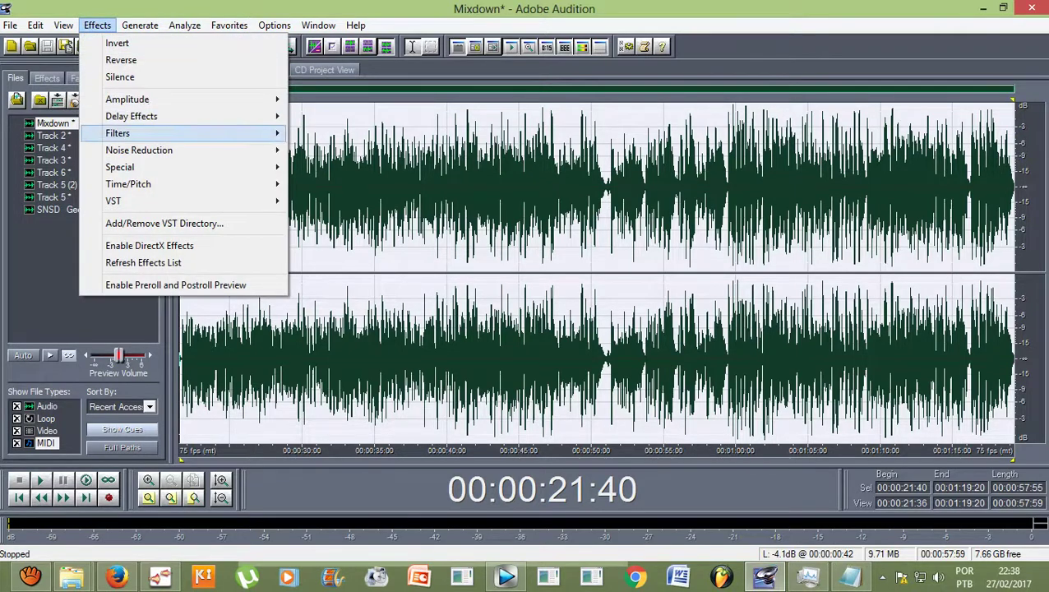
{"action": "mouse_move", "coordinate": [164, 201]}
{"action": "left_click", "coordinate": [346, 200]}
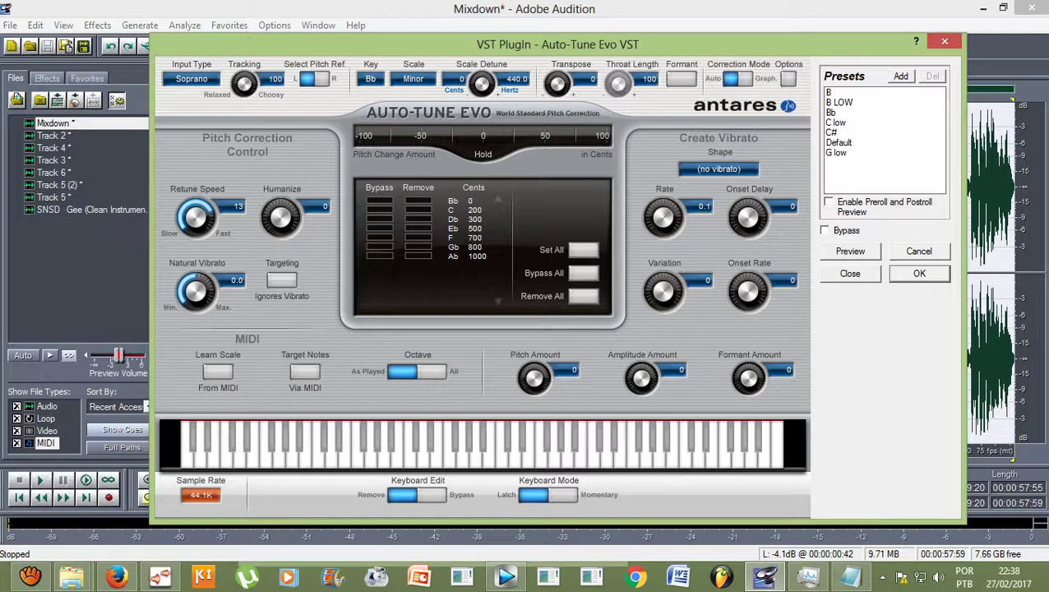
{"action": "left_click_drag", "start_coordinate": [196, 217], "coordinate": [196, 188]}
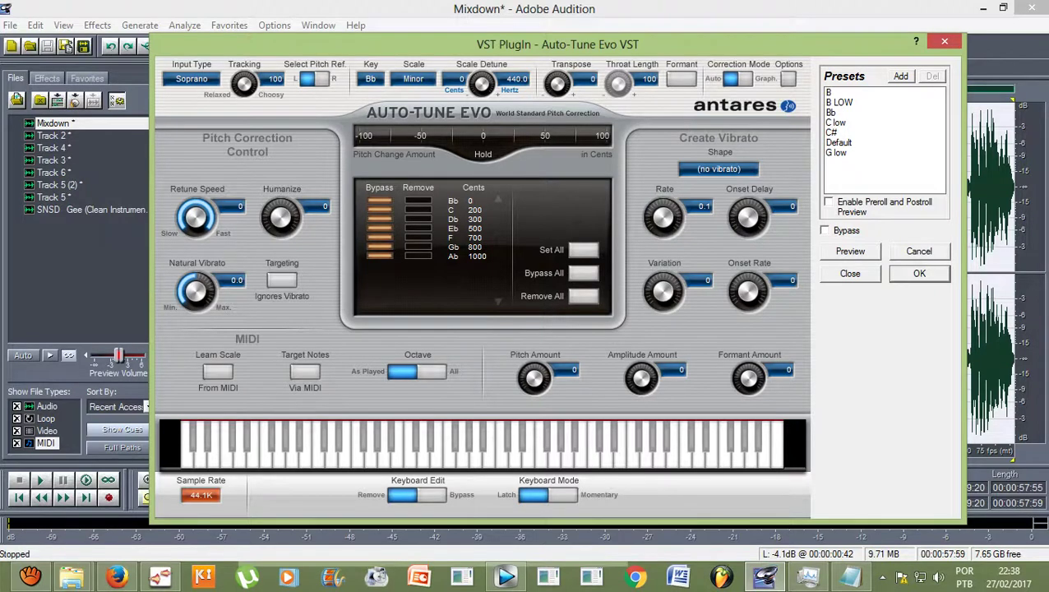
{"action": "key", "text": "Return"}
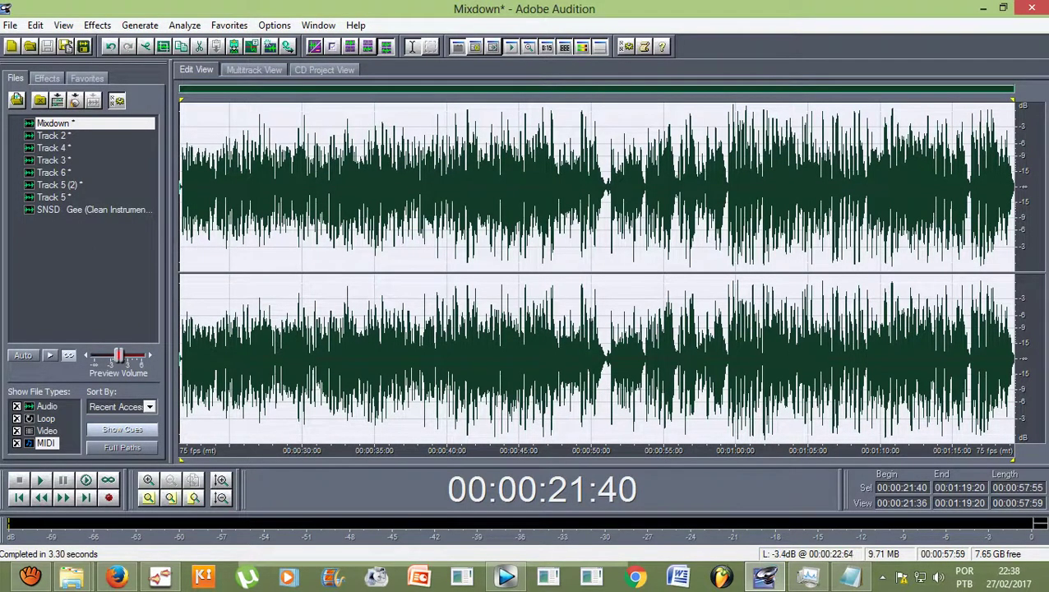
Step: Return to the multitrack session and play the instrumental with the reprocessed Mixdown from 00:00:21:18 through the vocals' end, then stop
{"action": "left_click", "coordinate": [254, 70]}
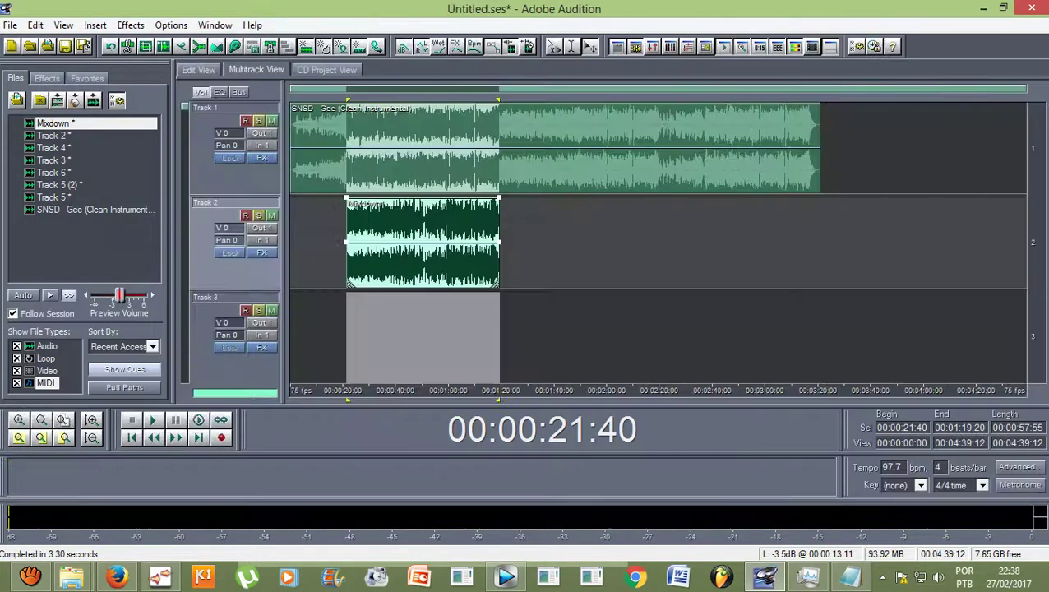
{"action": "key", "text": "space"}
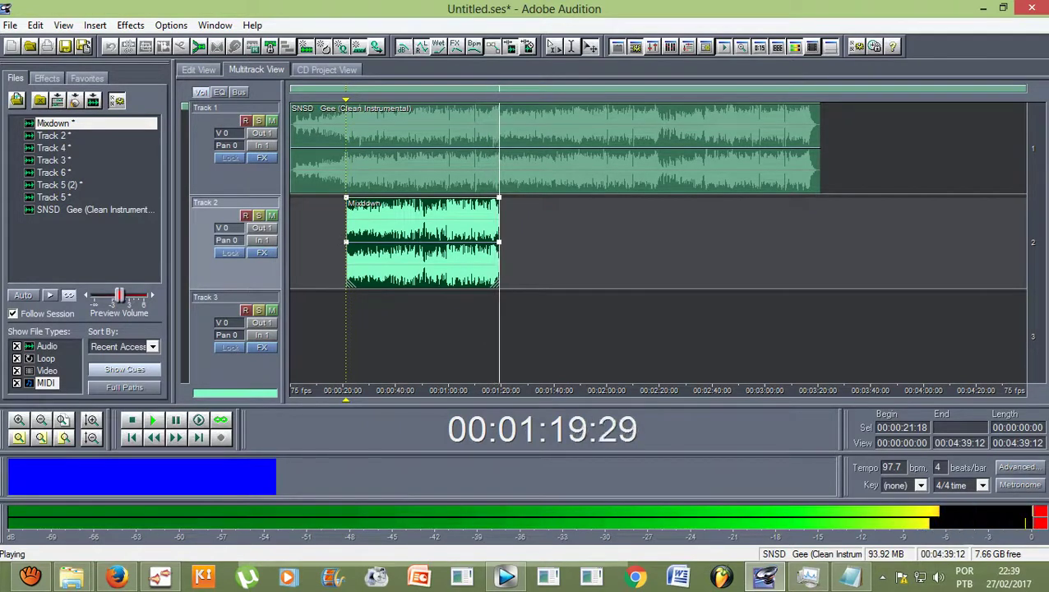
{"action": "key", "text": "space"}
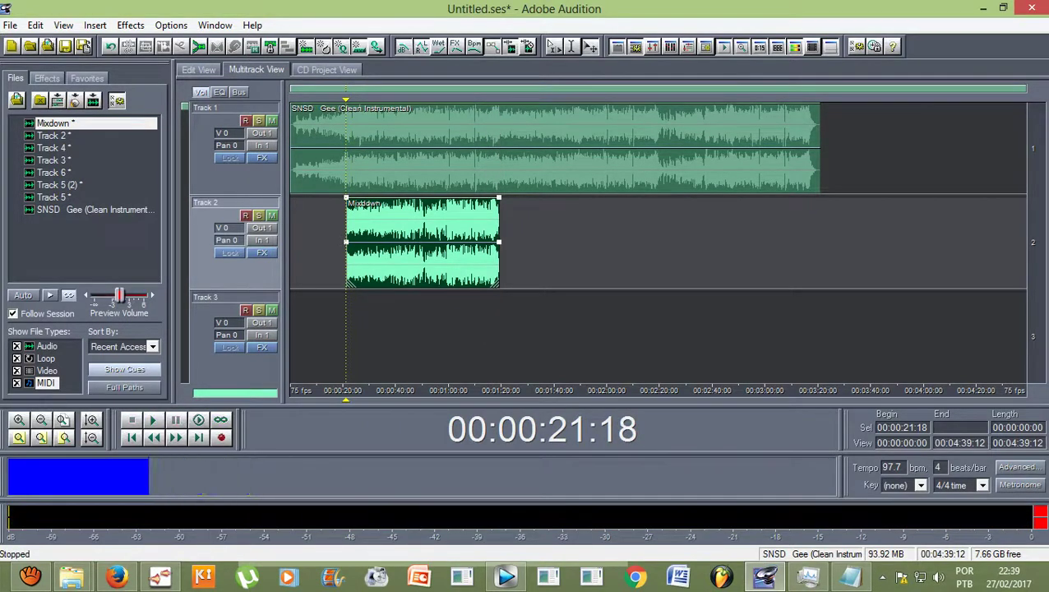